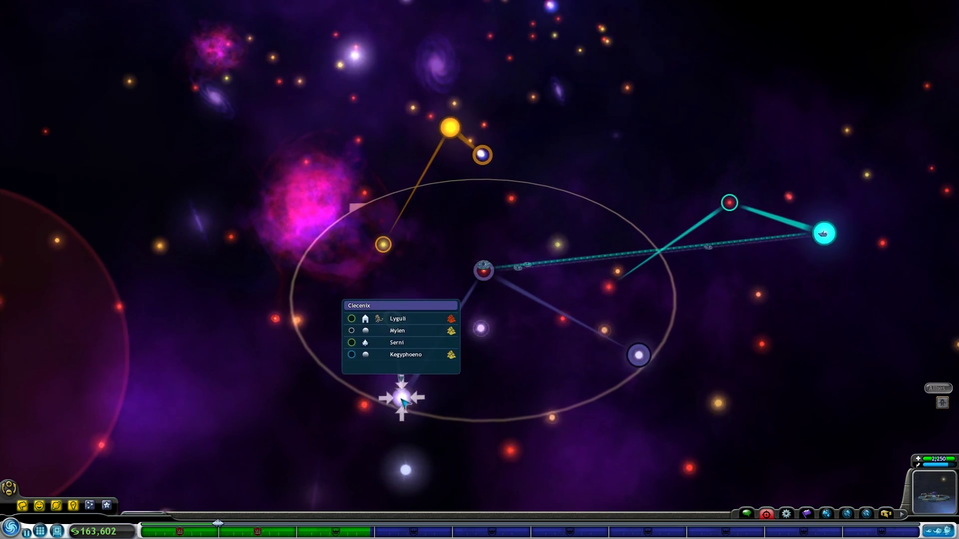
# - Fly to Kegyphoeno and carve a winding river channel with the Cute Rivers tool
pyautogui.click(402, 403)
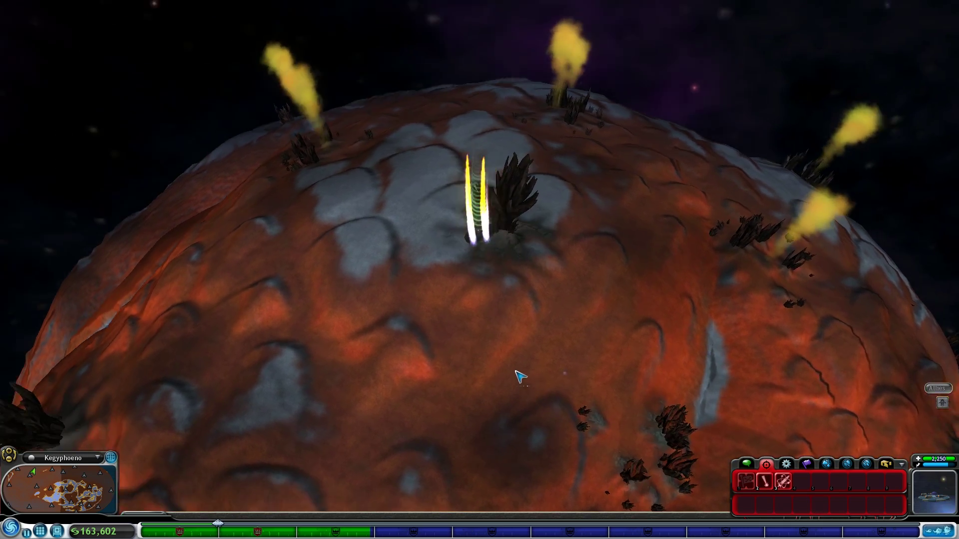
pyautogui.press('w')
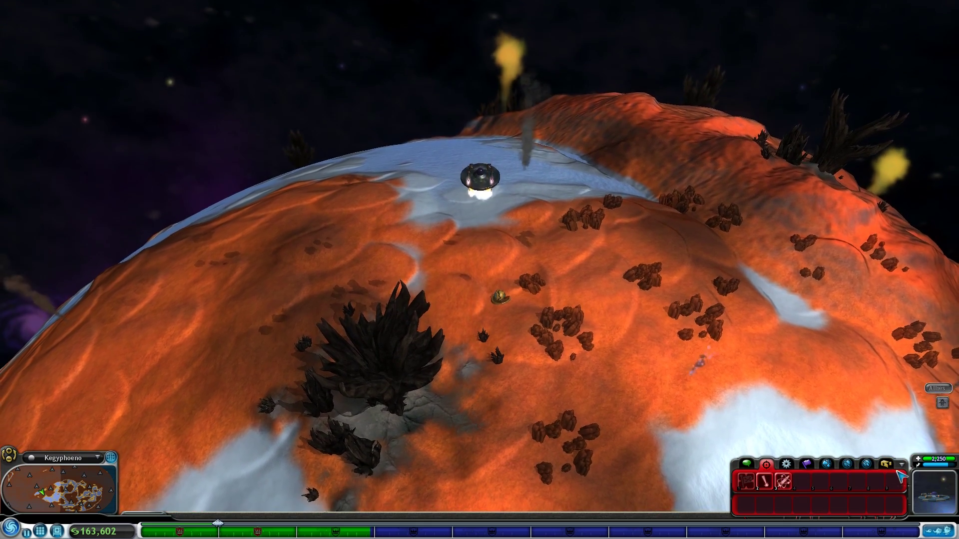
pyautogui.click(886, 465)
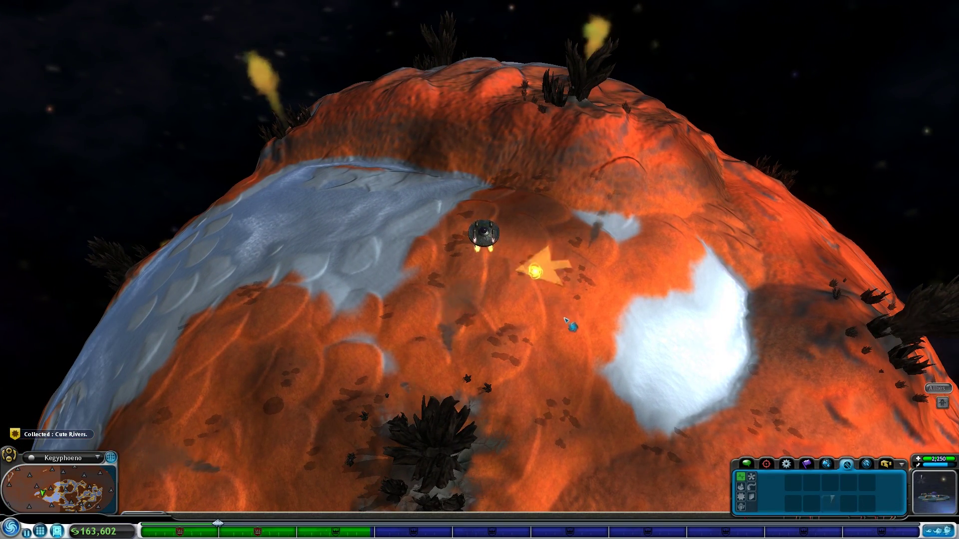
pyautogui.click(567, 323)
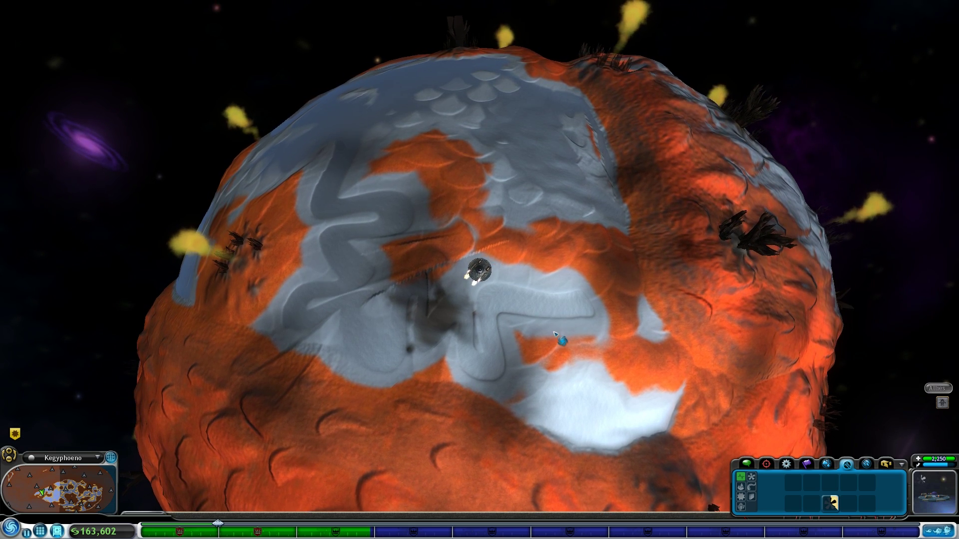
pyautogui.scroll(-5, 556, 334)
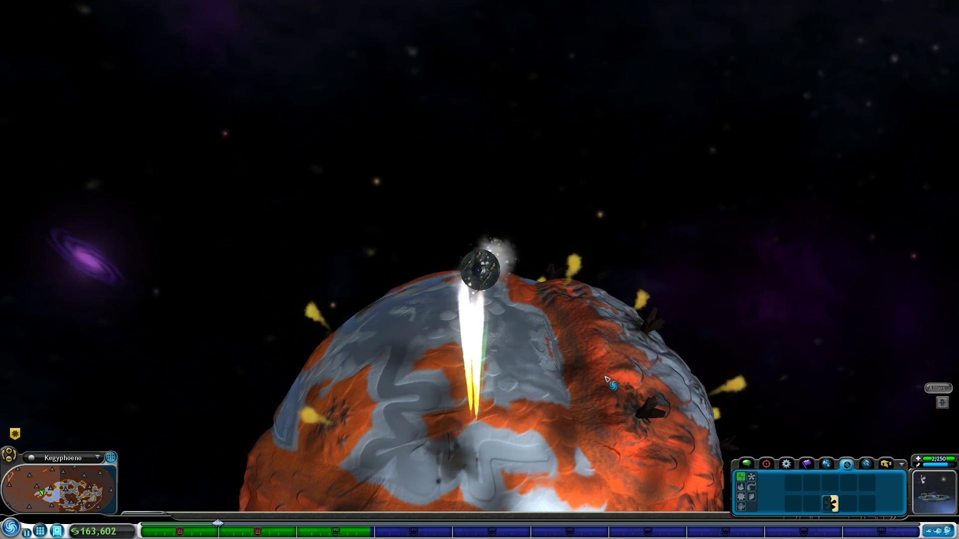
pyautogui.scroll(-2, 608, 379)
pyautogui.scroll(-3, 626, 384)
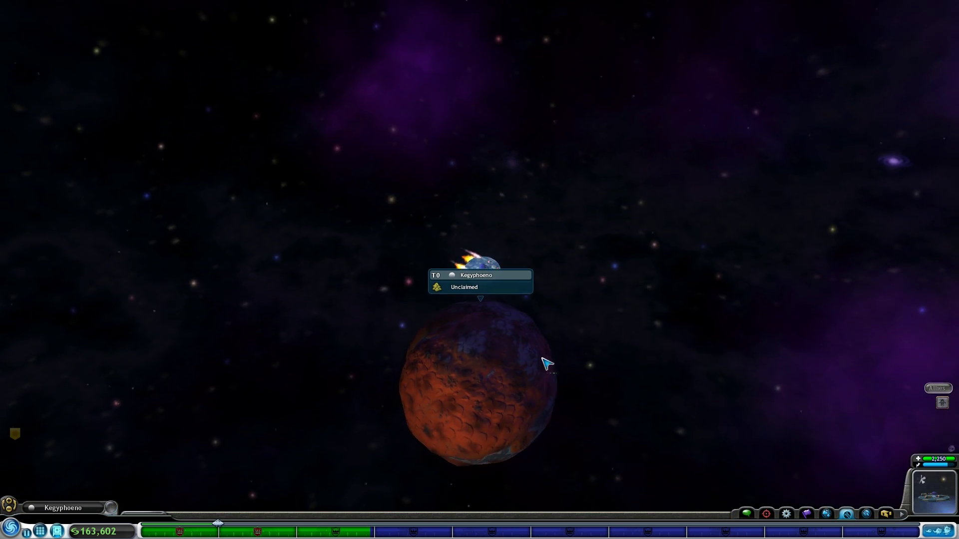
pyautogui.scroll(-3, 547, 364)
pyautogui.scroll(-3, 558, 353)
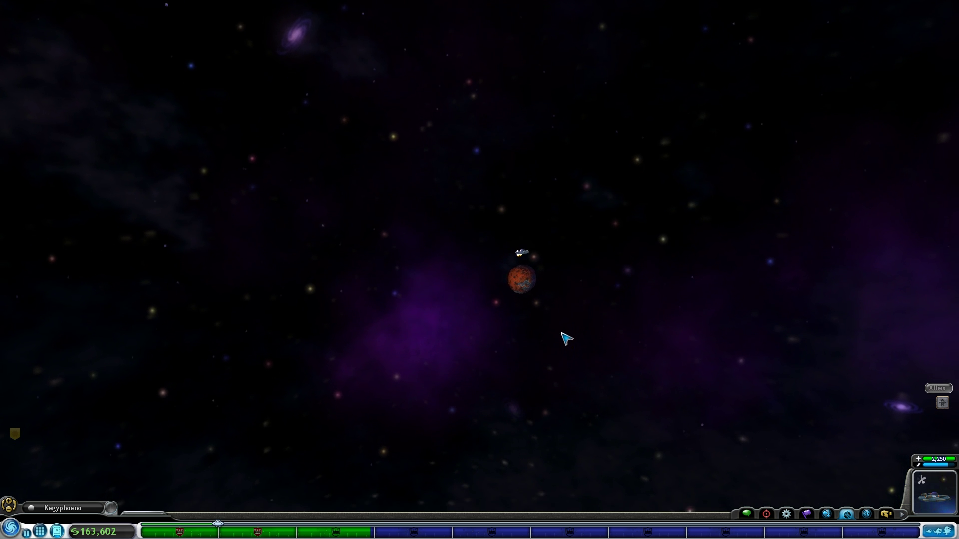
pyautogui.scroll(-2, 564, 341)
pyautogui.scroll(-3, 532, 336)
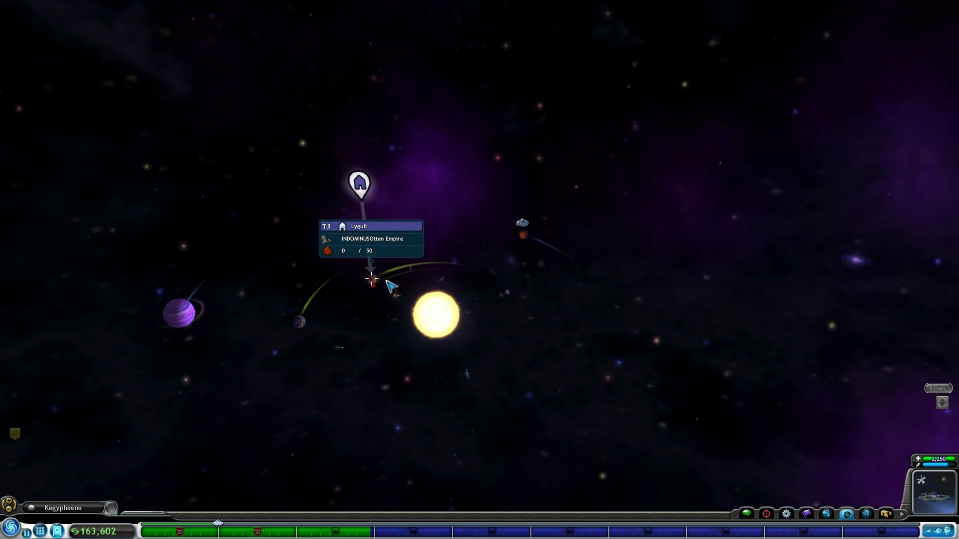
pyautogui.scroll(2, 424, 285)
pyautogui.scroll(2, 442, 288)
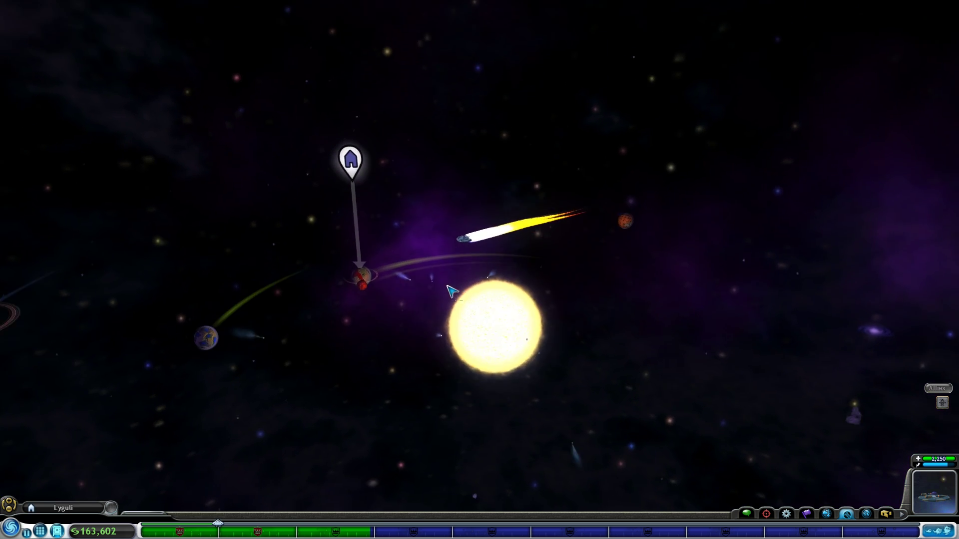
pyautogui.scroll(3, 456, 289)
pyautogui.scroll(2, 487, 300)
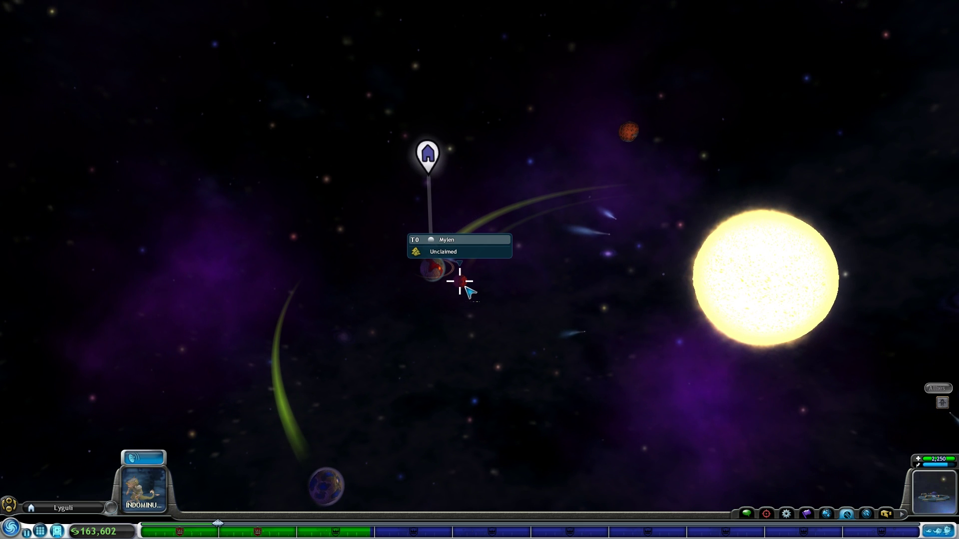
pyautogui.scroll(2, 443, 318)
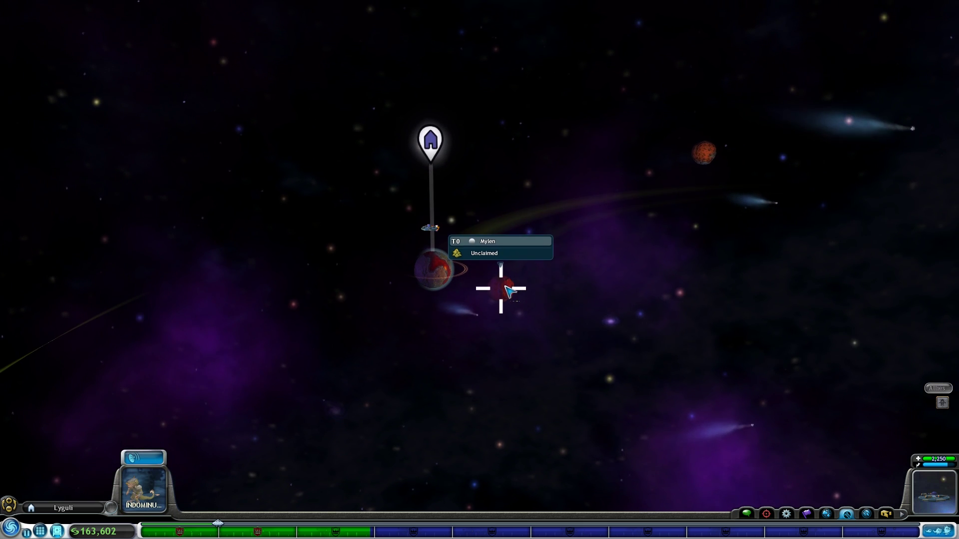
pyautogui.scroll(-2, 464, 289)
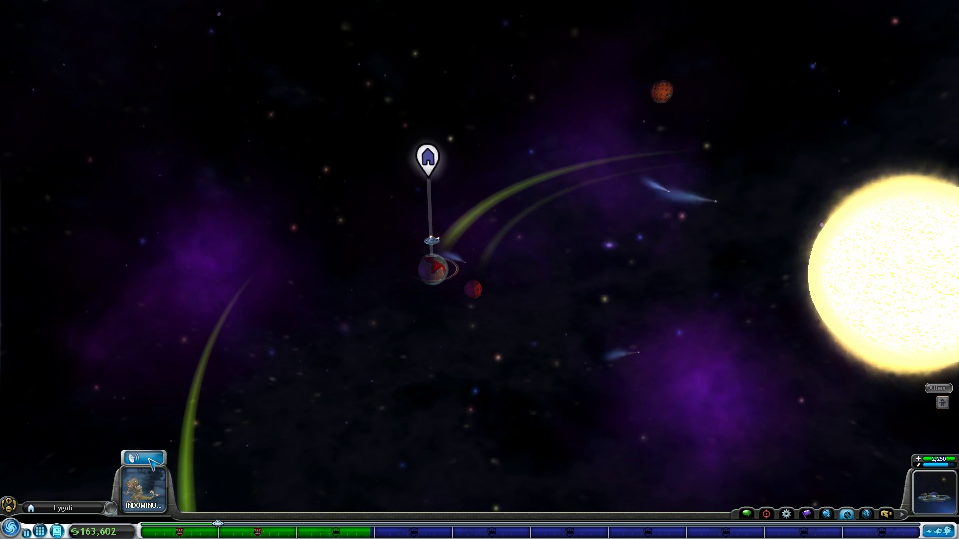
# - Hail Lyguli and buy the Mini Pulse for 160,000 from the INDOMINUSOtten store
pyautogui.click(153, 463)
pyautogui.click(360, 360)
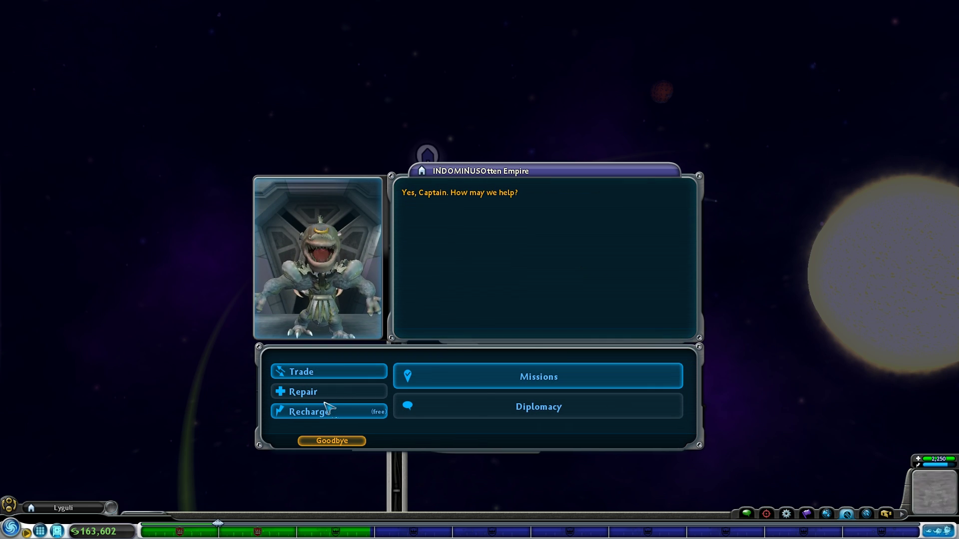
pyautogui.click(352, 372)
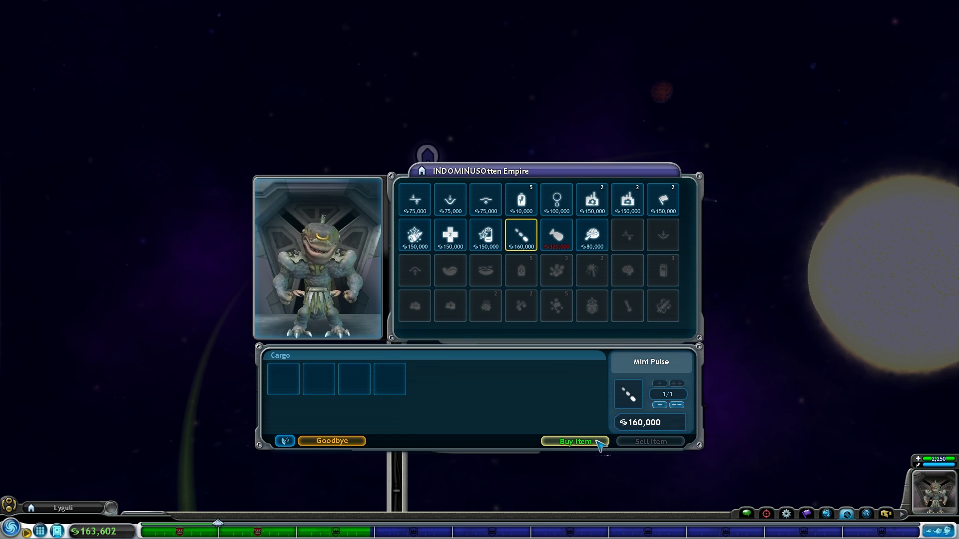
pyautogui.click(576, 441)
pyautogui.press('Escape')
pyautogui.press('Escape')
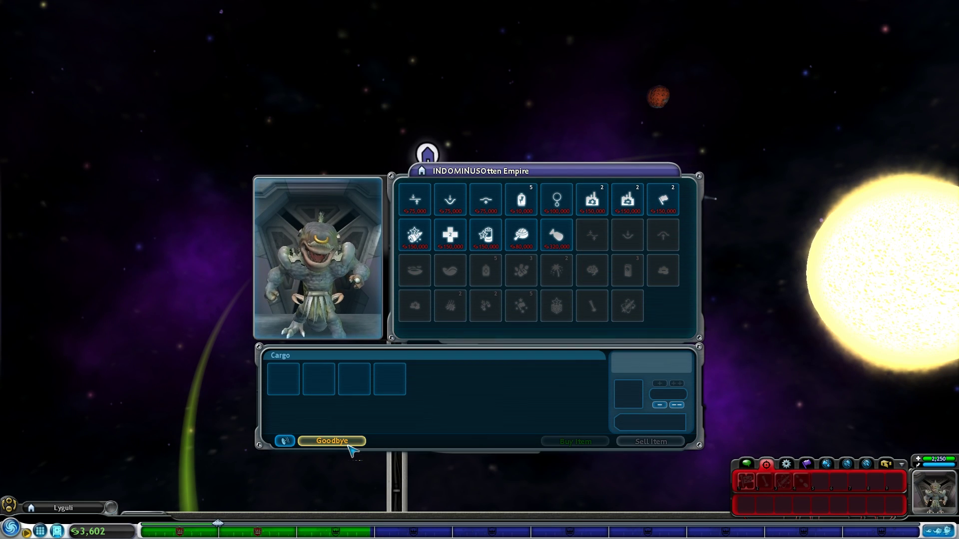
# - End the Lyguli conversation and fly across the galaxy map to Quabert planet Bracus
pyautogui.click(348, 443)
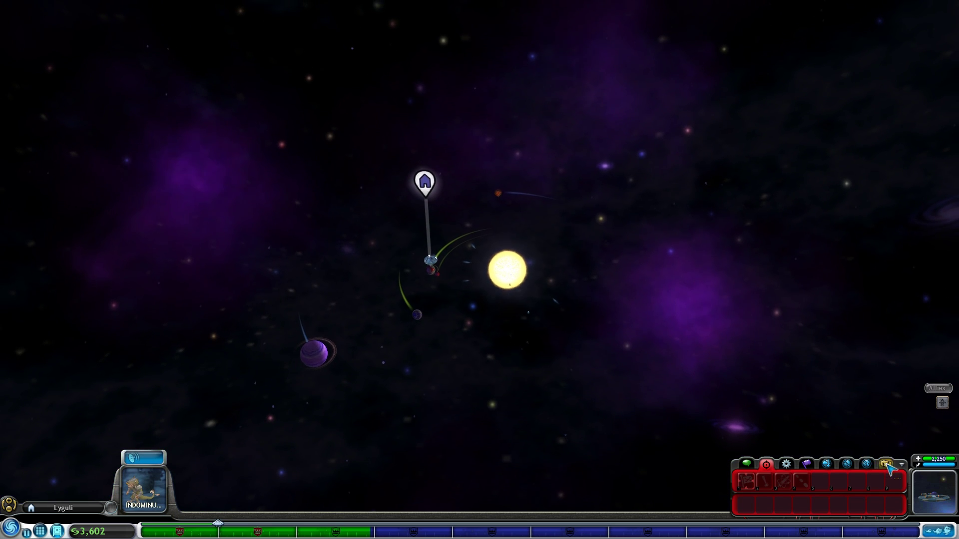
pyautogui.scroll(-5, 396, 350)
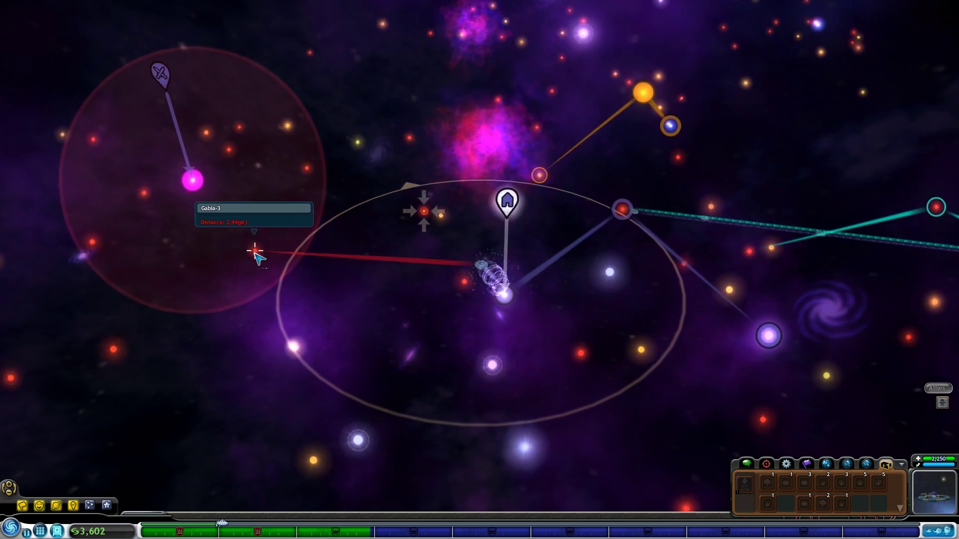
pyautogui.click(255, 263)
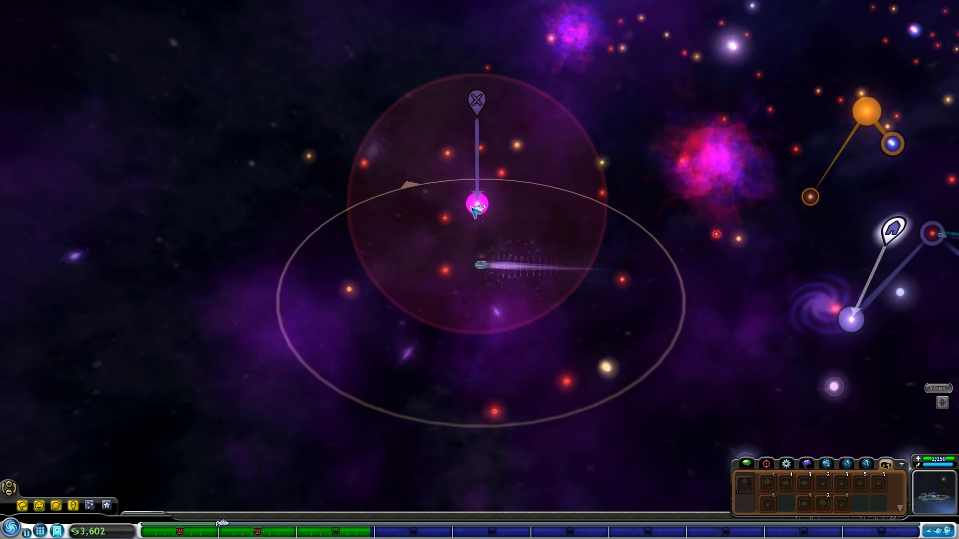
pyautogui.click(508, 213)
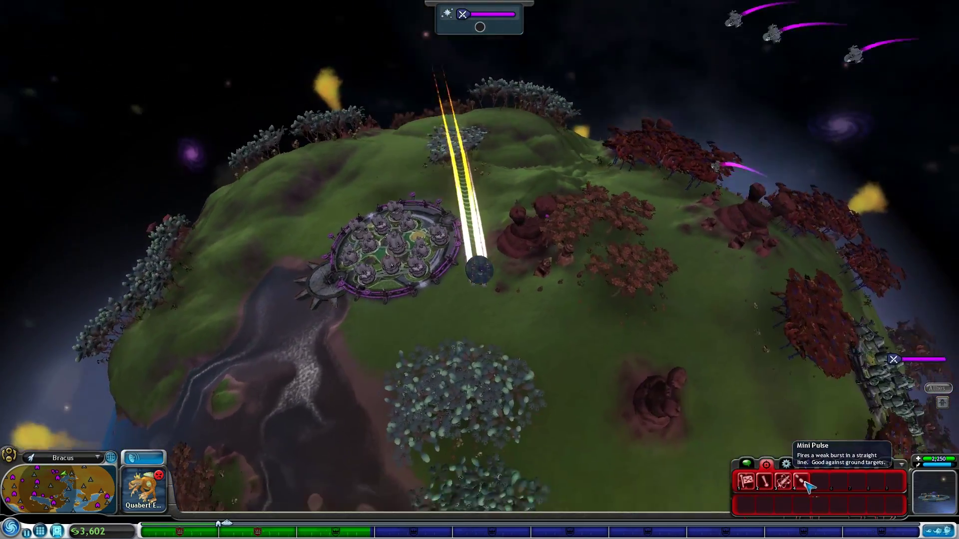
# - Fire the Mini Pulse and other weapons at the Quabert ships and the Bracus city
pyautogui.click(802, 484)
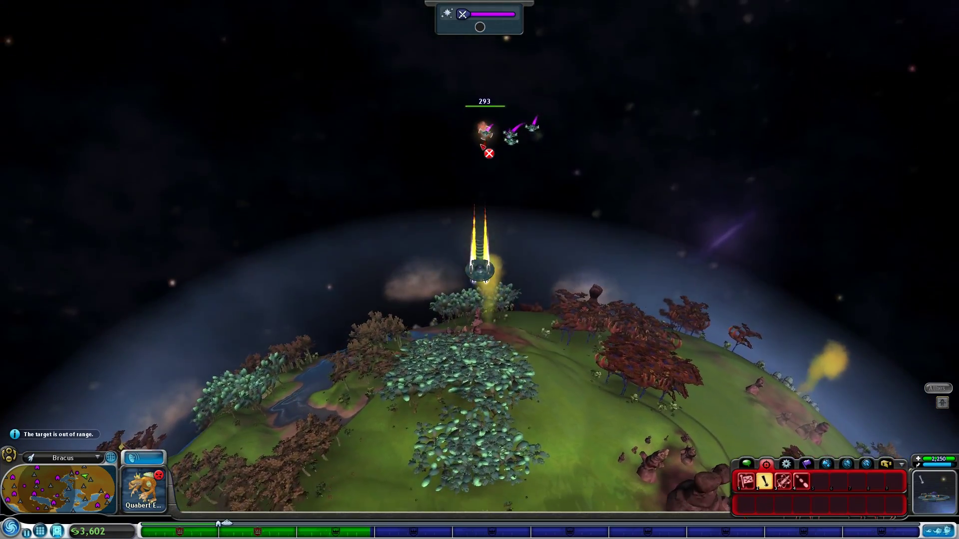
pyautogui.click(481, 161)
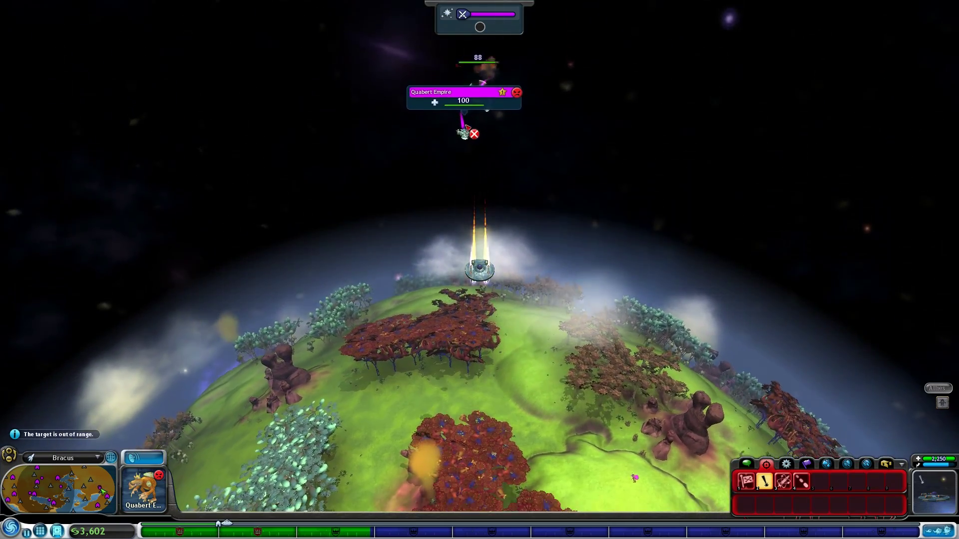
pyautogui.press('1')
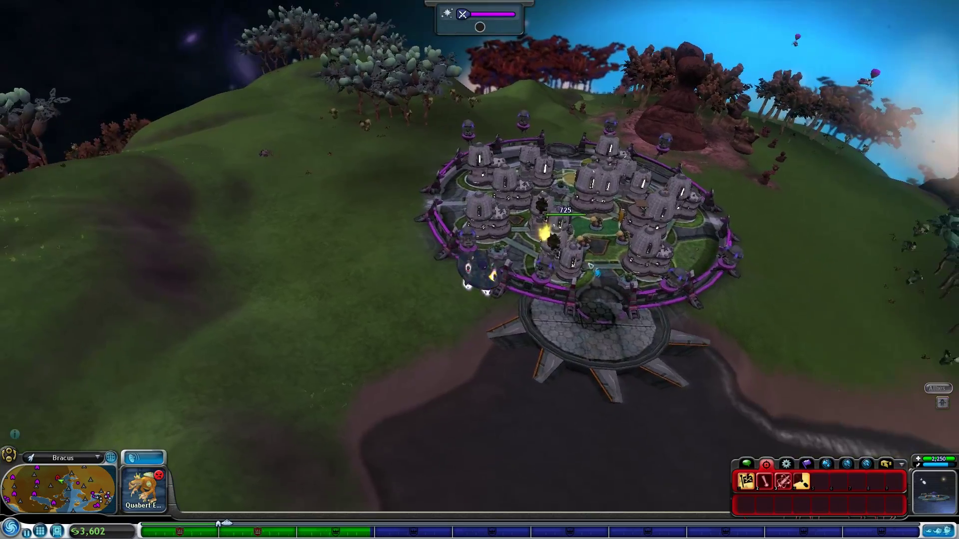
pyautogui.click(554, 237)
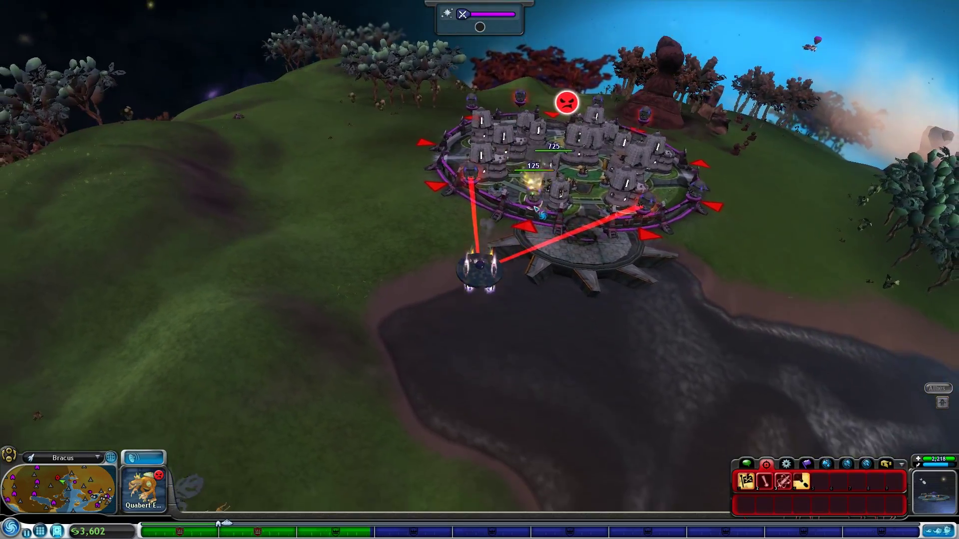
pyautogui.press('4')
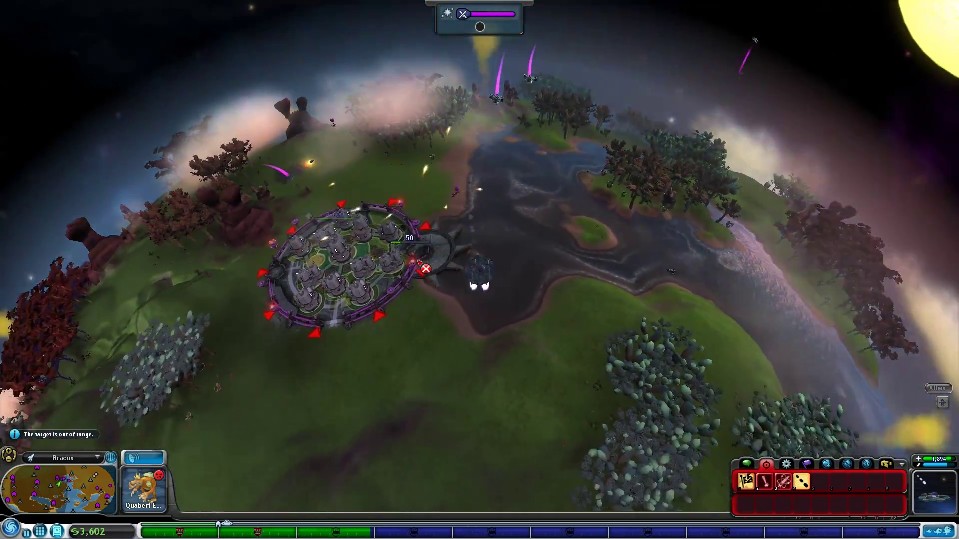
pyautogui.click(425, 269)
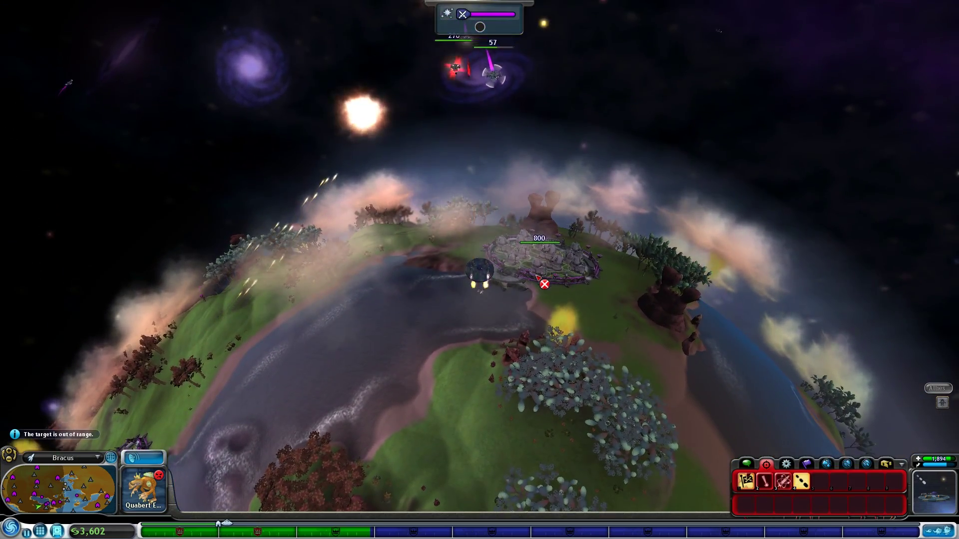
pyautogui.click(544, 284)
pyautogui.scroll(3, 509, 315)
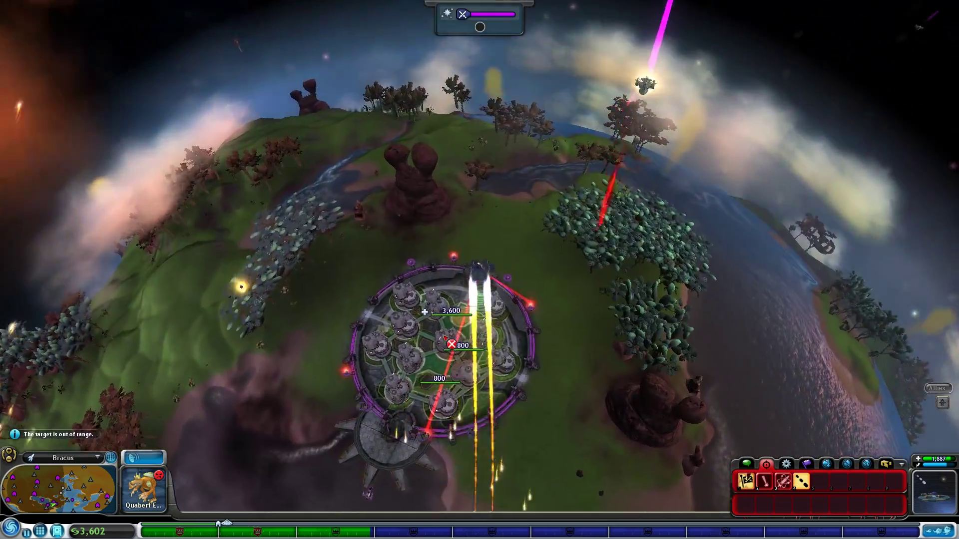
pyautogui.moveTo(450, 343); pyautogui.dragTo(506, 276)
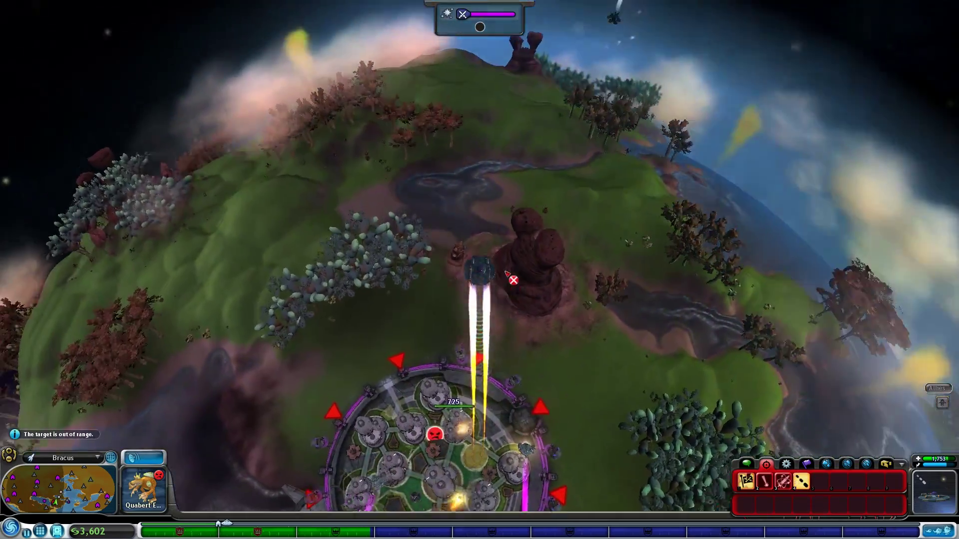
pyautogui.scroll(-5, 509, 279)
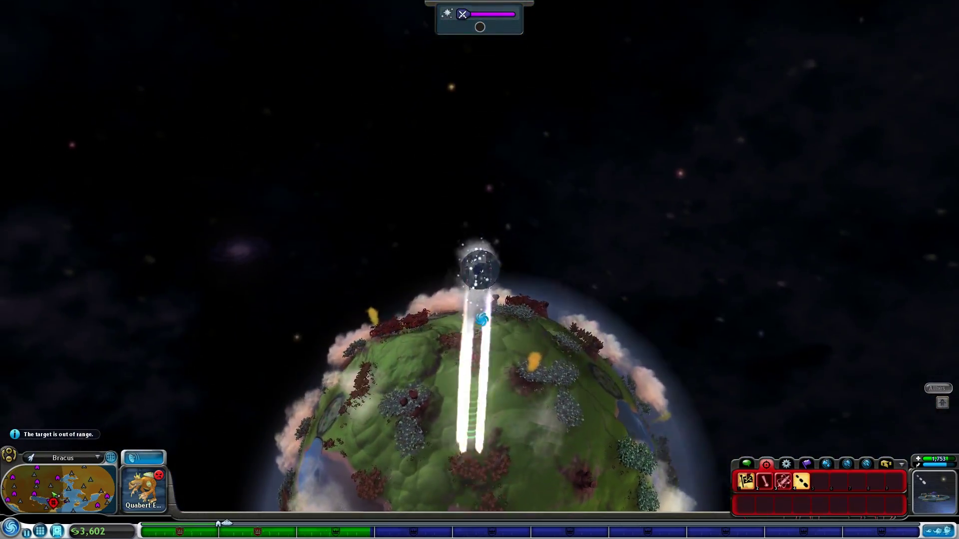
pyautogui.scroll(-5, 482, 320)
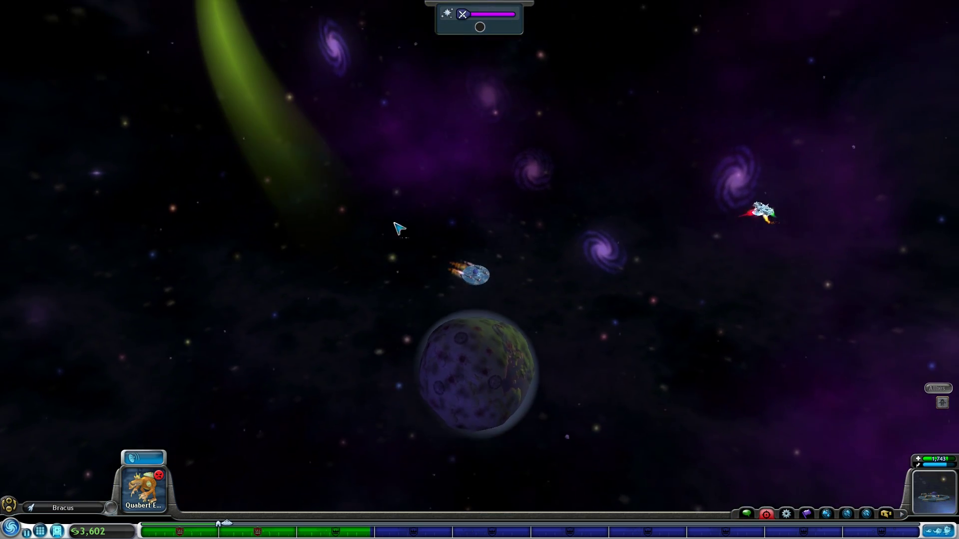
pyautogui.scroll(-3, 398, 244)
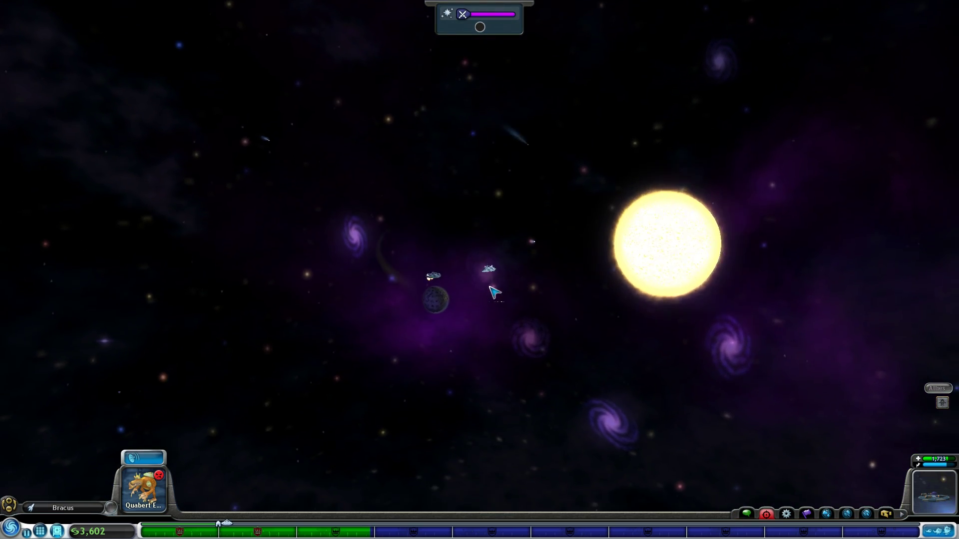
pyautogui.scroll(-3, 495, 292)
pyautogui.scroll(-2, 527, 328)
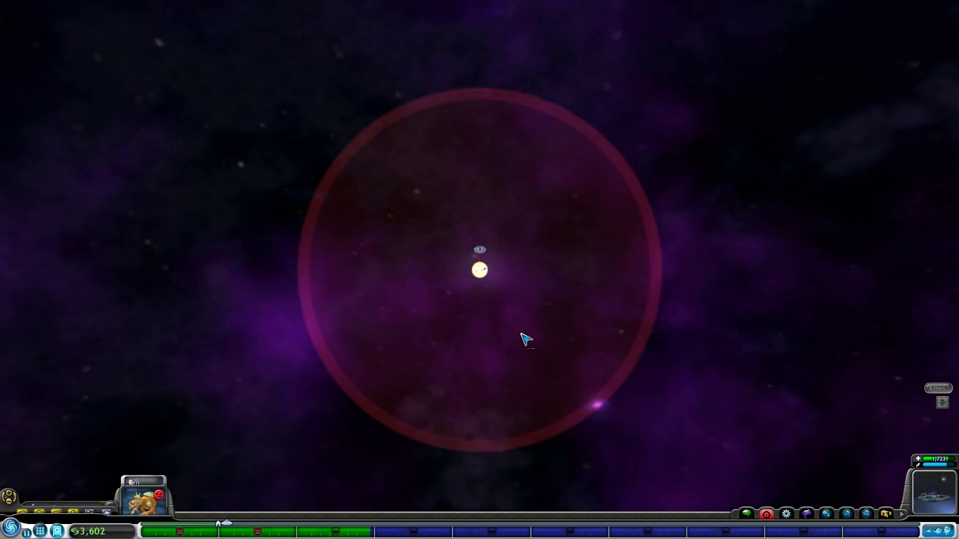
pyautogui.scroll(-3, 522, 337)
pyautogui.scroll(-2, 557, 157)
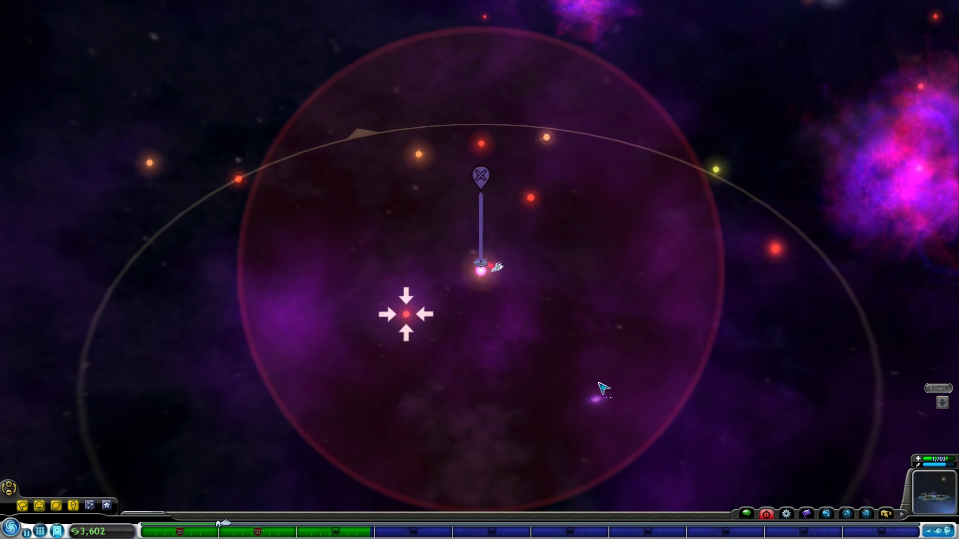
# - Fly across the star map to the Clecenix home system
pyautogui.click(494, 374)
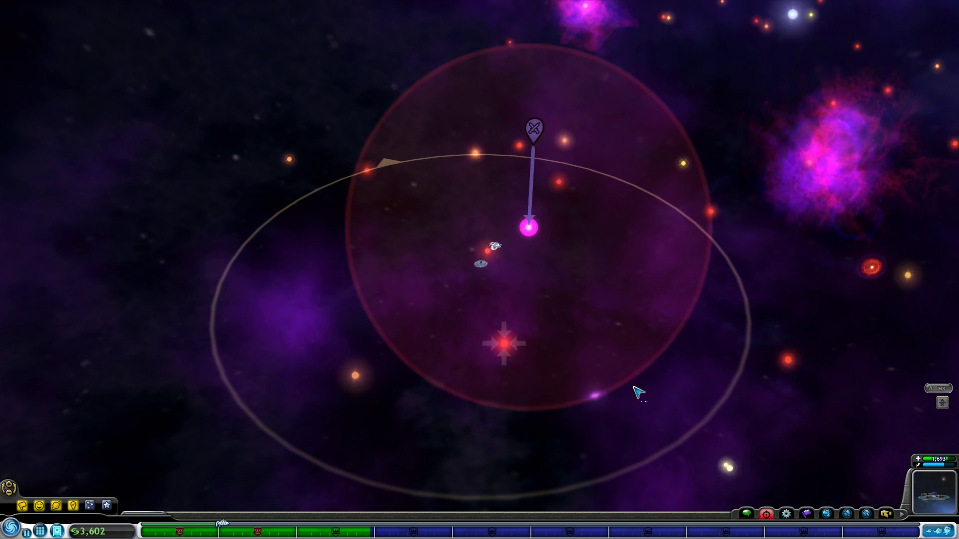
pyautogui.click(683, 424)
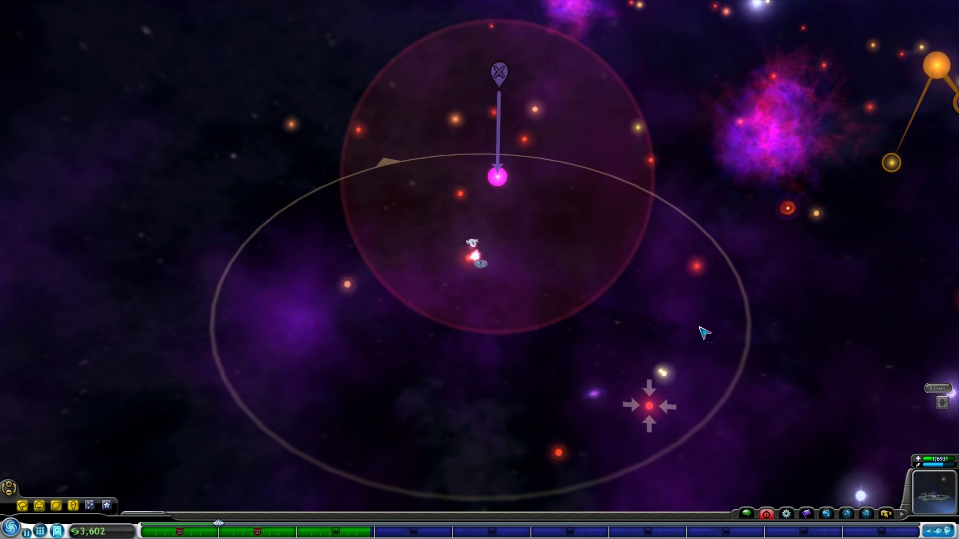
pyautogui.click(611, 212)
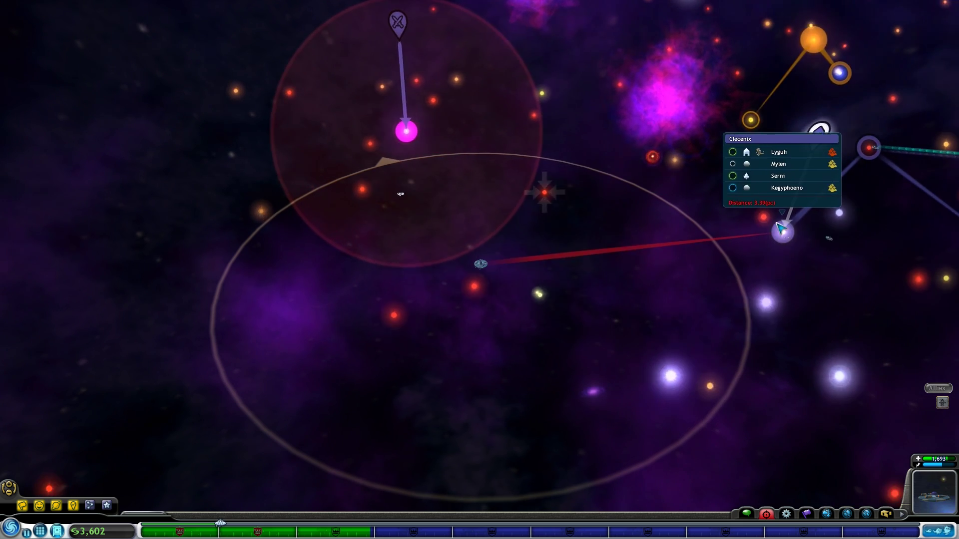
pyautogui.click(738, 228)
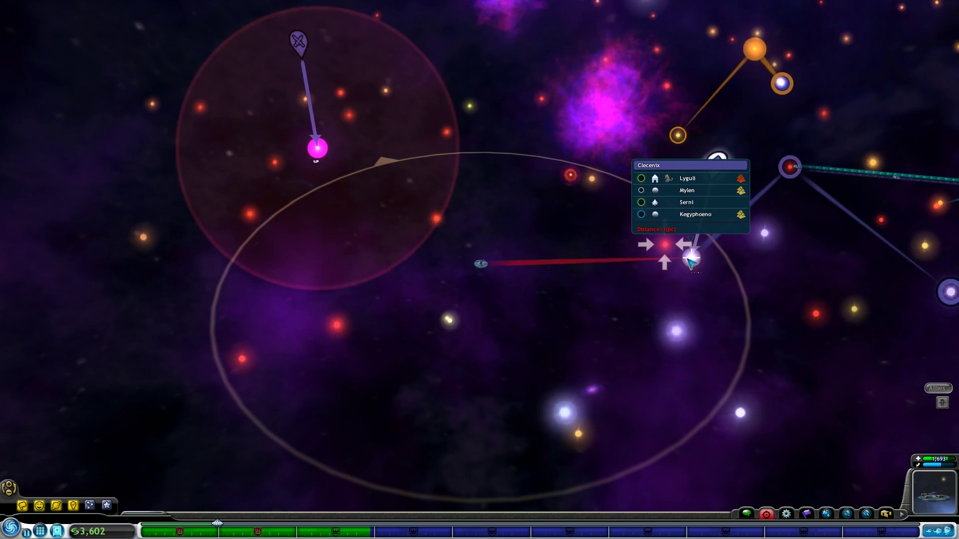
pyautogui.scroll(3, 626, 341)
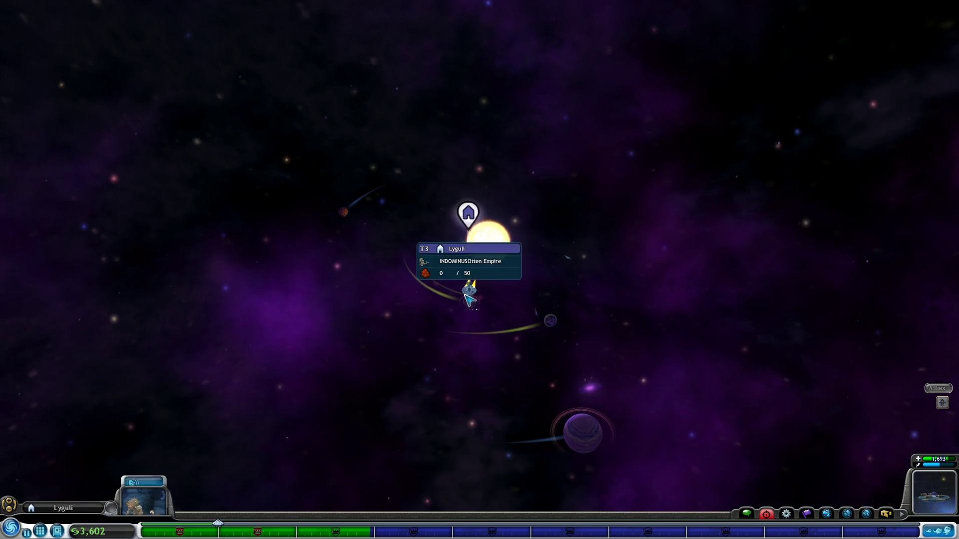
# - Hail Lyguli, reply 'Thank you for receiving me.', and say Goodbye
pyautogui.click(145, 470)
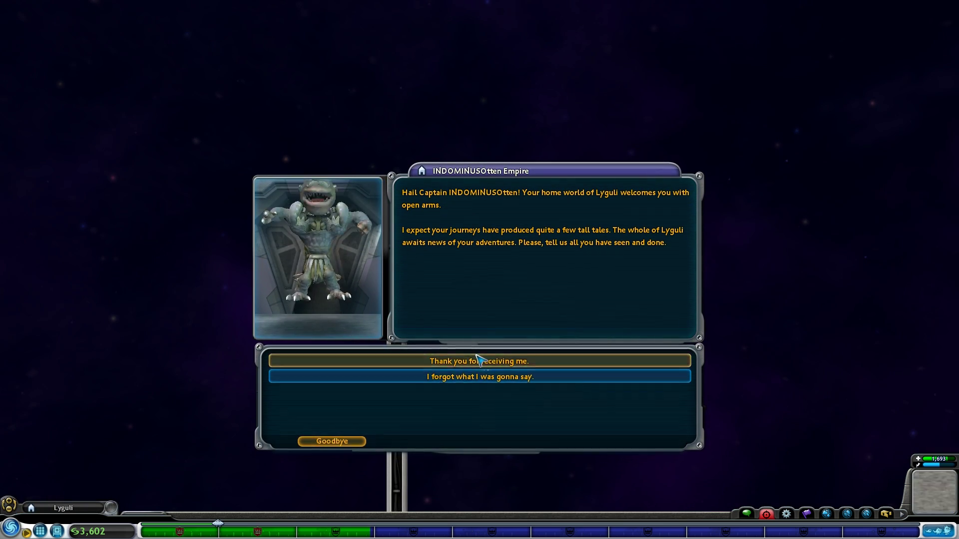
pyautogui.click(475, 362)
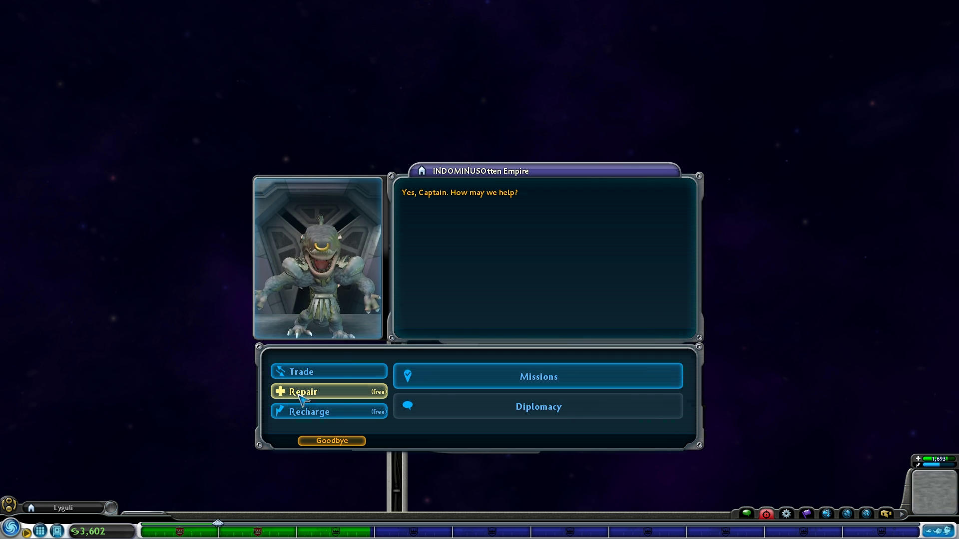
pyautogui.click(343, 442)
pyautogui.scroll(-3, 509, 358)
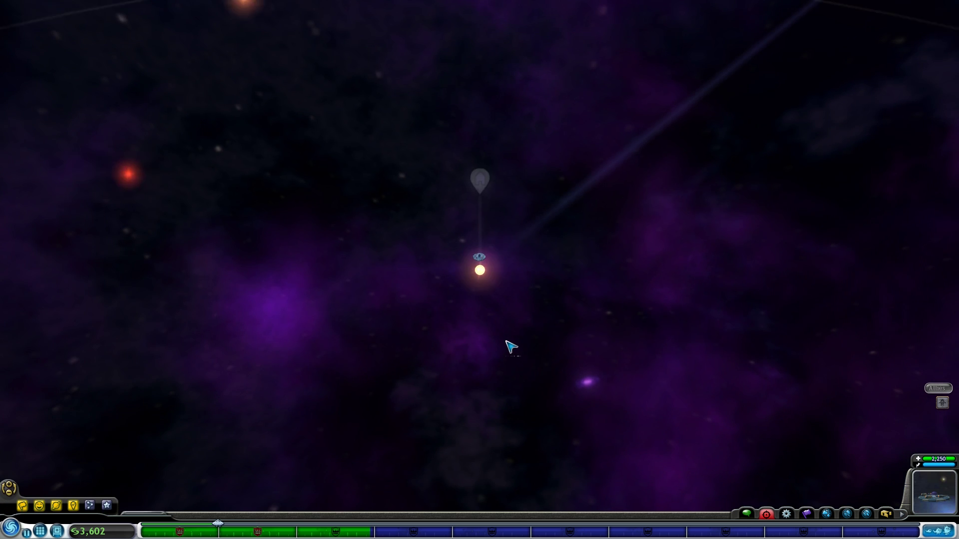
# - Fly to a neighbouring system and hail the Ashonas Empire planet there
pyautogui.click(660, 125)
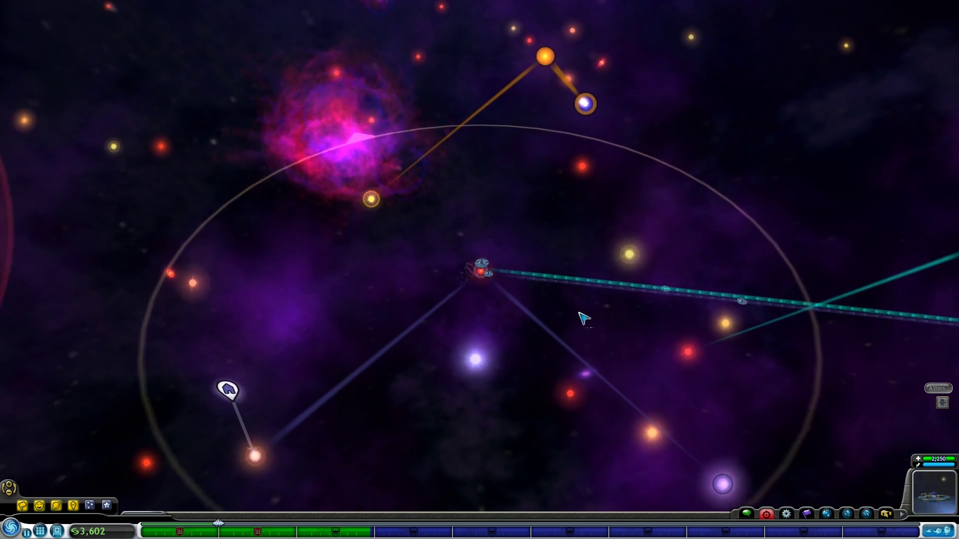
pyautogui.scroll(5, 581, 319)
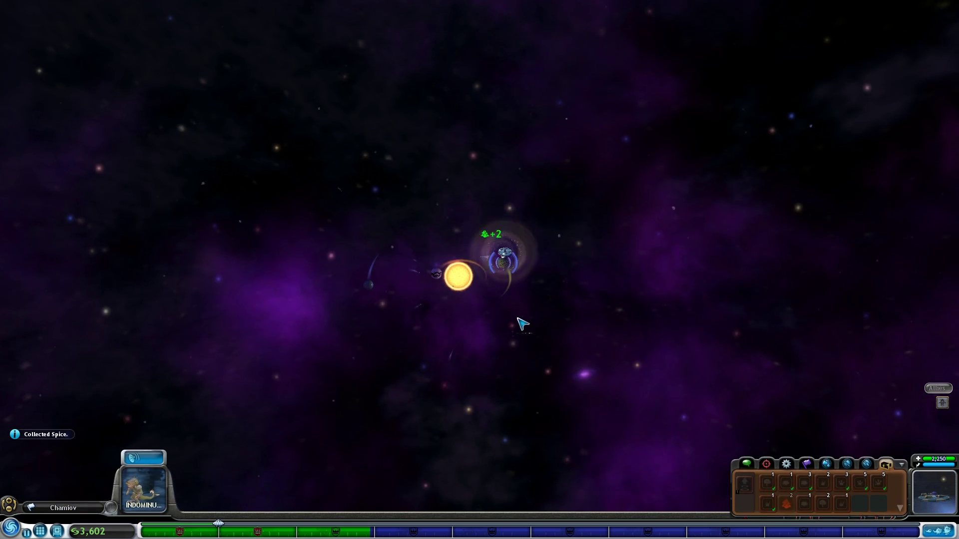
pyautogui.scroll(-5, 518, 335)
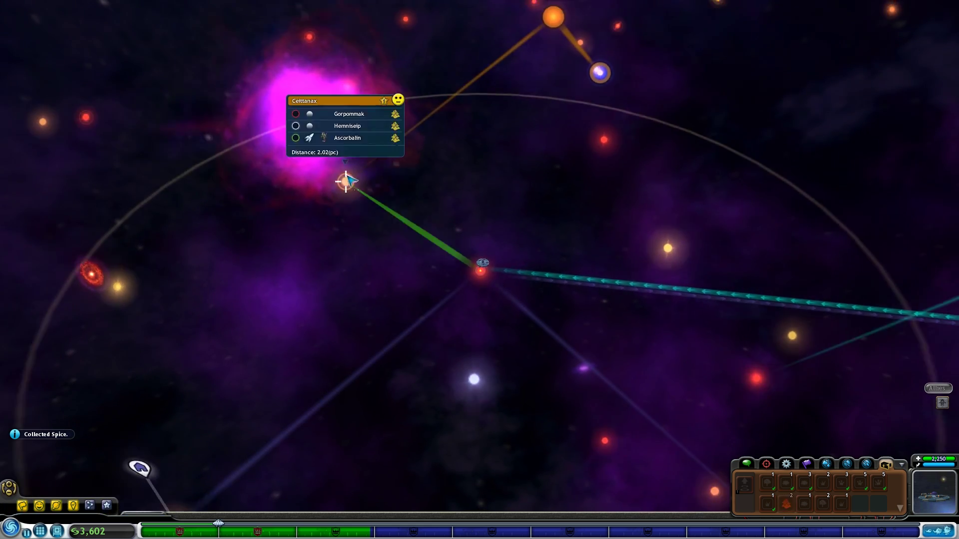
pyautogui.click(345, 181)
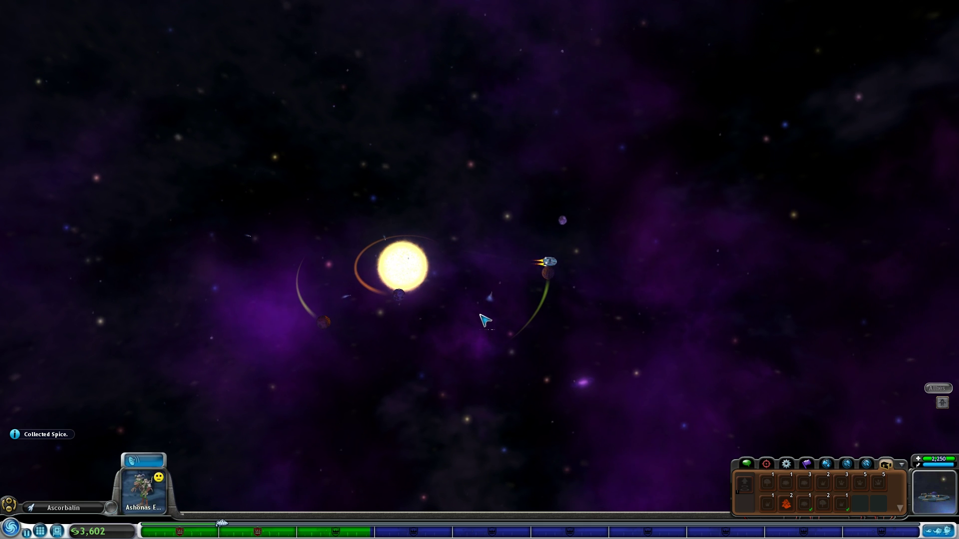
pyautogui.click(152, 462)
pyautogui.click(492, 361)
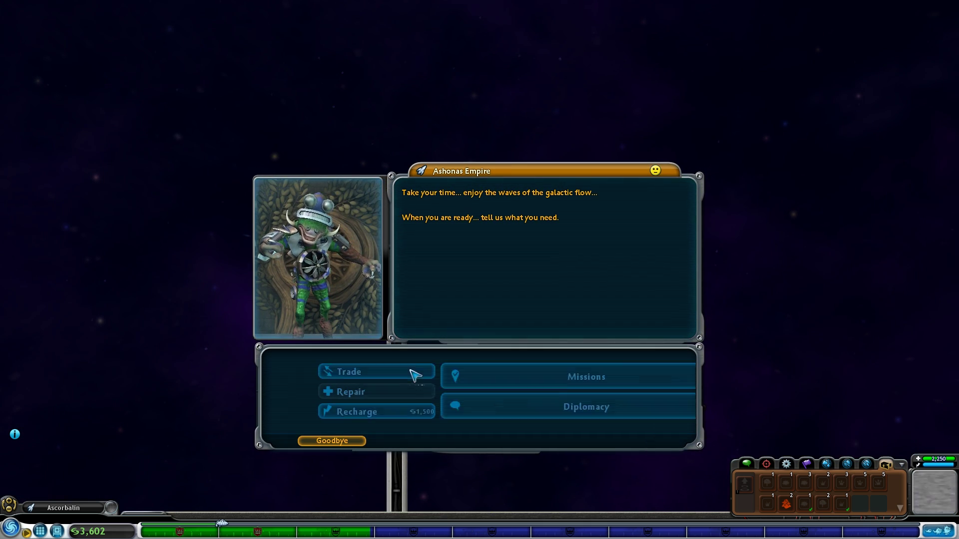
# - Browse the Ashonas trade goods, then fly on to the Arminania-A binary system
pyautogui.click(344, 374)
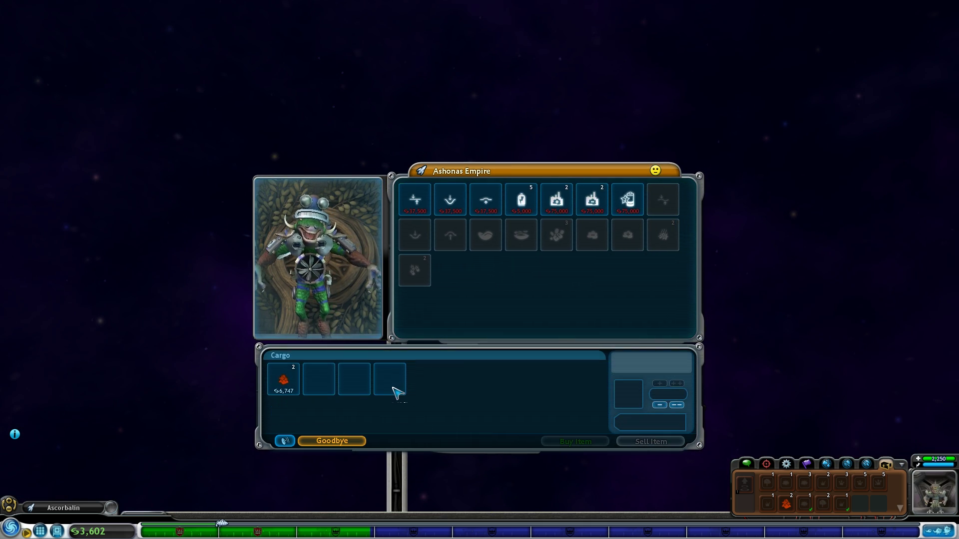
pyautogui.click(339, 443)
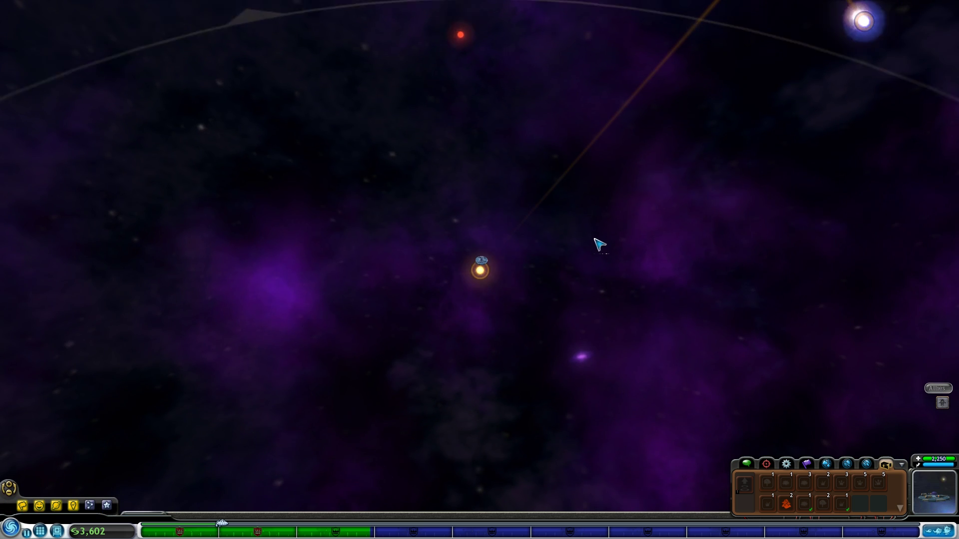
pyautogui.scroll(-5, 584, 275)
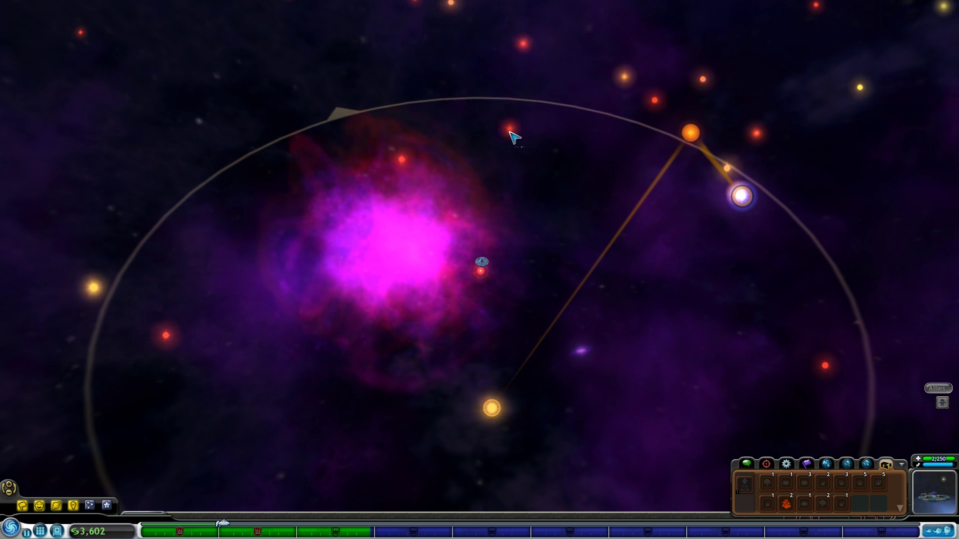
pyautogui.click(693, 142)
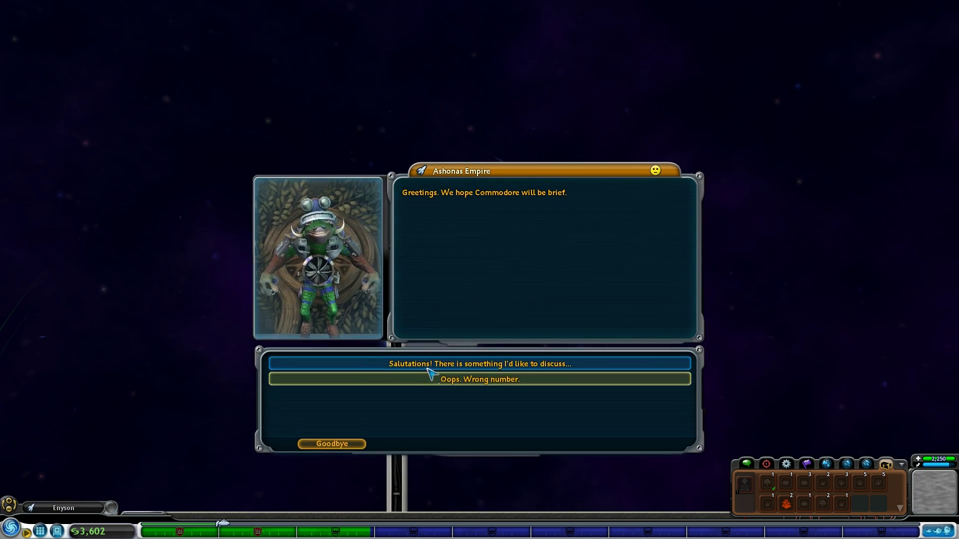
# - Greet the Ashonas Empire at Enyson, close its trade screen, and fly to Alypropea
pyautogui.click(428, 380)
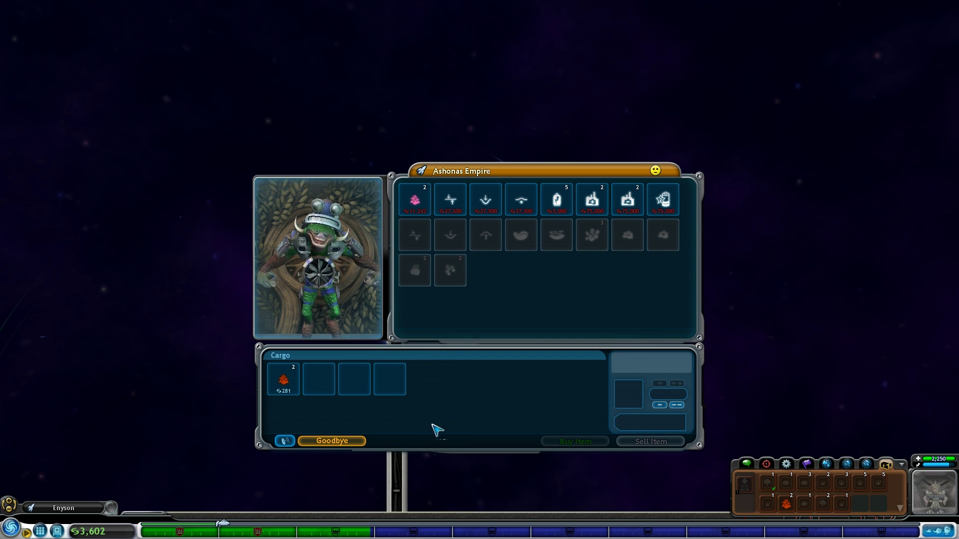
pyautogui.click(332, 440)
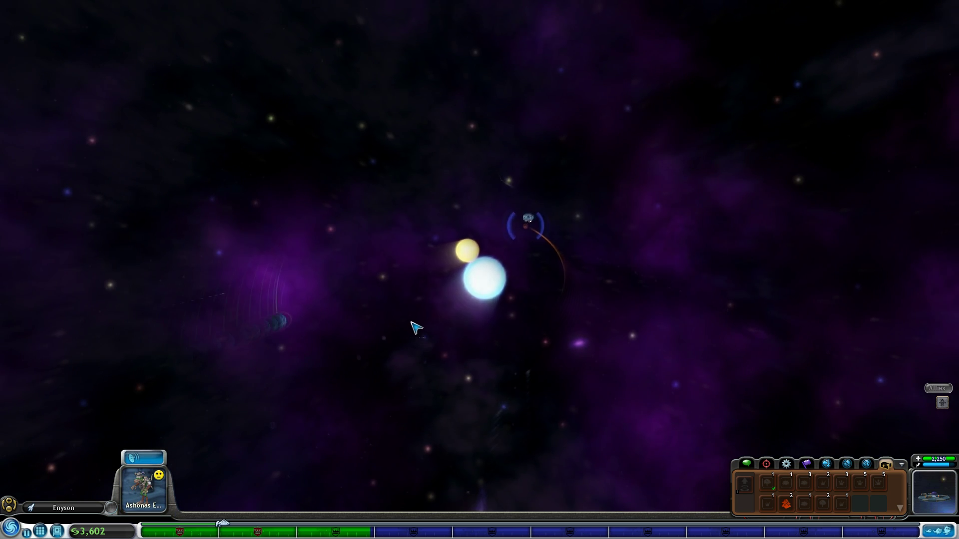
pyautogui.scroll(-5, 412, 327)
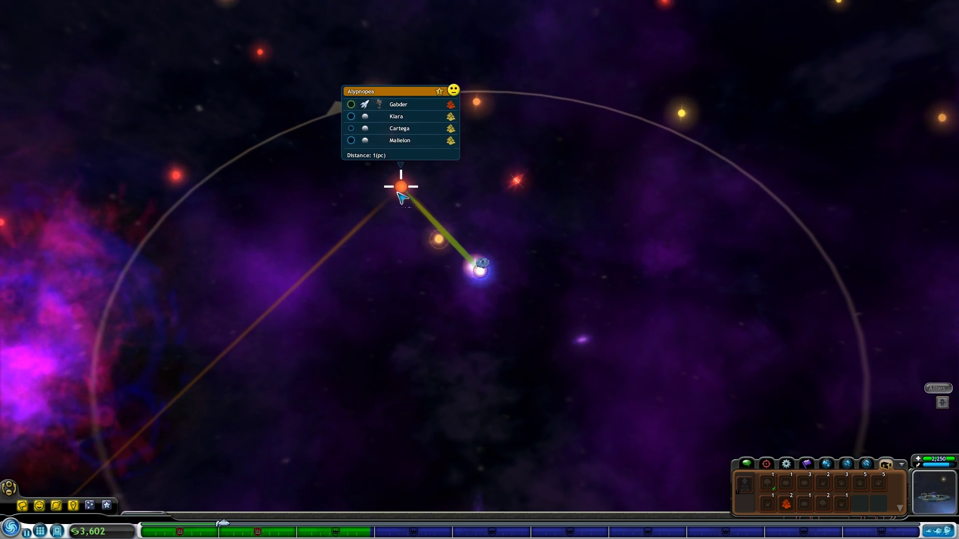
pyautogui.click(399, 194)
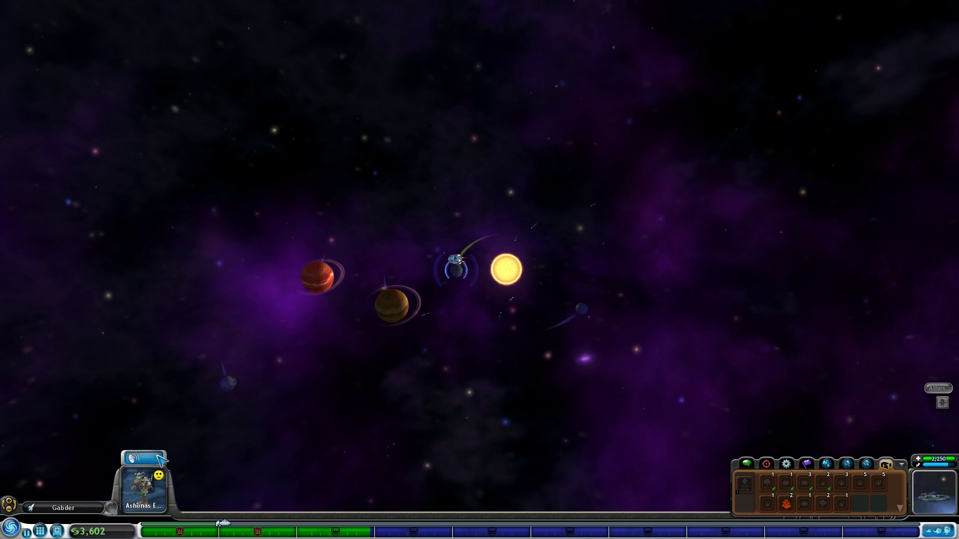
# - Hail Gabder and browse its Ashonas goods, including Red Spice
pyautogui.click(160, 459)
pyautogui.click(435, 363)
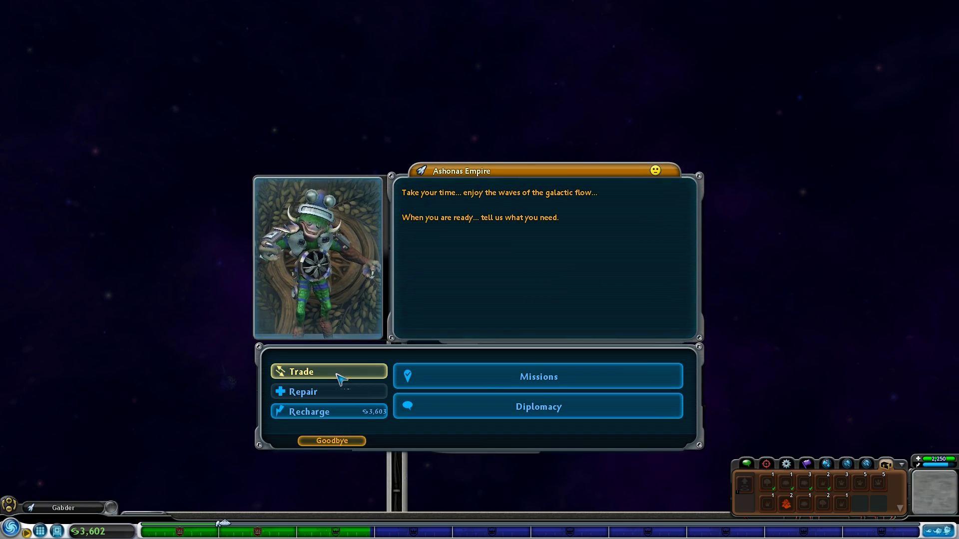
pyautogui.click(338, 378)
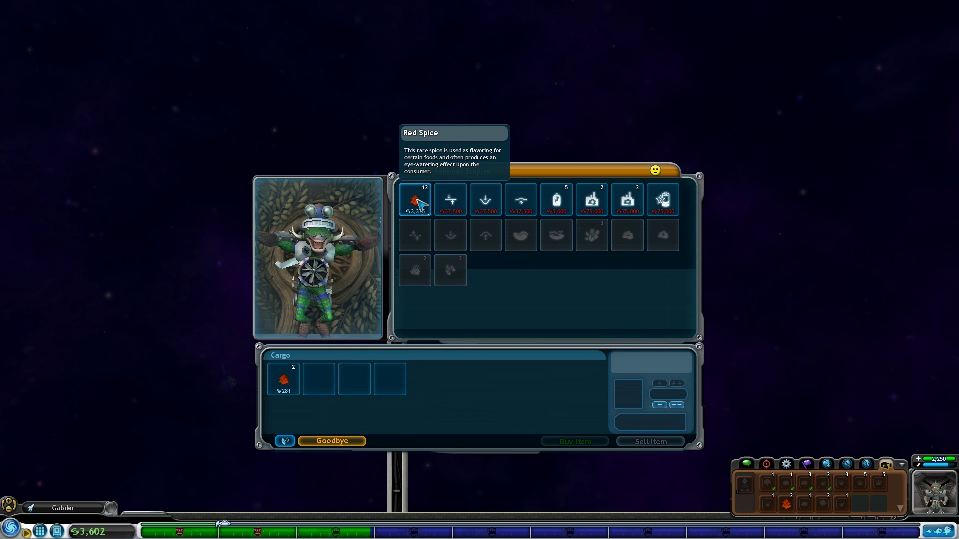
pyautogui.click(360, 443)
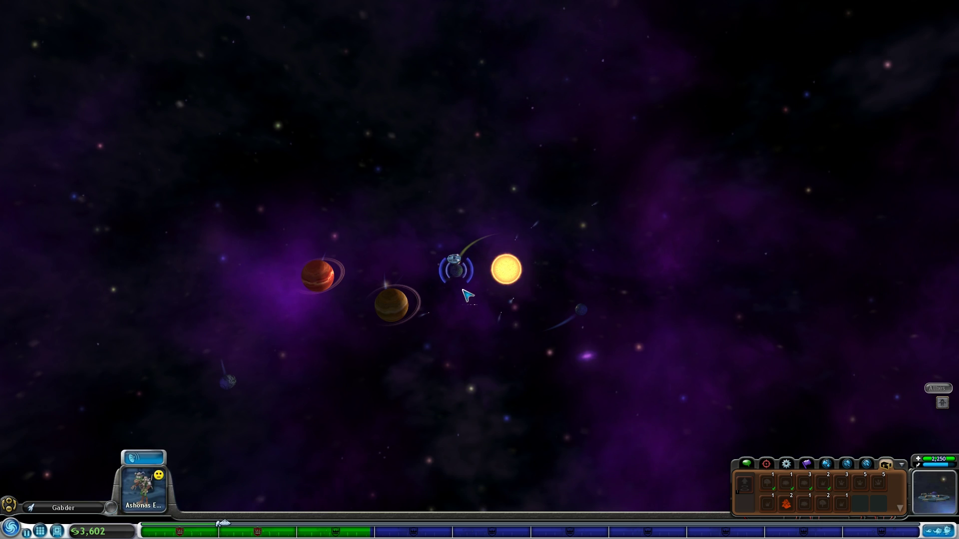
# - Reopen contact with Gabder and ask the Ashonas Empire for missions
pyautogui.click(157, 463)
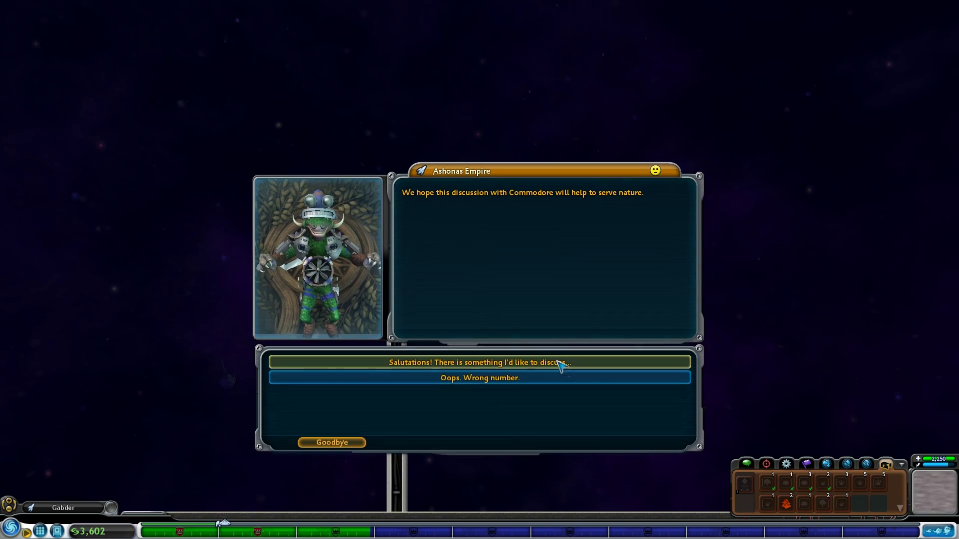
pyautogui.click(562, 364)
pyautogui.click(555, 385)
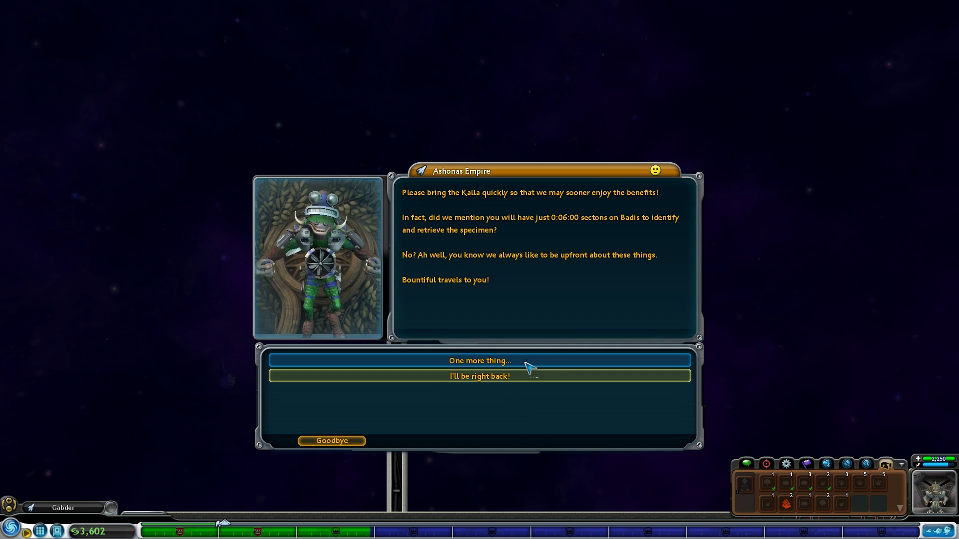
# - Accept the Kalla specimen mission for Badis and leave the conversation
pyautogui.click(484, 376)
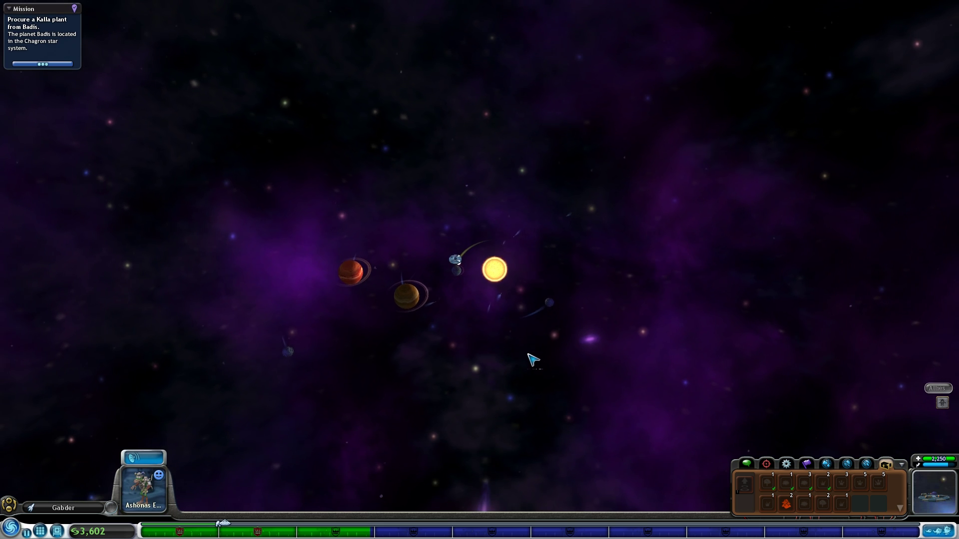
pyautogui.scroll(-5, 510, 326)
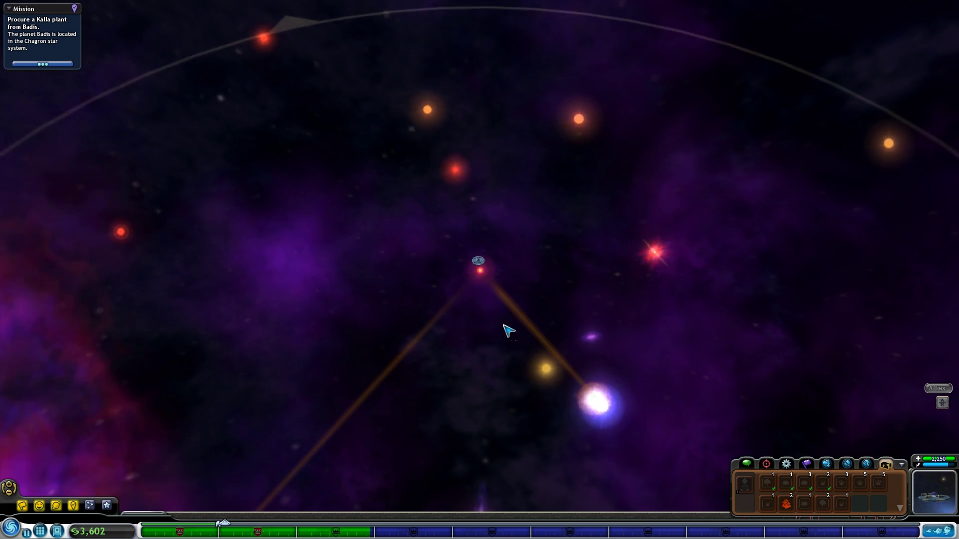
pyautogui.scroll(-2, 502, 348)
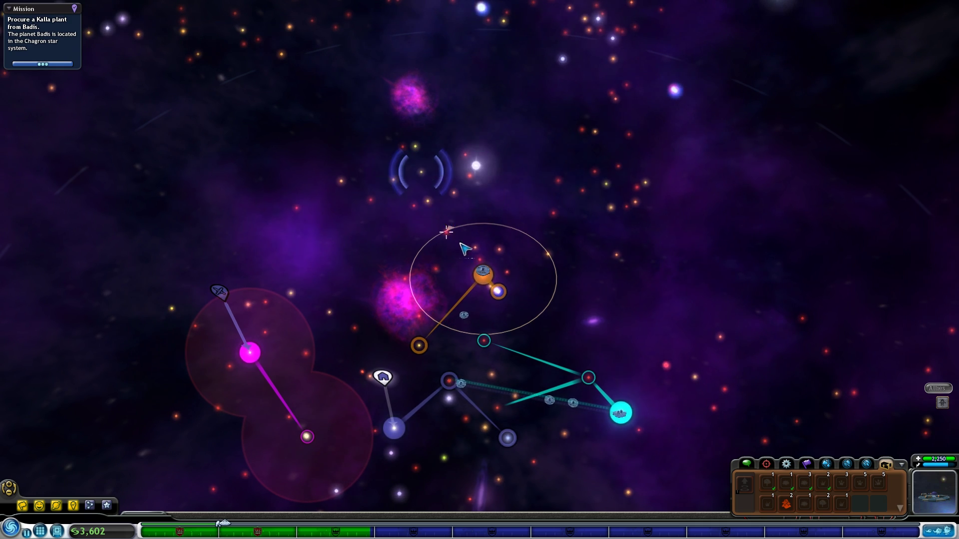
pyautogui.scroll(2, 465, 249)
pyautogui.scroll(1, 476, 244)
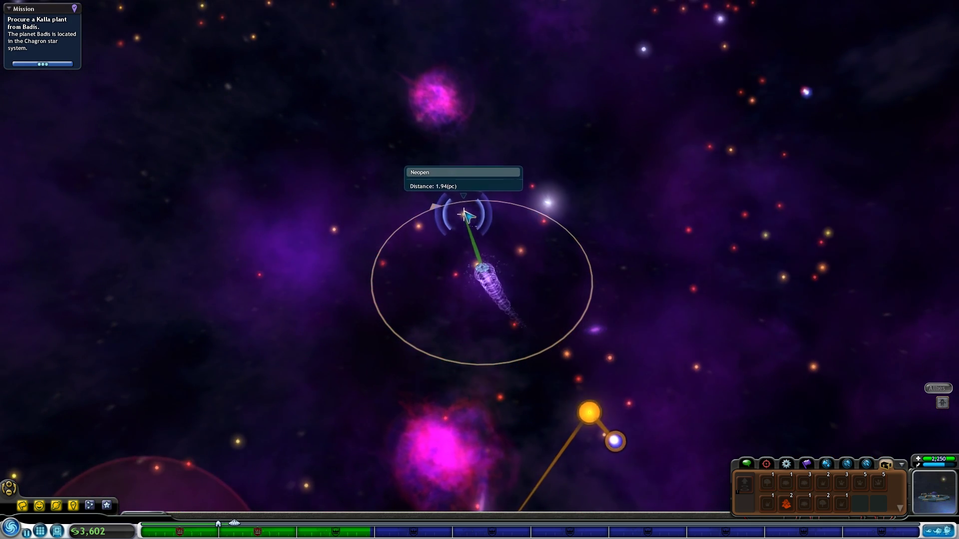
pyautogui.scroll(3, 466, 217)
pyautogui.scroll(2, 526, 268)
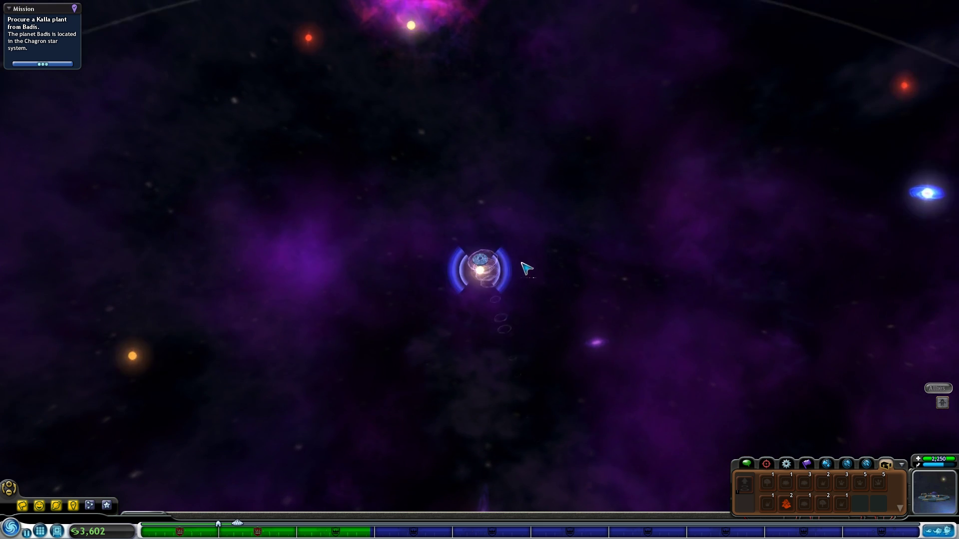
pyautogui.scroll(2, 483, 275)
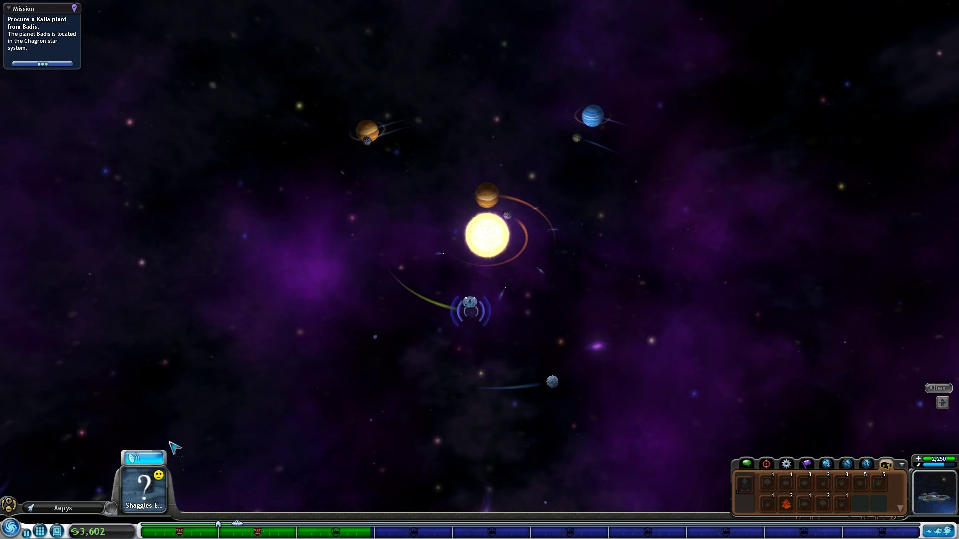
pyautogui.click(159, 457)
pyautogui.click(520, 367)
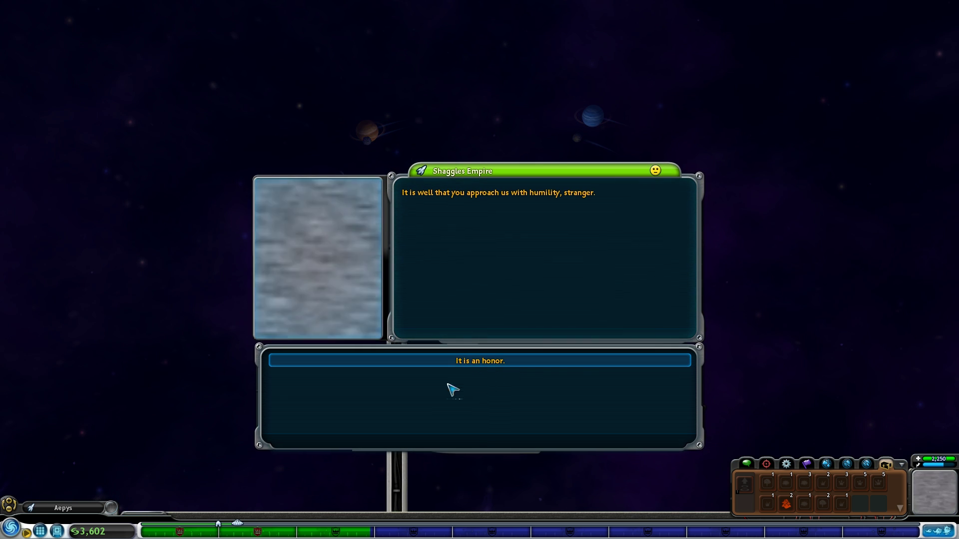
pyautogui.click(577, 363)
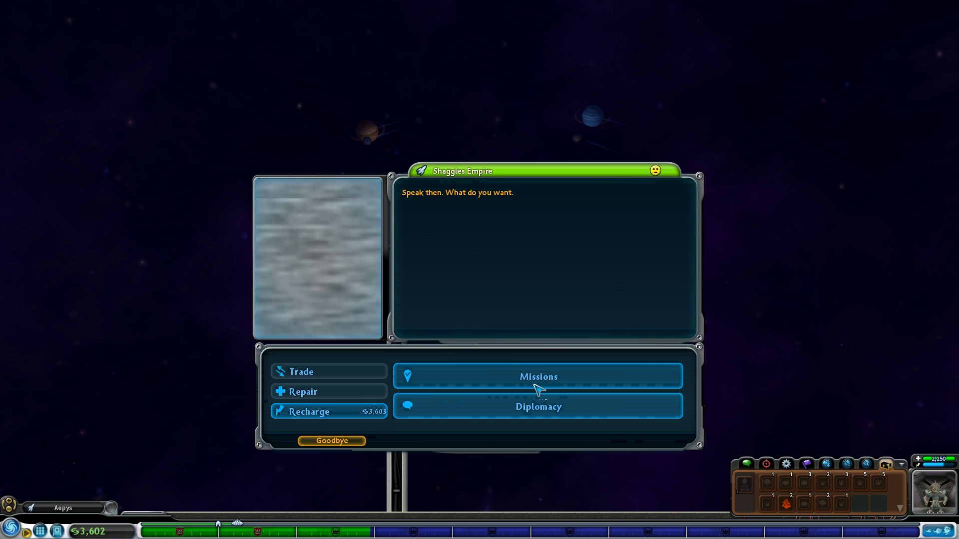
pyautogui.click(543, 407)
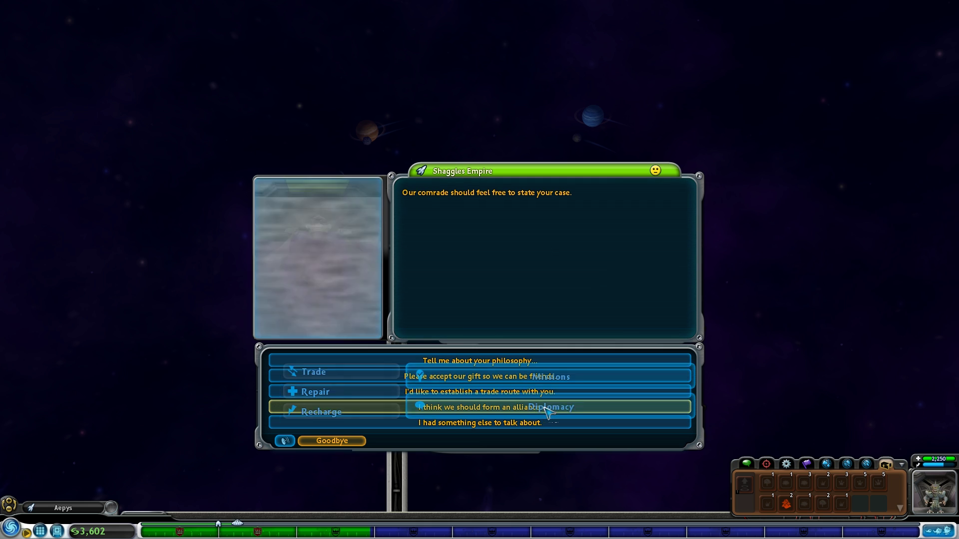
pyautogui.click(507, 365)
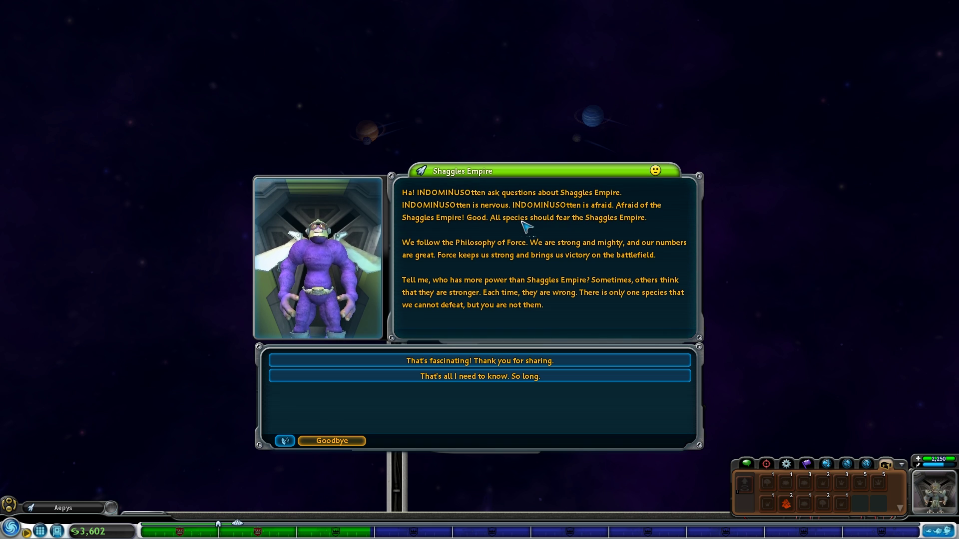
pyautogui.click(562, 377)
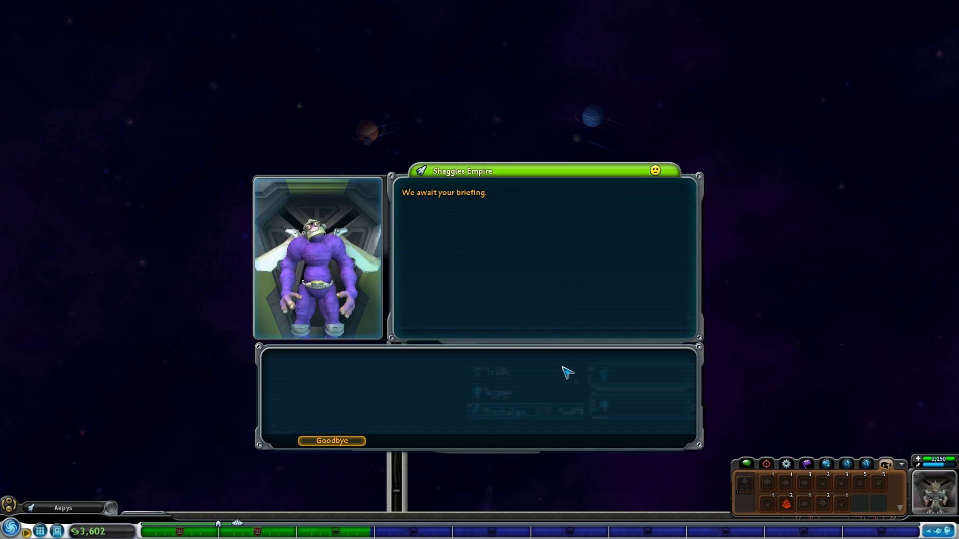
pyautogui.click(345, 443)
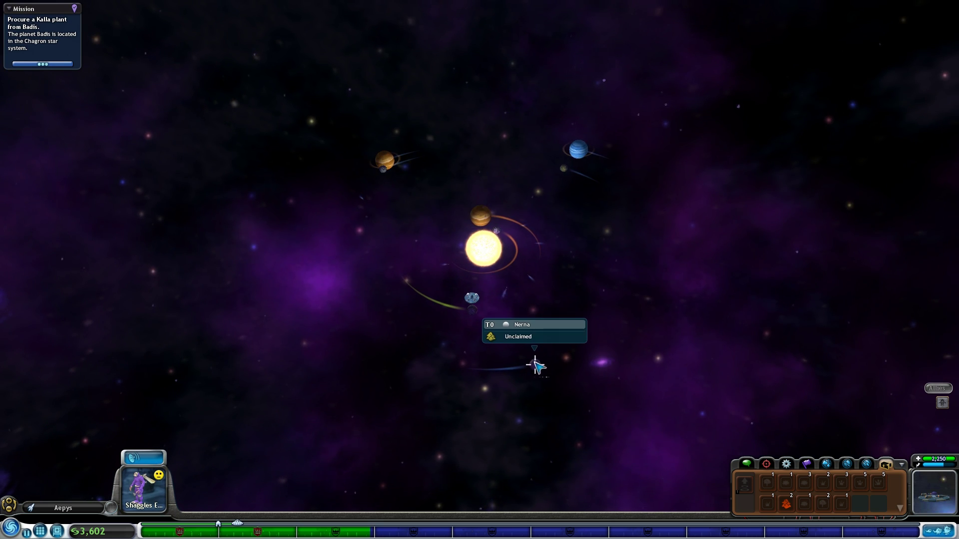
pyautogui.scroll(-5, 547, 360)
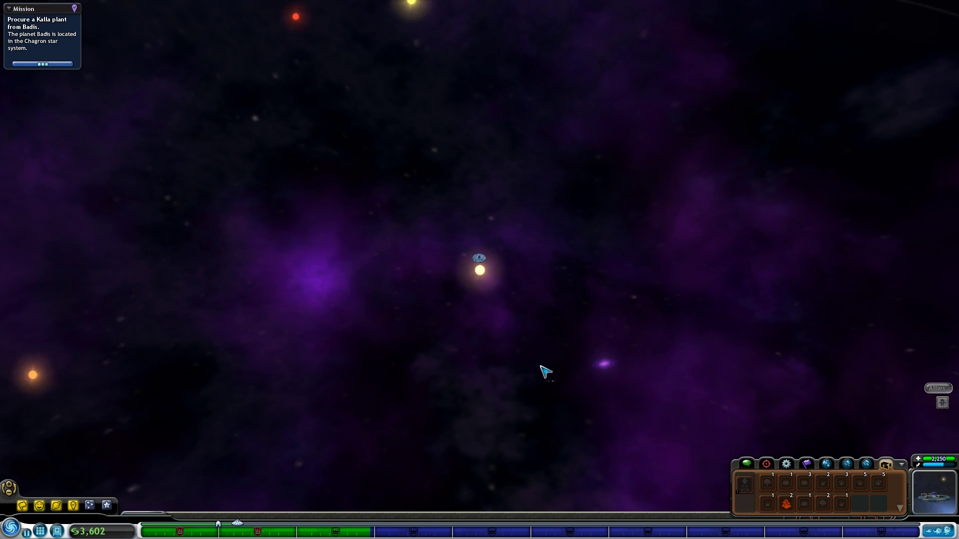
pyautogui.scroll(-5, 545, 371)
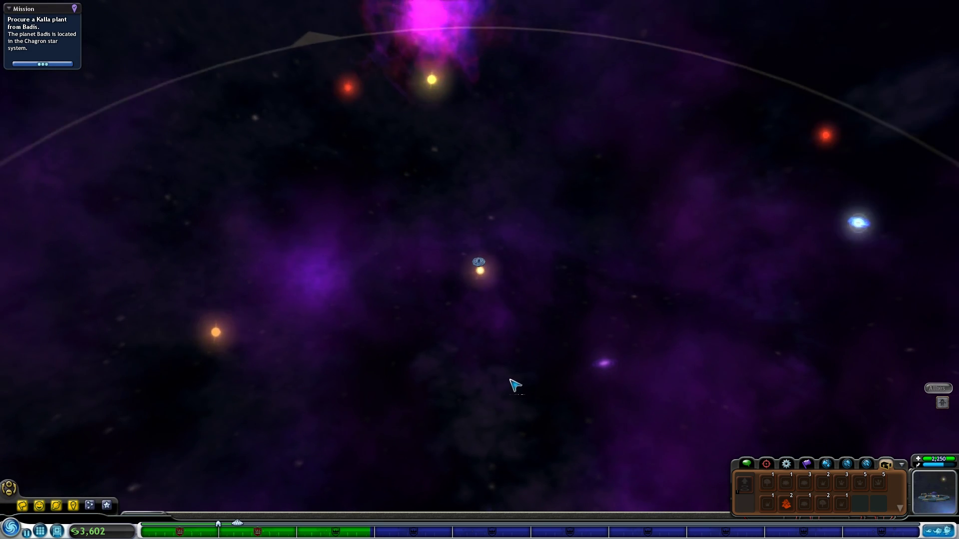
# - Hop across neighbouring stars to Bordooshio planet Asopalis and skip the favor cinematic
pyautogui.click(503, 359)
pyautogui.scroll(-3, 533, 400)
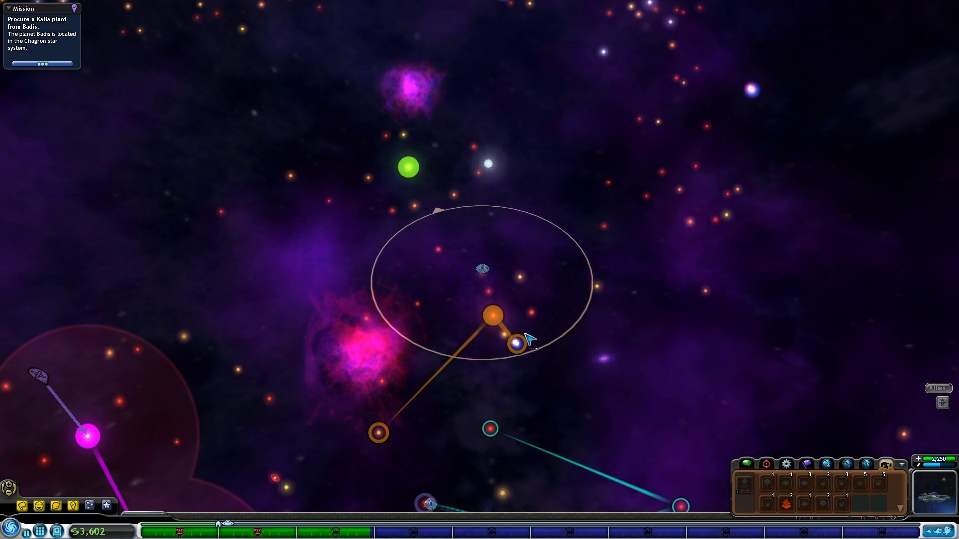
pyautogui.click(524, 339)
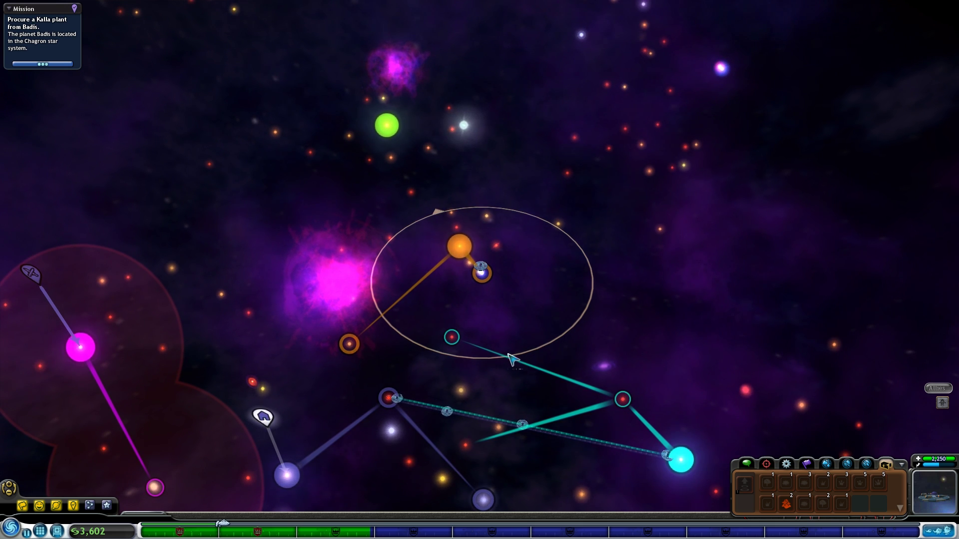
pyautogui.click(452, 336)
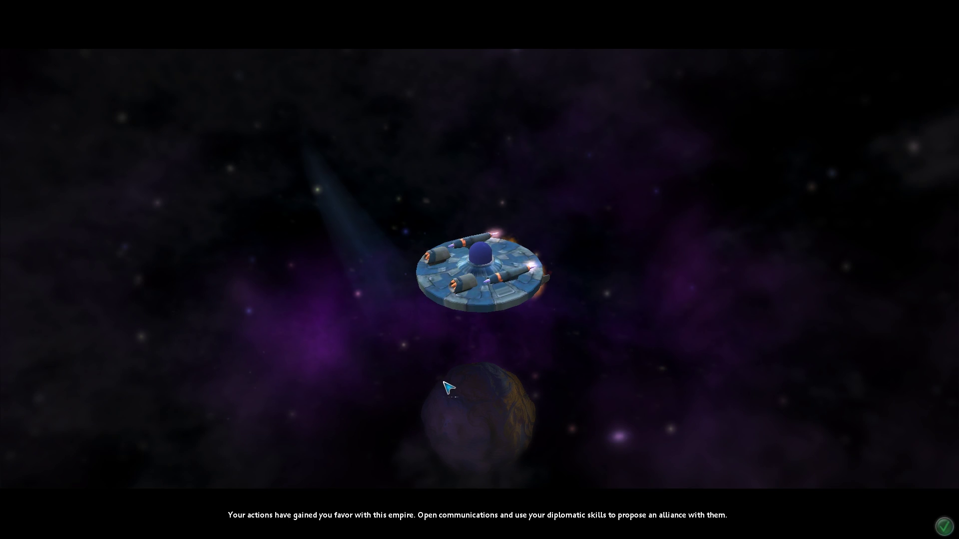
pyautogui.click(942, 528)
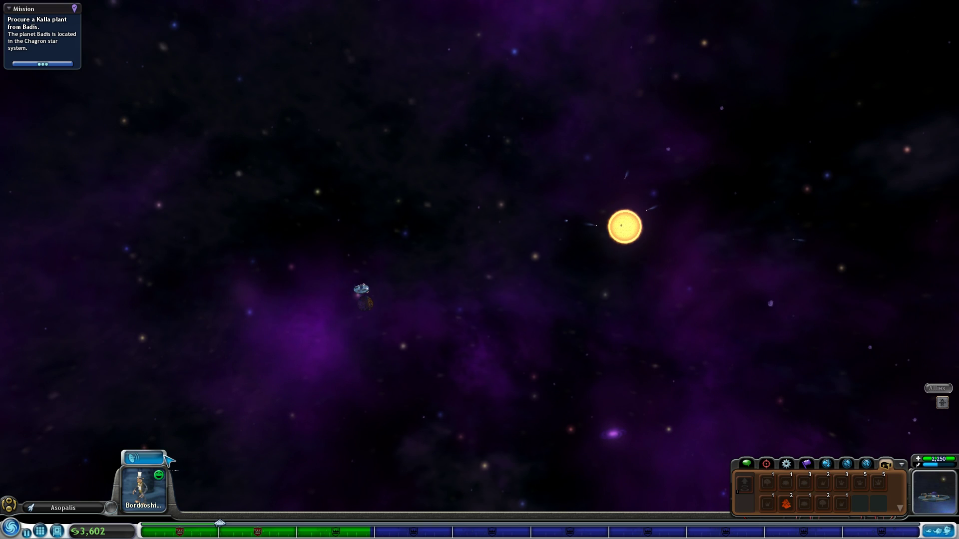
# - Hail the Bordooshio Empire at Asopalis and check its trade goods
pyautogui.click(166, 456)
pyautogui.click(582, 364)
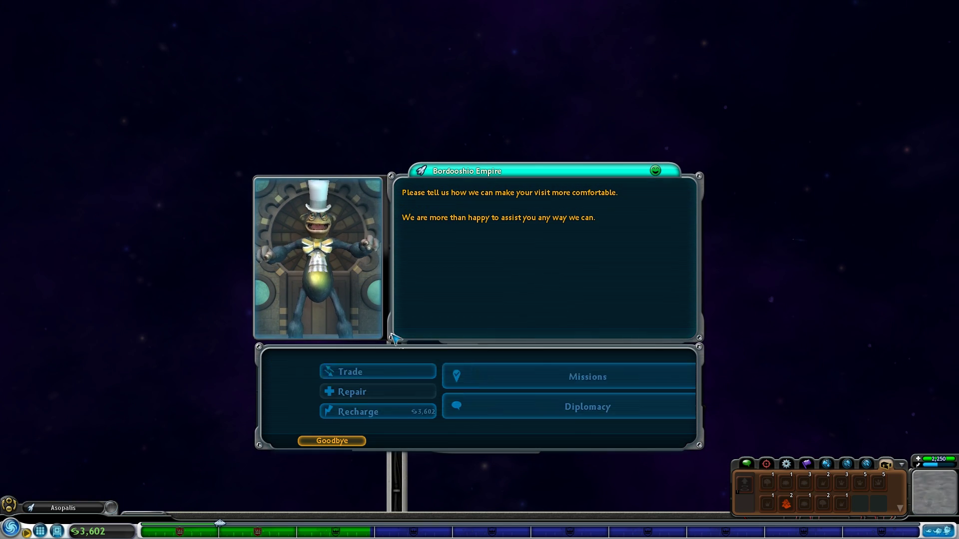
pyautogui.click(322, 373)
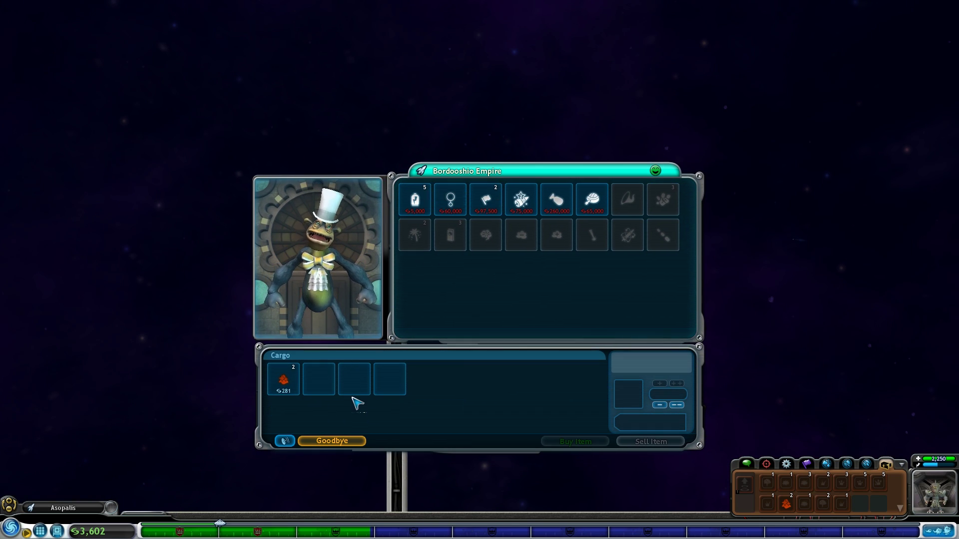
pyautogui.click(327, 441)
# - Reopen contact, propose an alliance through Diplomacy, and say Goodbye
pyautogui.click(157, 457)
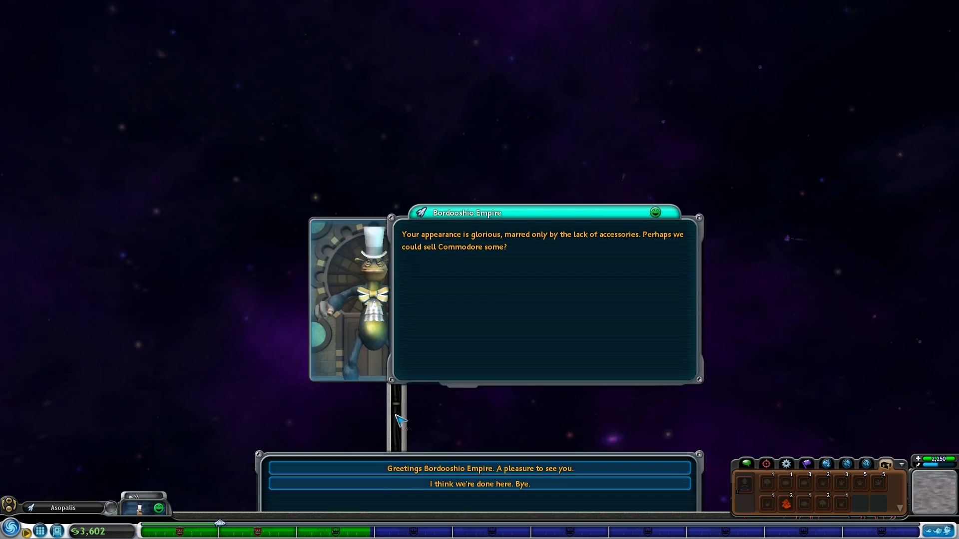
pyautogui.click(562, 365)
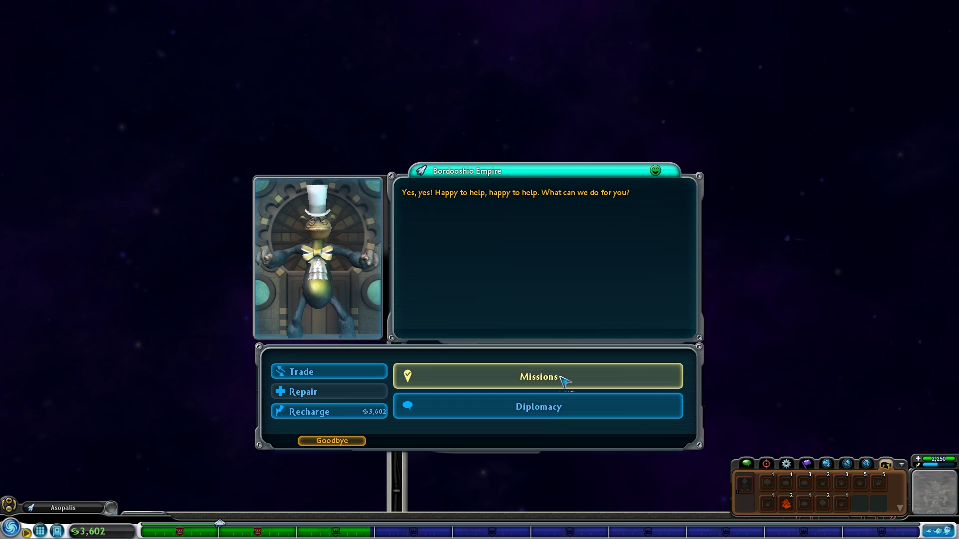
pyautogui.click(547, 409)
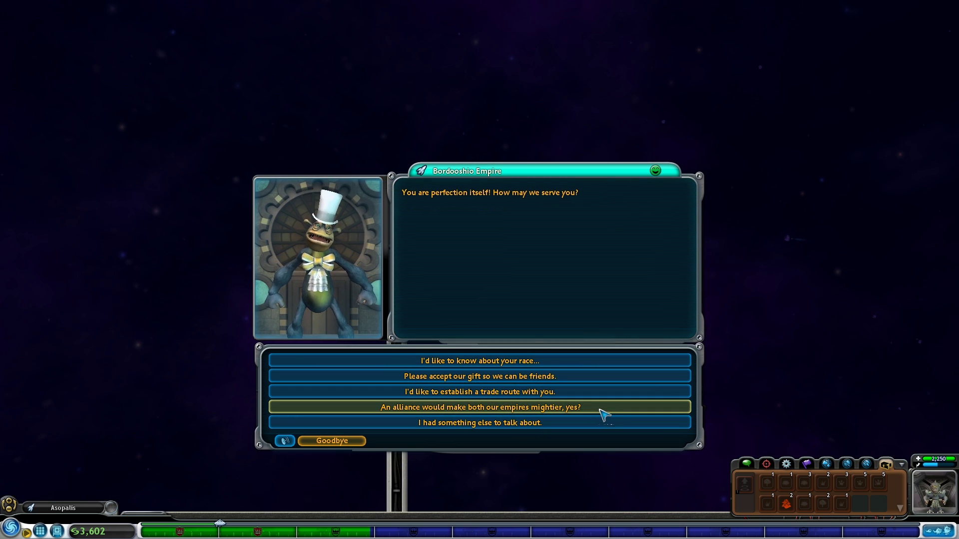
pyautogui.click(604, 414)
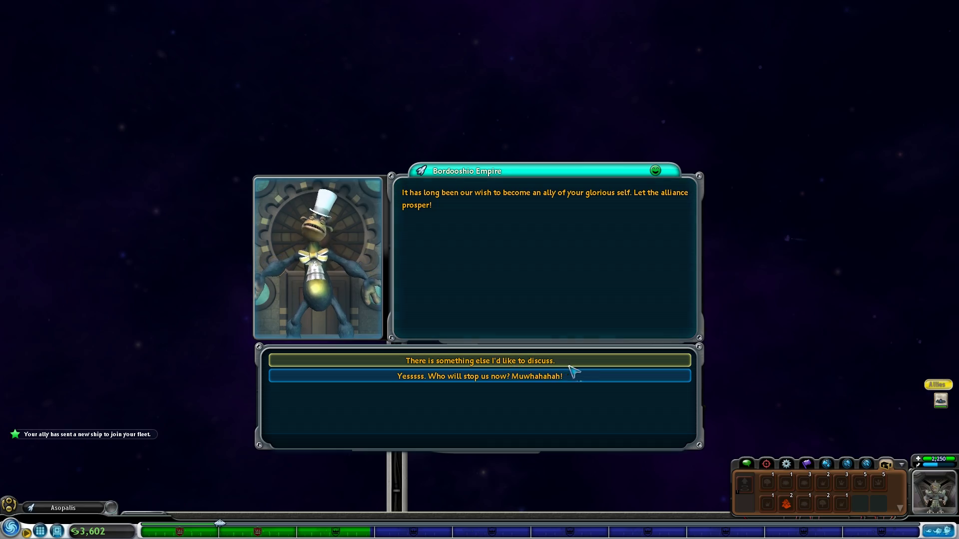
pyautogui.click(572, 382)
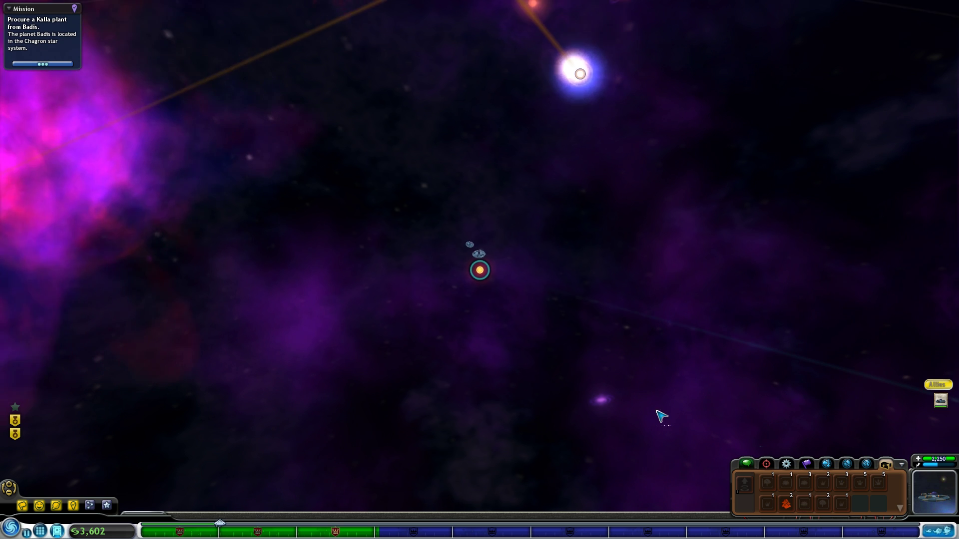
pyautogui.scroll(-2, 622, 405)
pyautogui.scroll(-2, 555, 390)
pyautogui.scroll(-2, 514, 382)
pyautogui.scroll(-2, 480, 379)
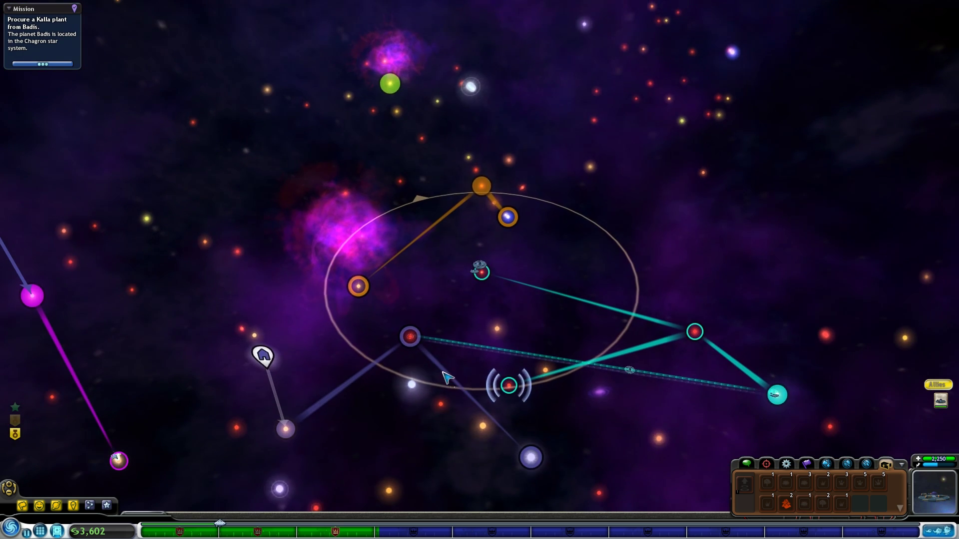
pyautogui.scroll(-2, 588, 387)
pyautogui.scroll(-2, 502, 356)
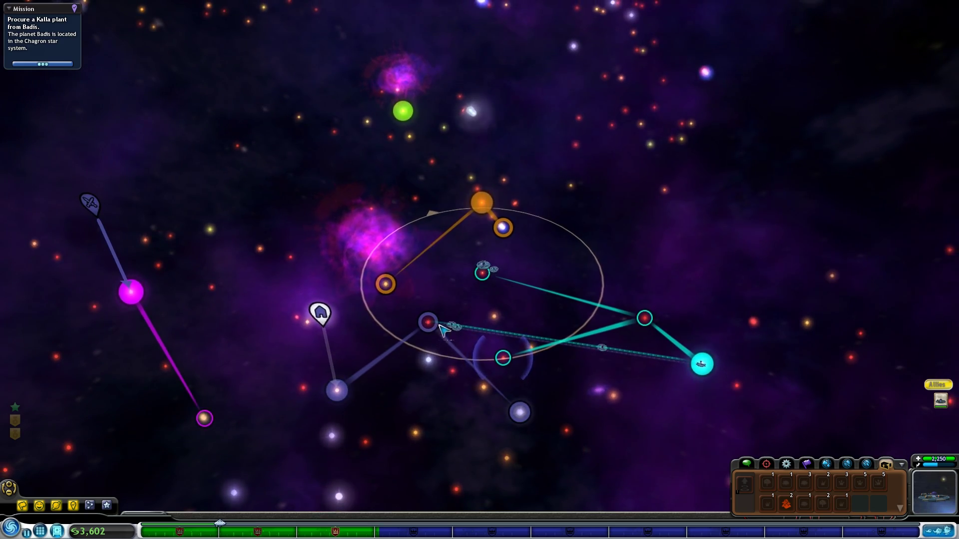
pyautogui.scroll(-2, 441, 328)
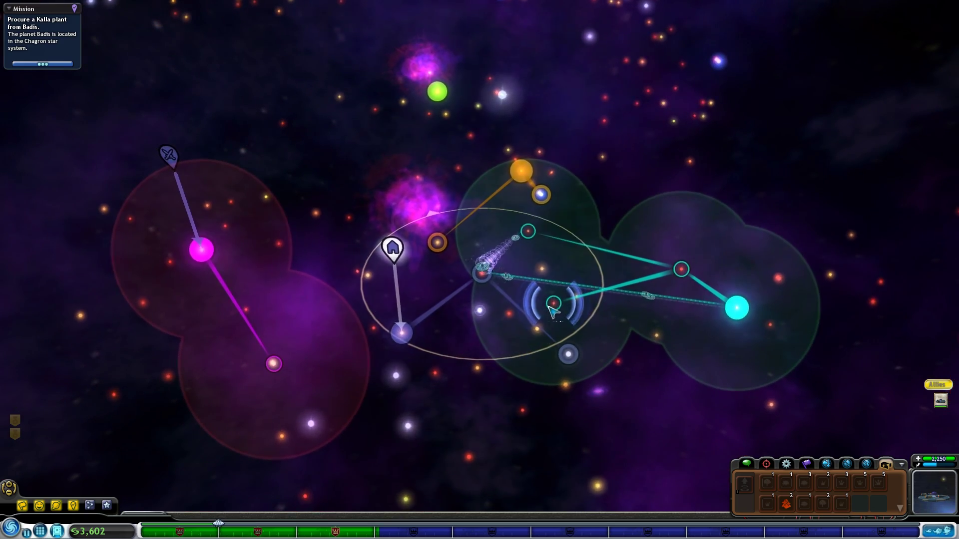
pyautogui.scroll(2, 550, 304)
pyautogui.scroll(3, 549, 319)
pyautogui.scroll(3, 548, 326)
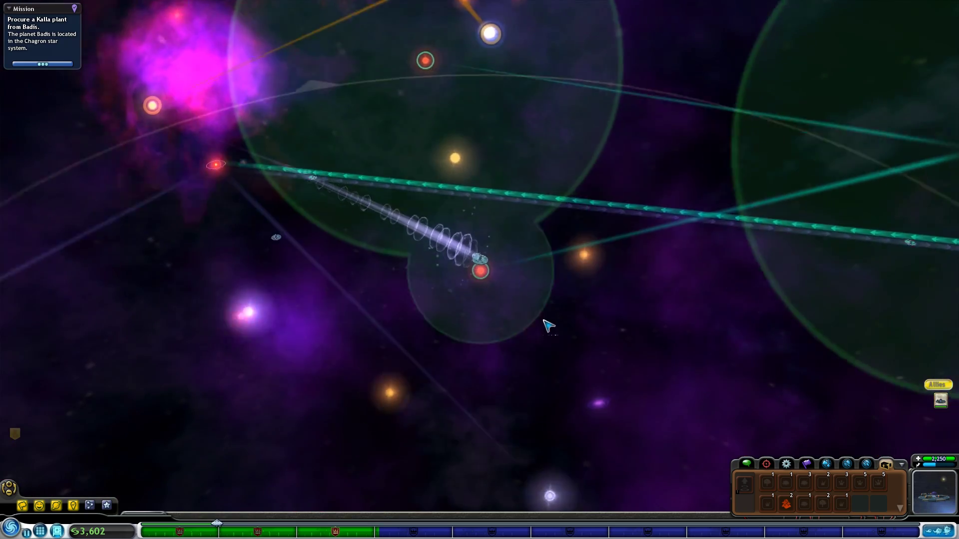
pyautogui.scroll(3, 524, 307)
pyautogui.scroll(2, 490, 283)
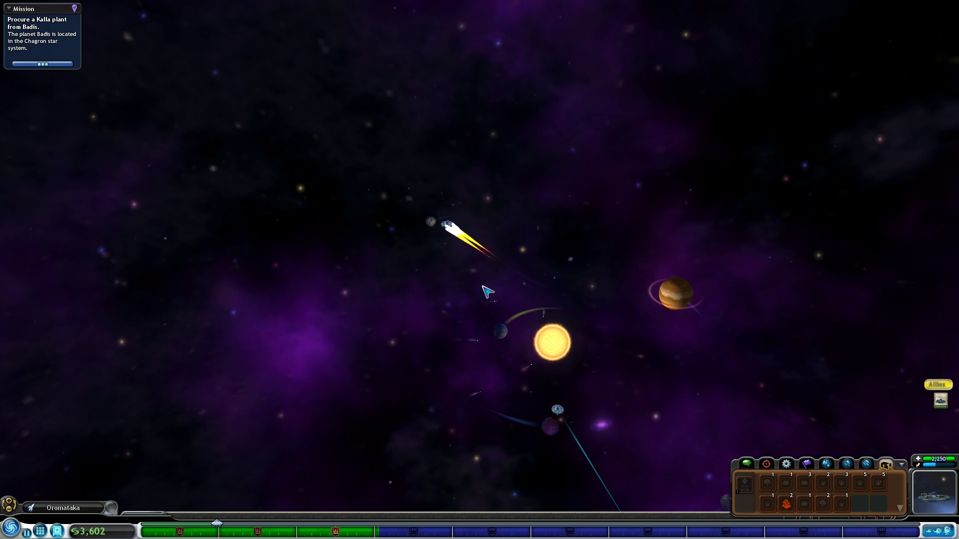
# - Hail the Bordooshio Empire and sell it the Red Spice cargo through Trade
pyautogui.click(150, 463)
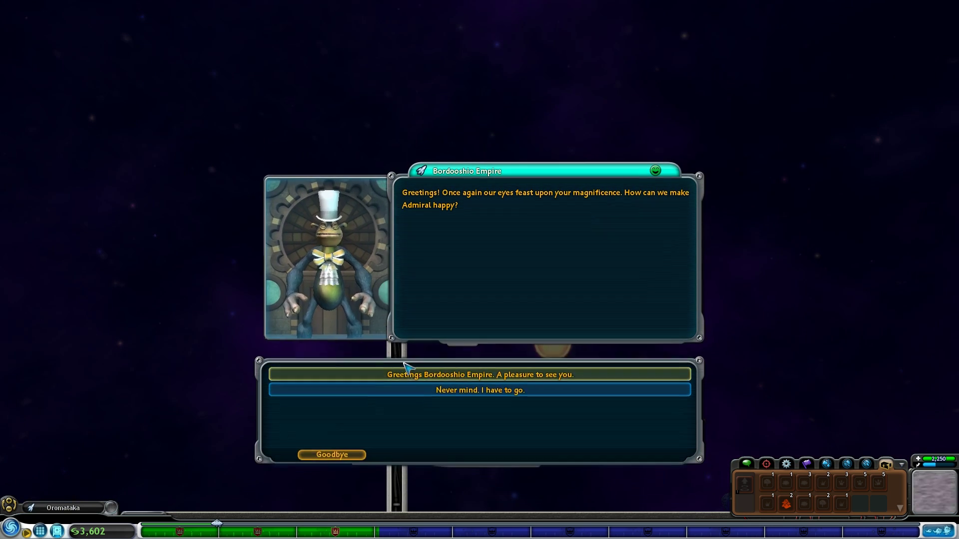
pyautogui.click(374, 373)
pyautogui.click(365, 374)
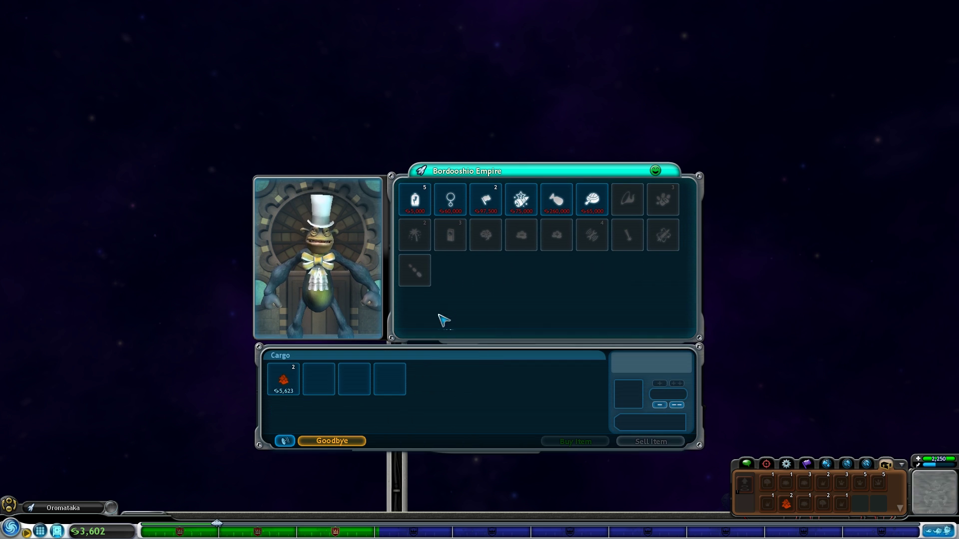
pyautogui.click(290, 395)
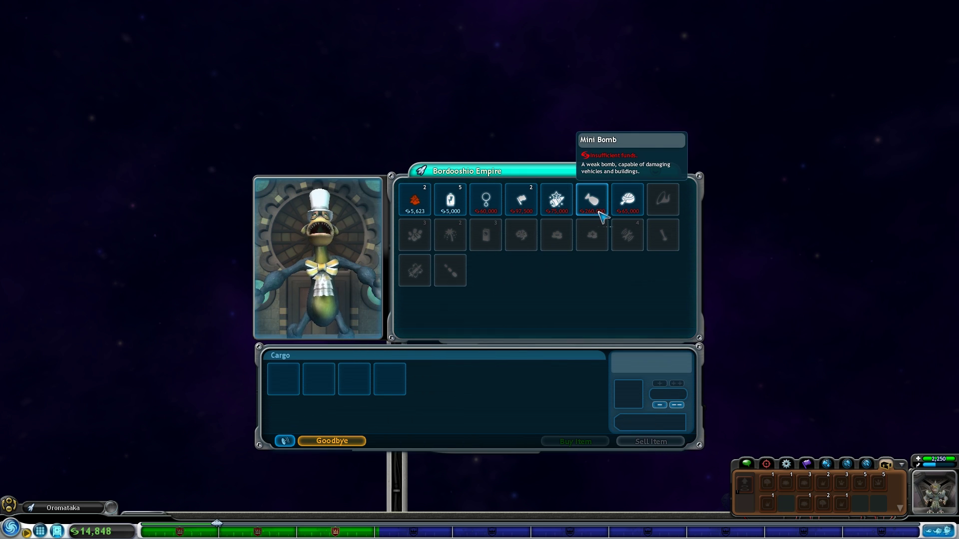
# - Close the trade screen, fly to the Chagron star and descend to planet Badis
pyautogui.click(345, 443)
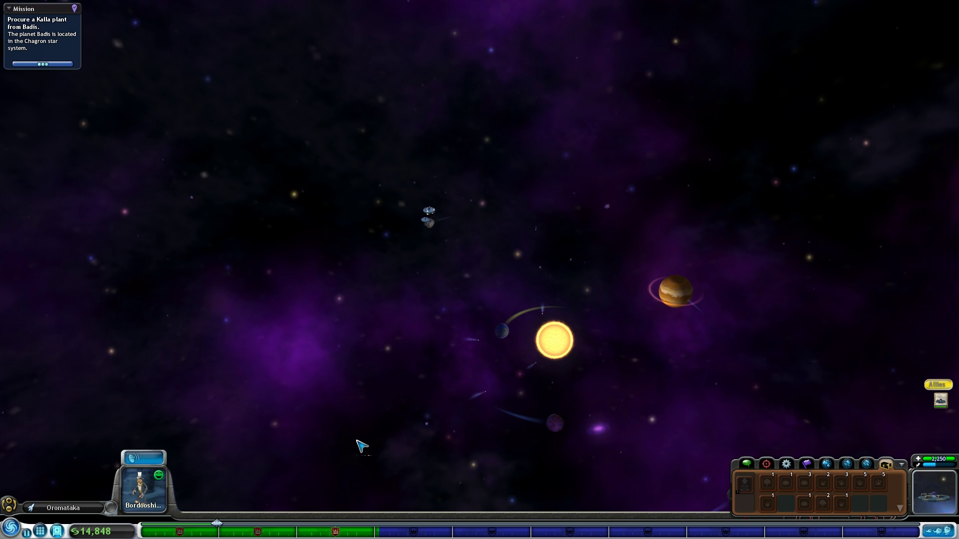
pyautogui.scroll(-5, 428, 426)
pyautogui.scroll(-3, 427, 426)
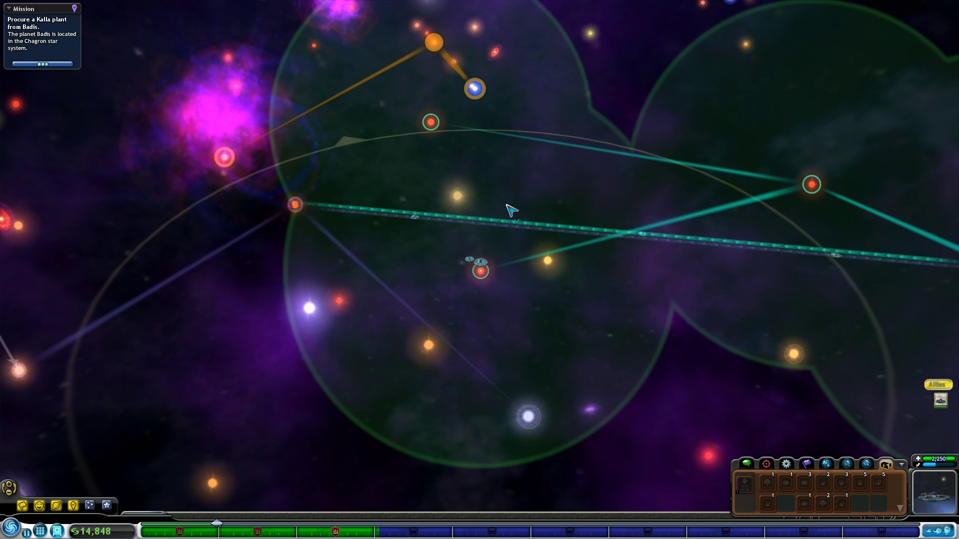
pyautogui.click(309, 307)
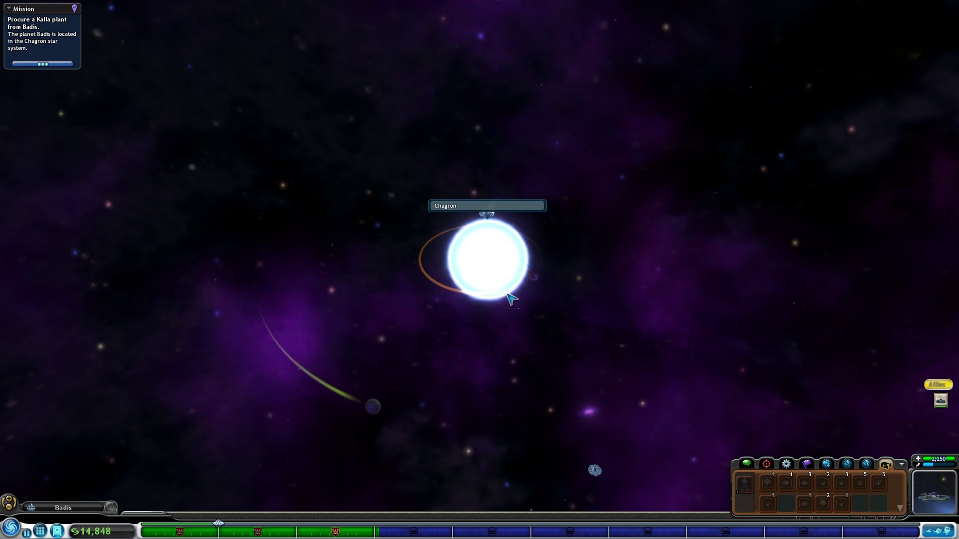
pyautogui.click(438, 339)
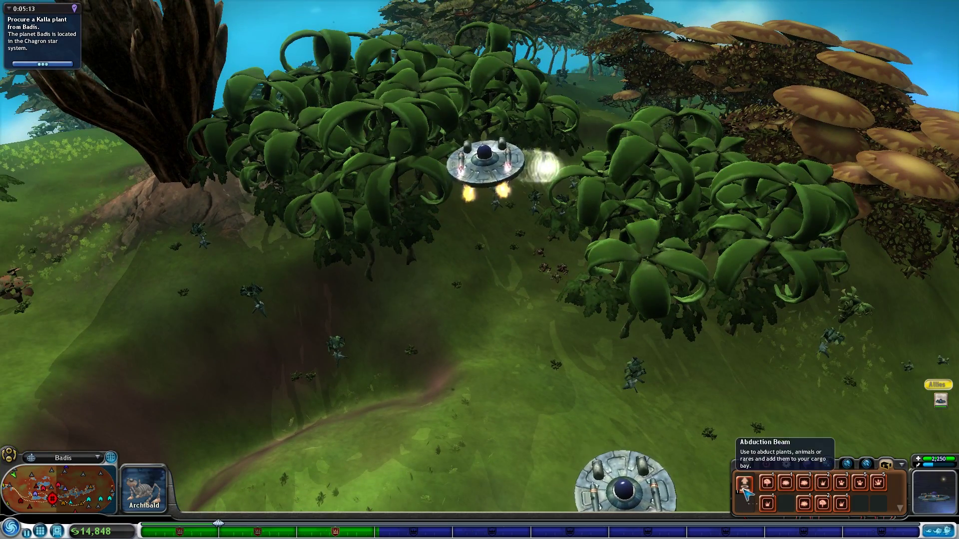
# - Select the Abduction Beam to abduct the Kalla plant on Badis
pyautogui.click(746, 487)
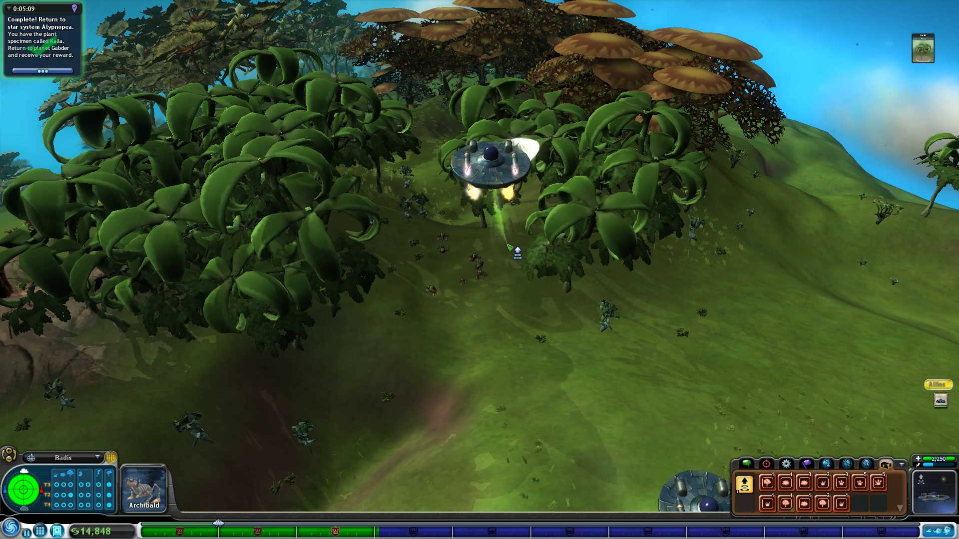
pyautogui.scroll(5, 520, 263)
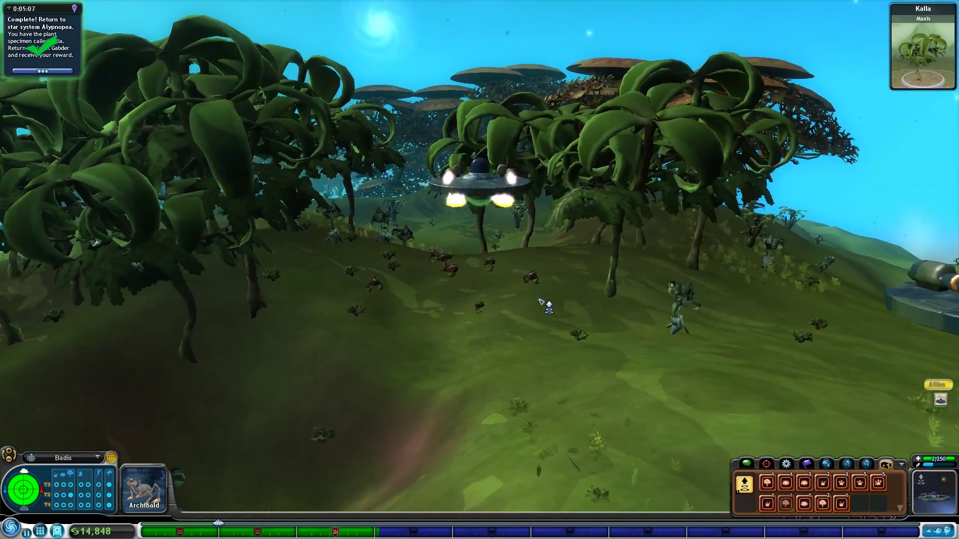
pyautogui.scroll(3, 534, 300)
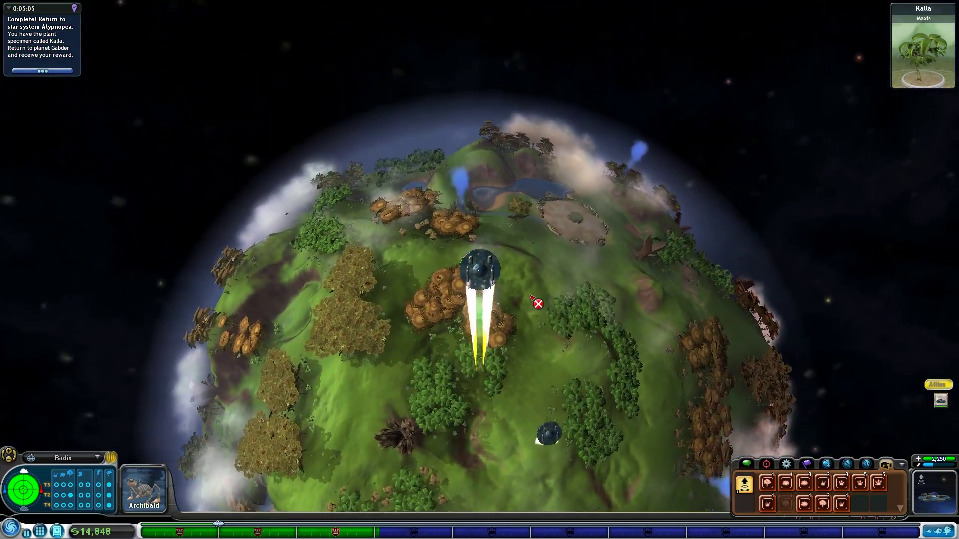
pyautogui.scroll(-5, 538, 302)
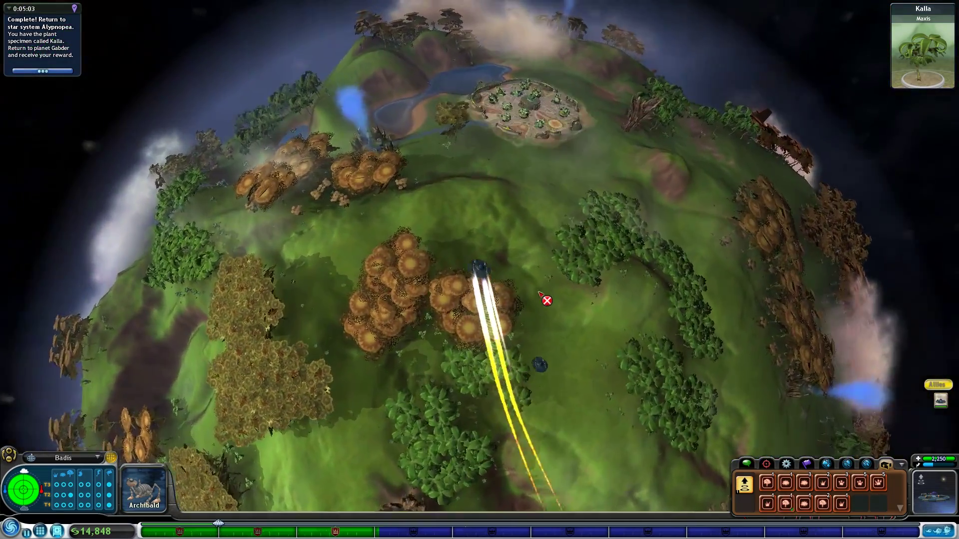
pyautogui.scroll(-3, 555, 289)
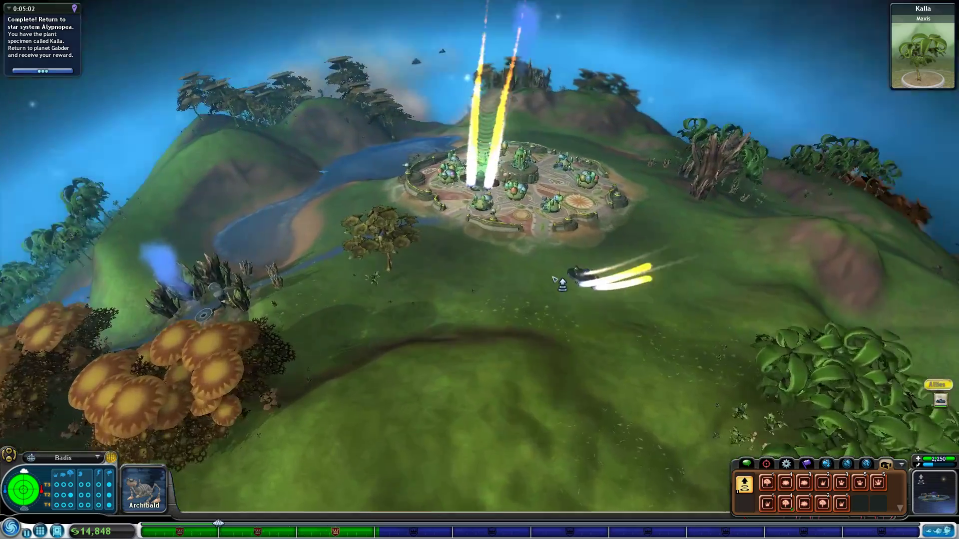
pyautogui.scroll(-3, 559, 281)
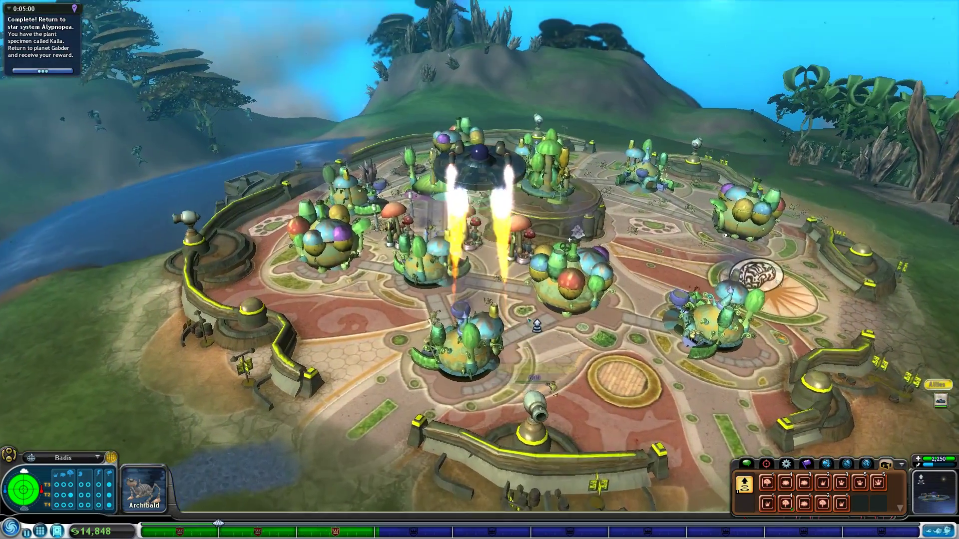
pyautogui.scroll(-2, 510, 313)
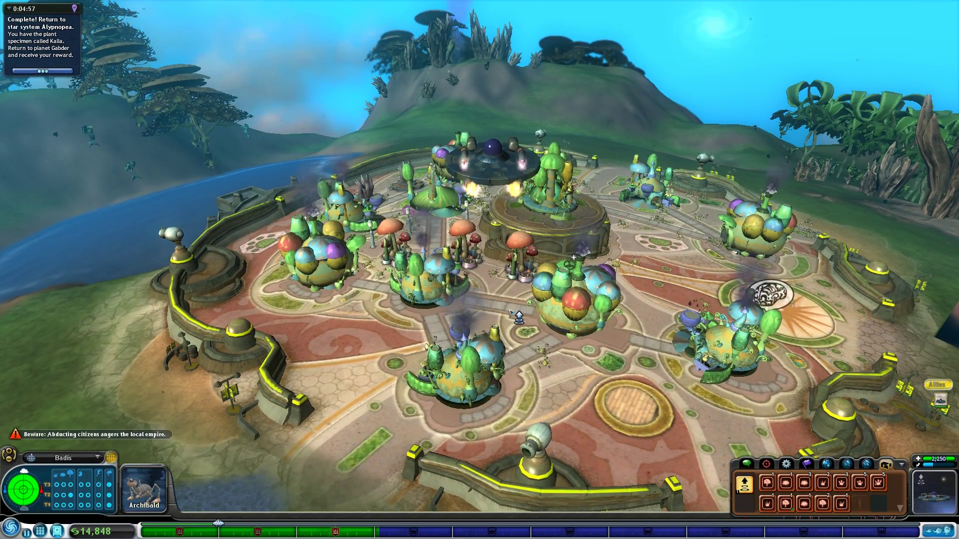
pyautogui.scroll(5, 517, 320)
pyautogui.scroll(3, 524, 323)
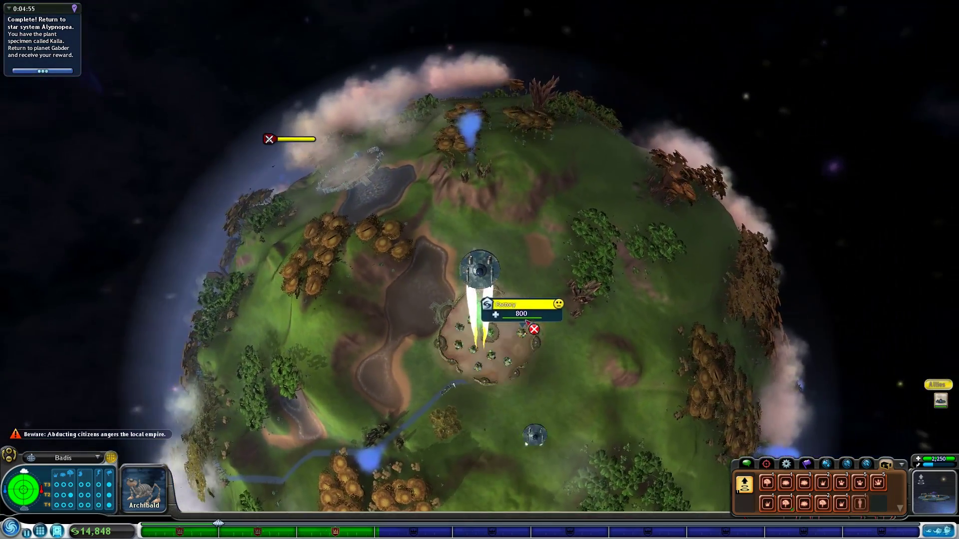
pyautogui.scroll(4, 527, 324)
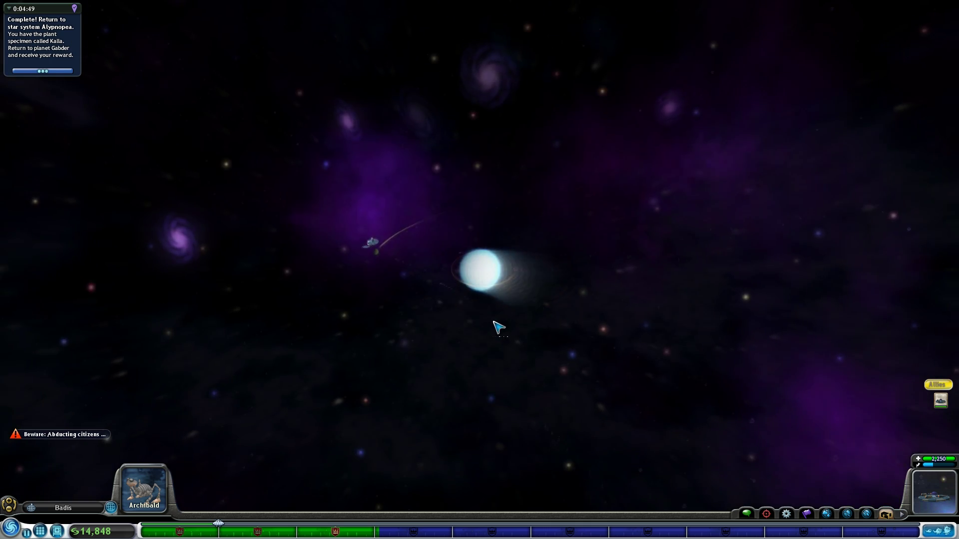
pyautogui.scroll(-5, 498, 327)
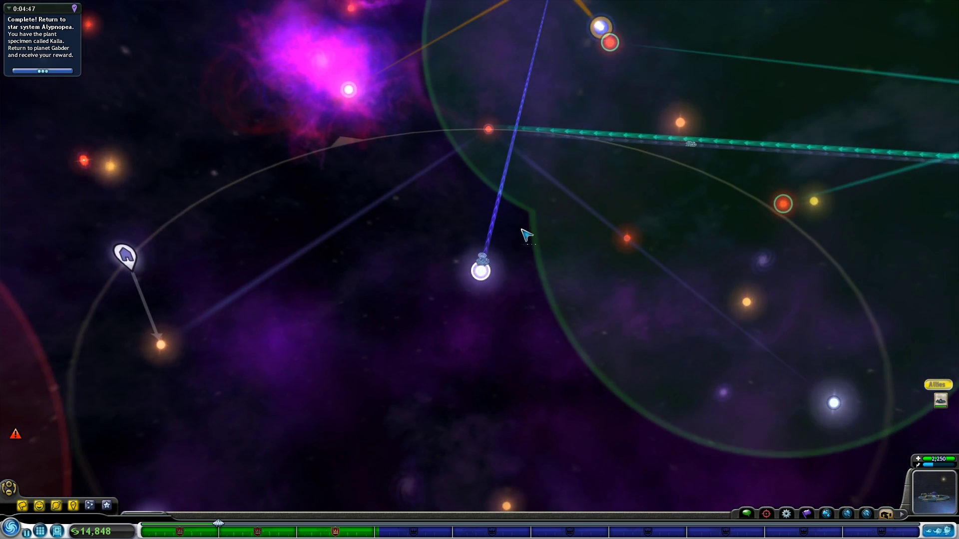
pyautogui.scroll(-3, 523, 232)
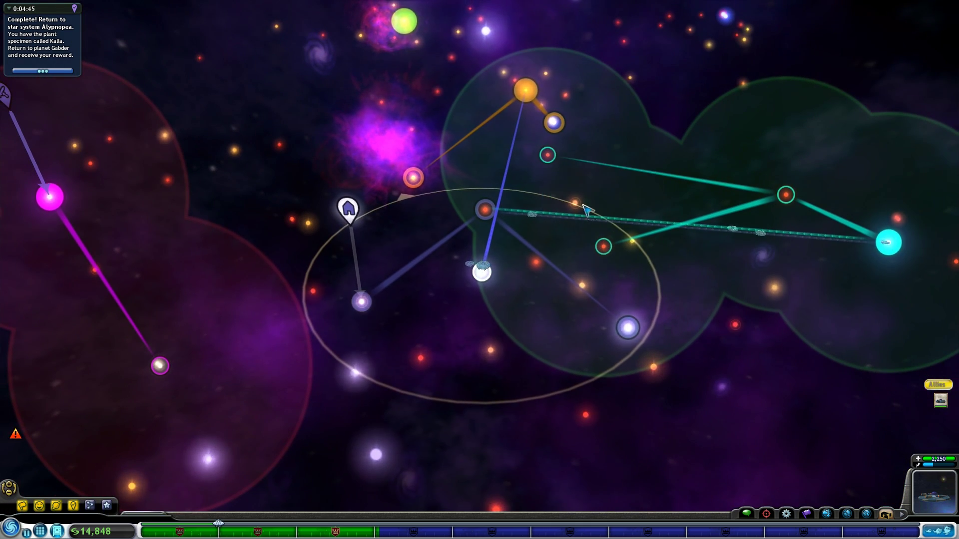
pyautogui.scroll(-2, 559, 120)
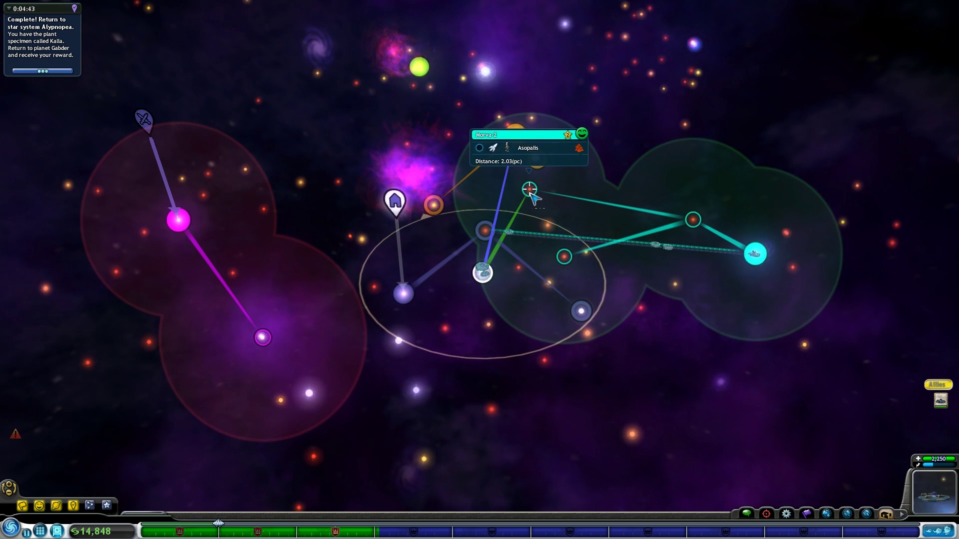
pyautogui.scroll(1, 517, 134)
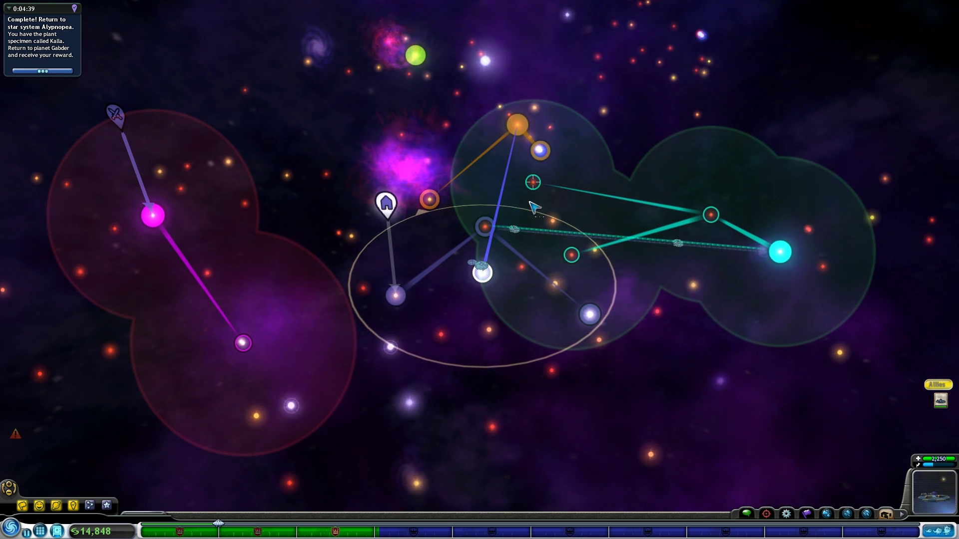
pyautogui.scroll(1, 517, 172)
# - Fly to Alypnopea, hail the Ashonas Empire to claim the Kalla reward, and say goodbye
pyautogui.click(502, 149)
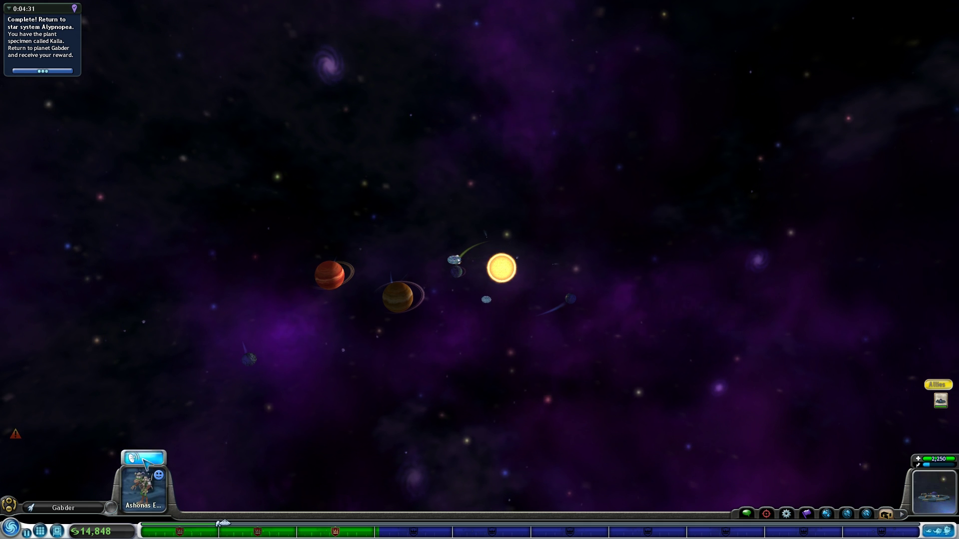
pyautogui.click(524, 362)
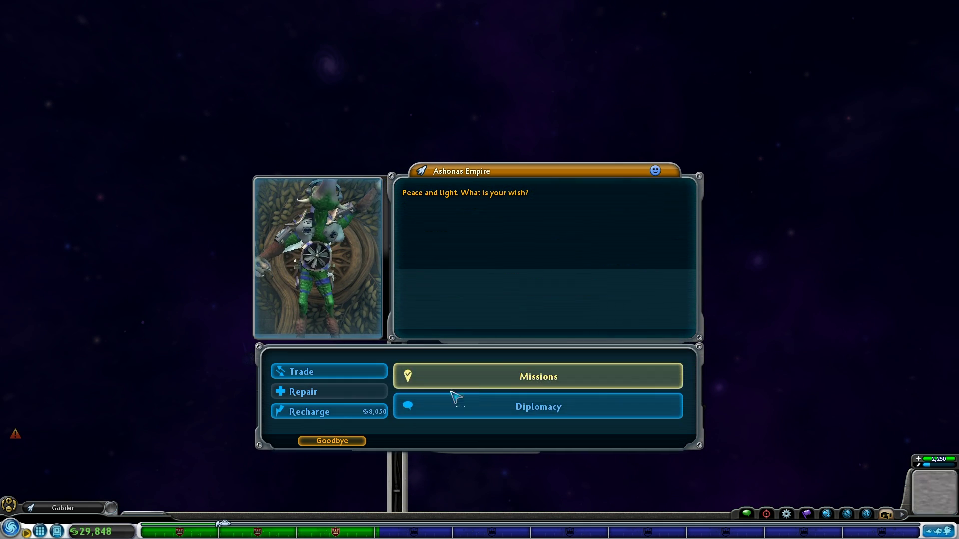
pyautogui.click(337, 379)
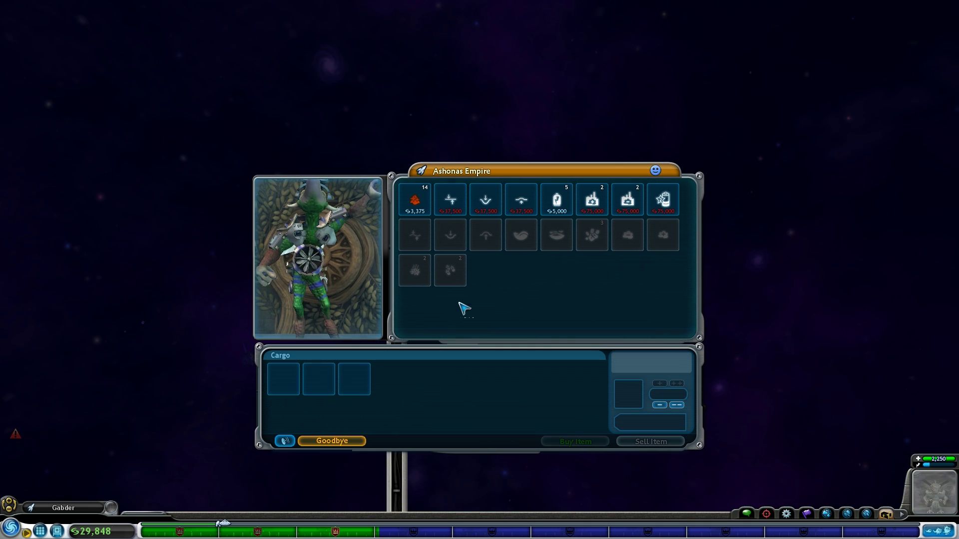
pyautogui.click(322, 444)
pyautogui.scroll(-5, 522, 302)
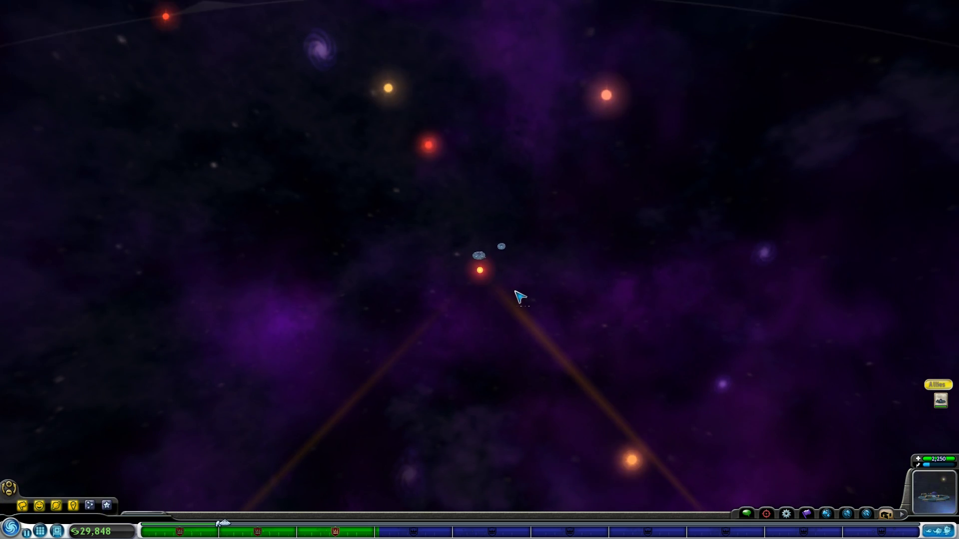
pyautogui.scroll(-3, 519, 297)
pyautogui.scroll(-3, 507, 306)
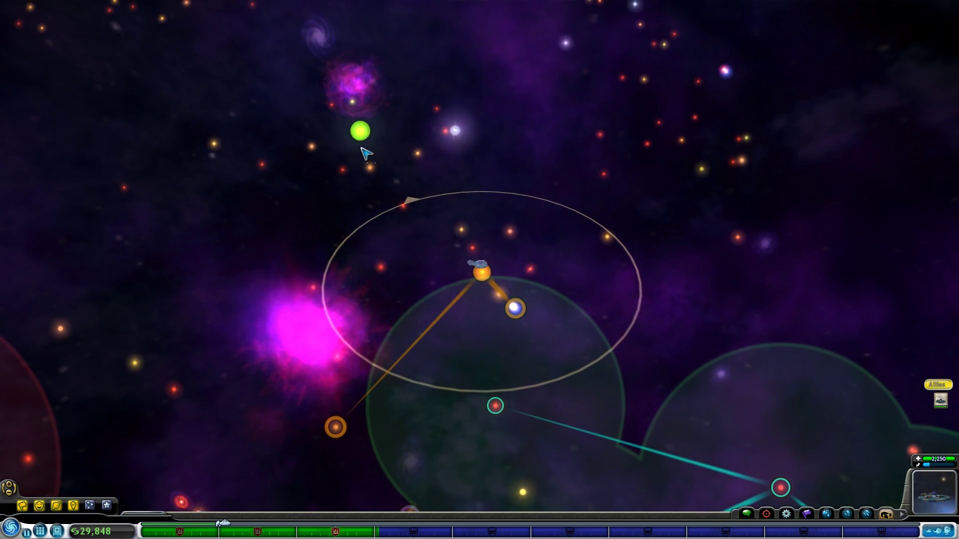
pyautogui.moveTo(361, 131)
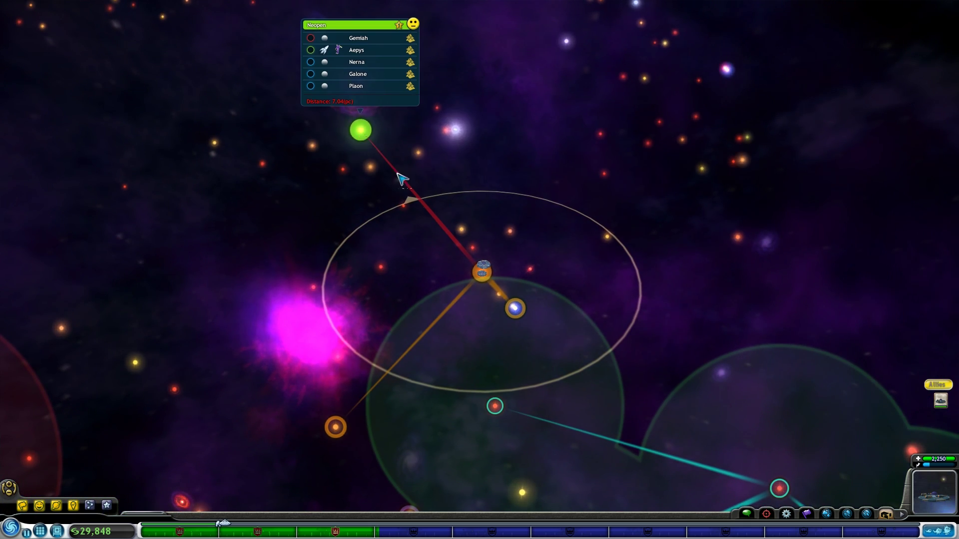
pyautogui.scroll(-2, 457, 285)
pyautogui.scroll(-1, 480, 382)
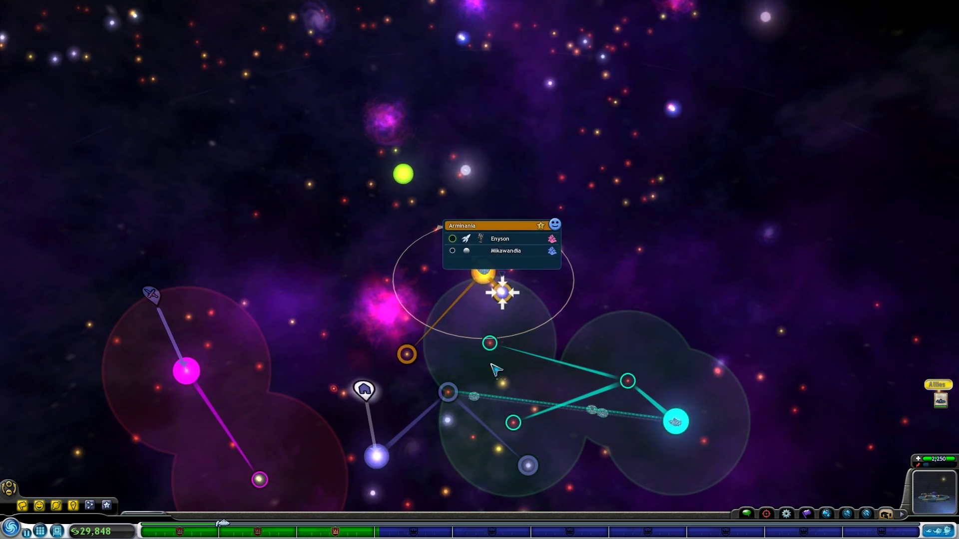
pyautogui.scroll(-1, 487, 307)
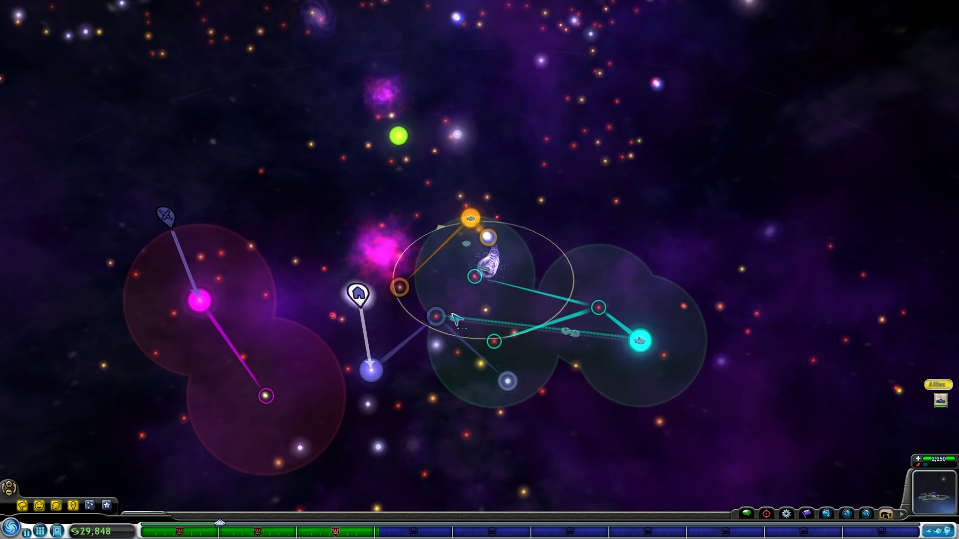
pyautogui.scroll(3, 479, 315)
pyautogui.scroll(5, 513, 323)
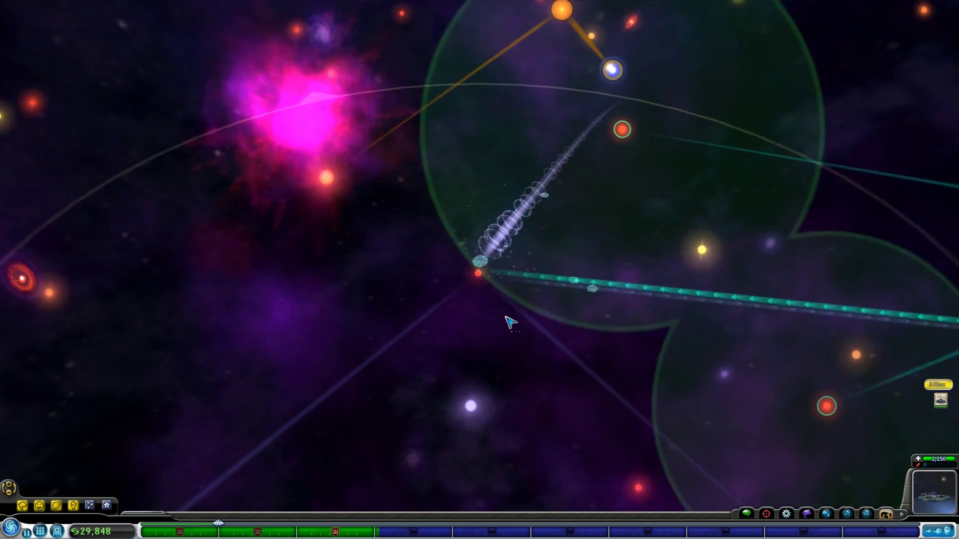
pyautogui.scroll(3, 499, 299)
pyautogui.scroll(2, 486, 287)
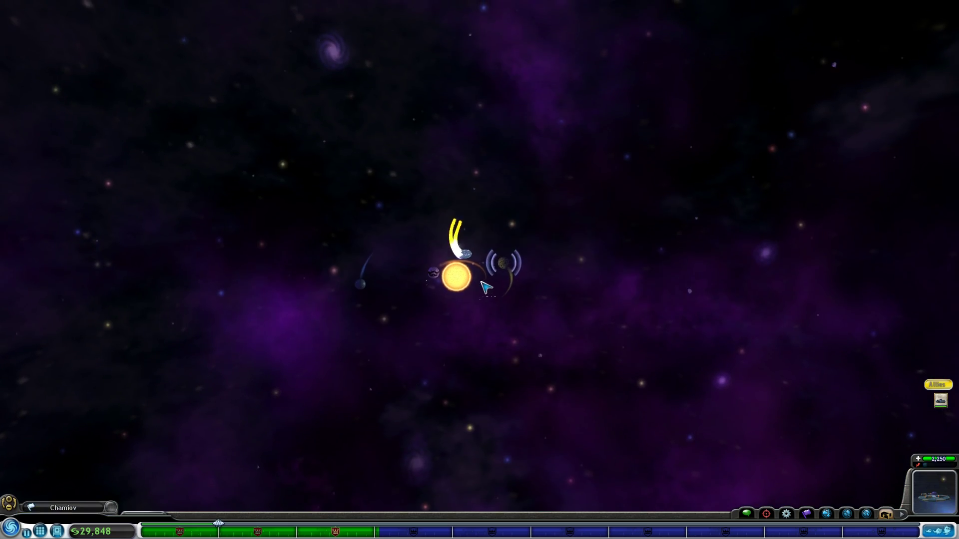
# - Collect spice from Chamiov, then fly star by star via red star Centes toward Oromataka
pyautogui.click(499, 266)
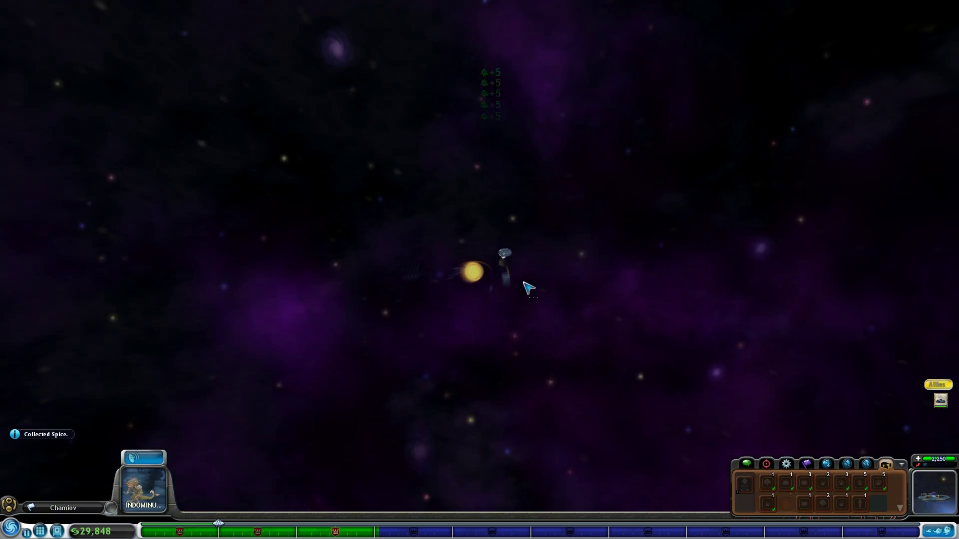
pyautogui.scroll(-3, 510, 296)
pyautogui.scroll(-2, 428, 326)
pyautogui.scroll(-2, 337, 370)
pyautogui.scroll(-2, 262, 431)
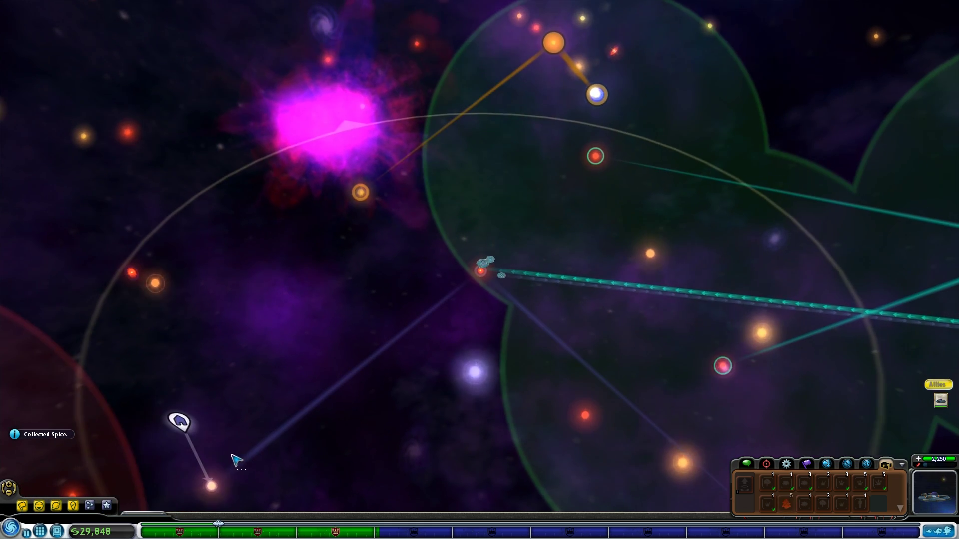
pyautogui.click(212, 483)
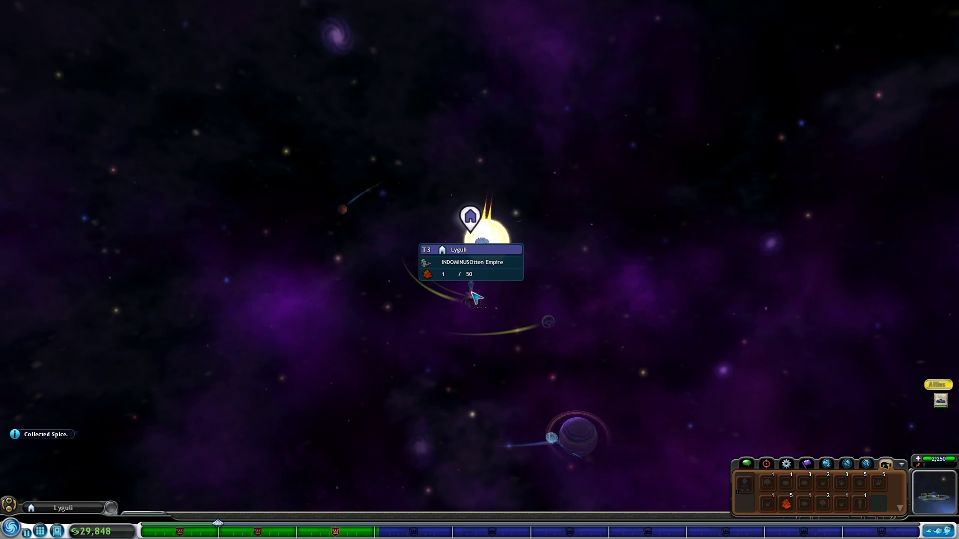
pyautogui.scroll(-2, 583, 322)
pyautogui.scroll(-2, 577, 316)
pyautogui.scroll(-2, 577, 315)
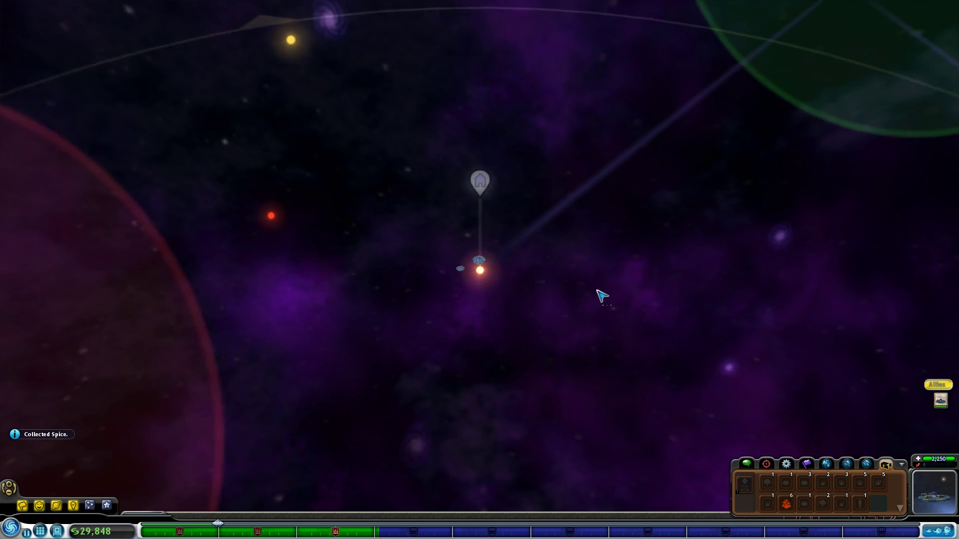
pyautogui.scroll(-2, 606, 292)
pyautogui.scroll(-1, 621, 262)
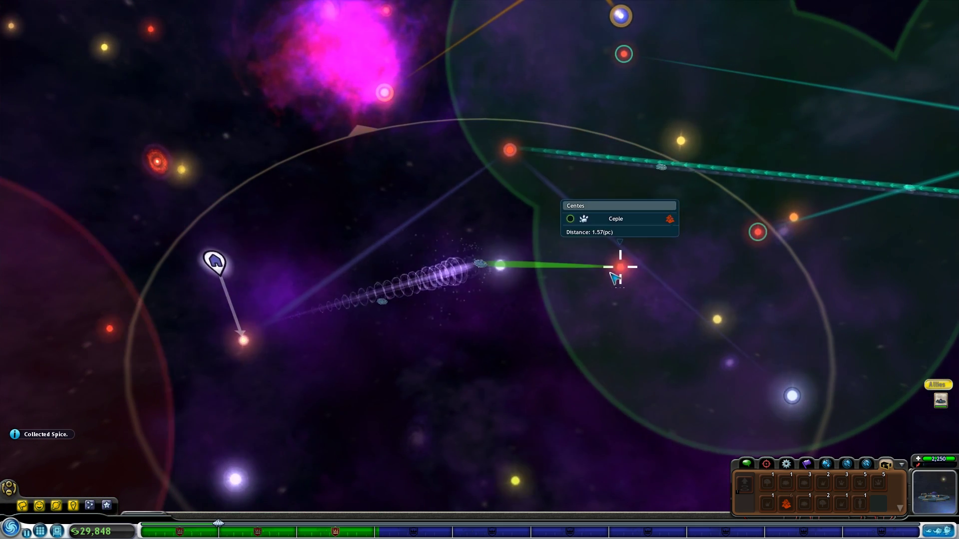
pyautogui.click(743, 236)
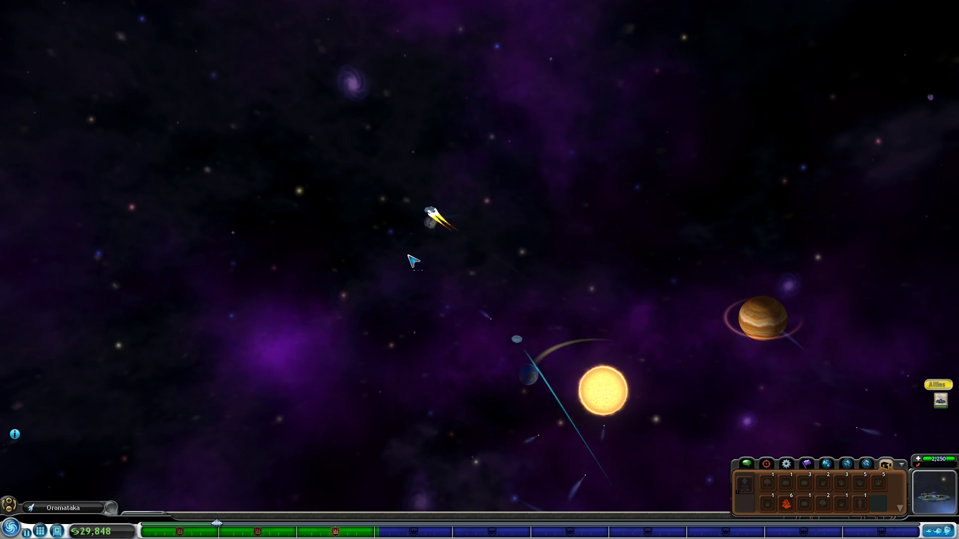
# - Hail the Bordooshio Empire at Oromataka, sell the Red Spice, and say goodbye
pyautogui.click(154, 458)
pyautogui.click(377, 364)
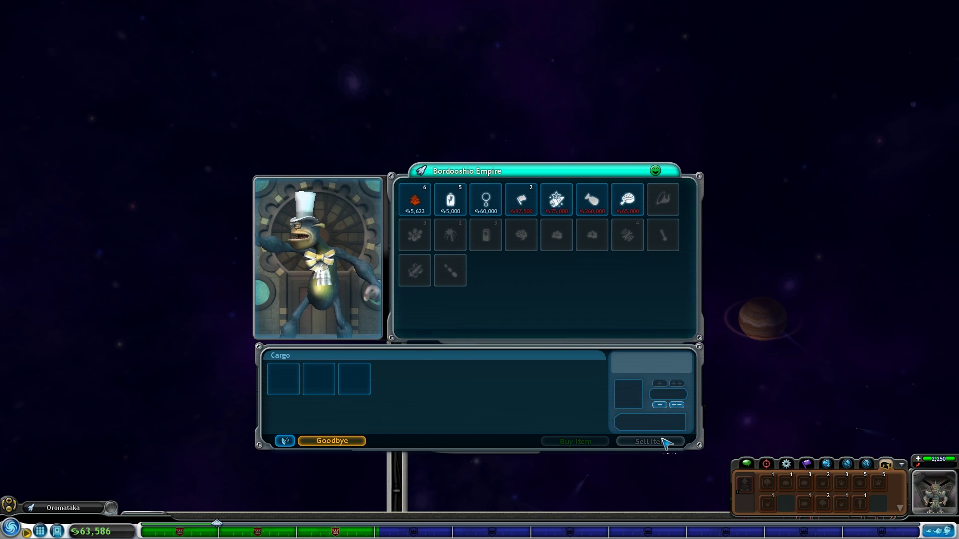
pyautogui.click(332, 441)
pyautogui.scroll(-2, 529, 320)
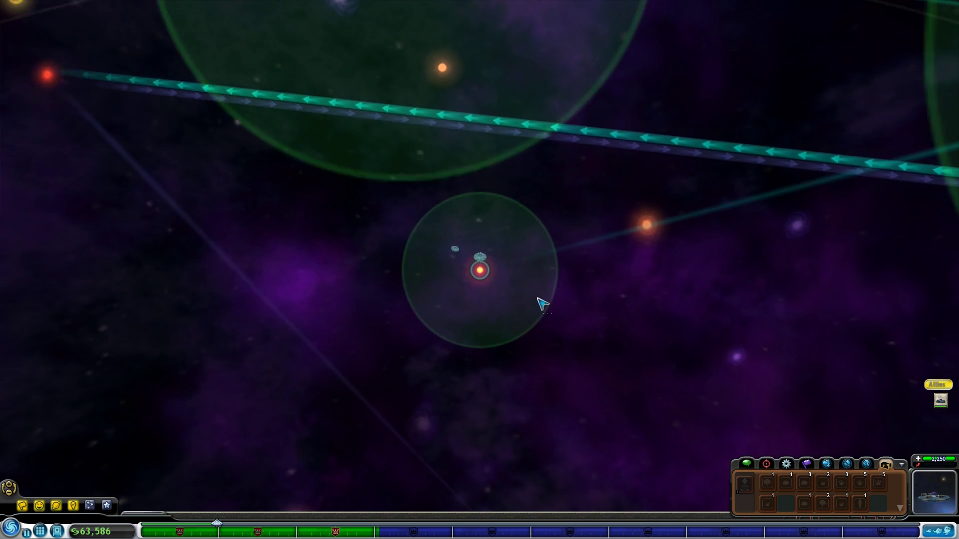
pyautogui.scroll(-2, 533, 311)
pyautogui.scroll(-2, 538, 300)
pyautogui.scroll(-2, 543, 290)
pyautogui.scroll(-2, 545, 287)
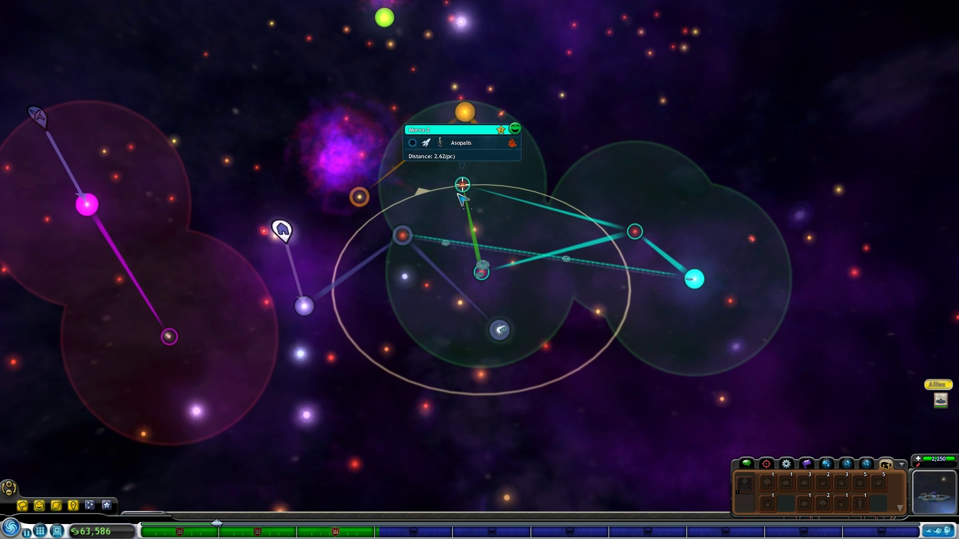
pyautogui.scroll(-2, 487, 327)
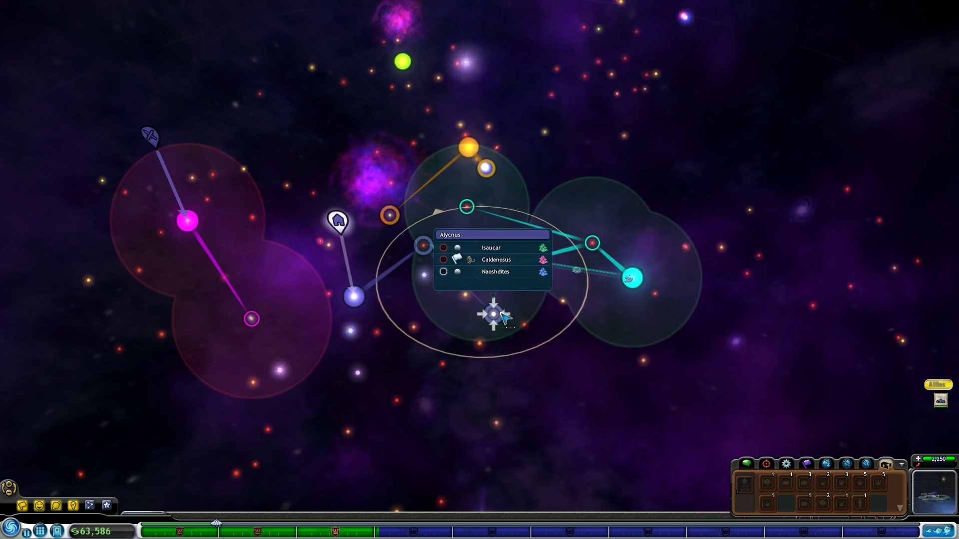
pyautogui.scroll(1, 510, 319)
pyautogui.scroll(2, 525, 313)
pyautogui.scroll(2, 502, 311)
pyautogui.scroll(3, 502, 311)
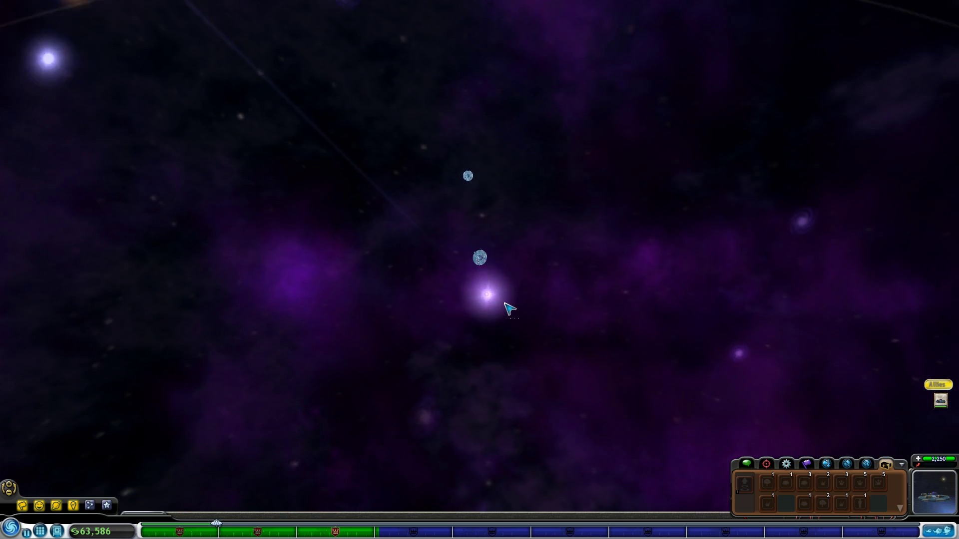
pyautogui.scroll(2, 508, 308)
pyautogui.scroll(2, 510, 311)
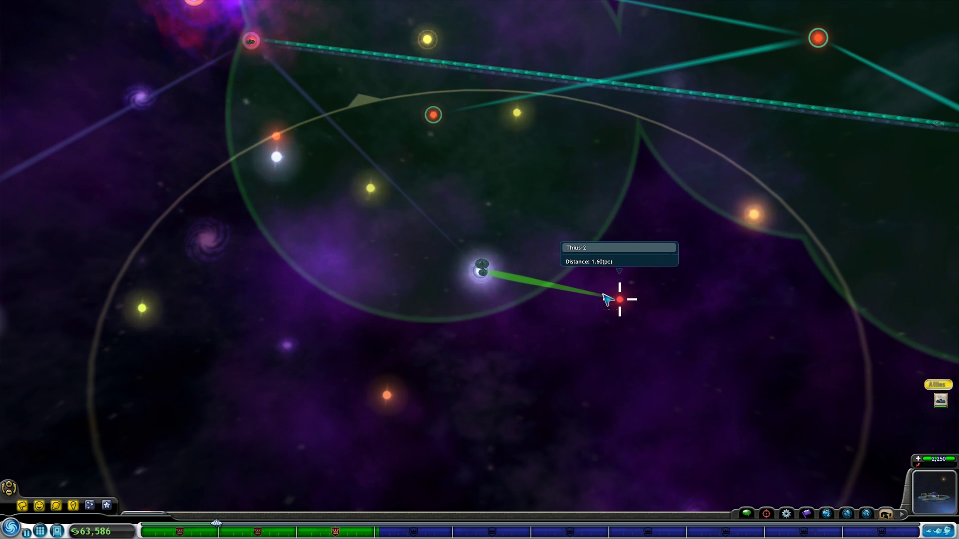
pyautogui.scroll(-3, 607, 298)
# - Fly the ship to the Thius-2 star from the galaxy map
pyautogui.click(562, 287)
pyautogui.scroll(3, 567, 298)
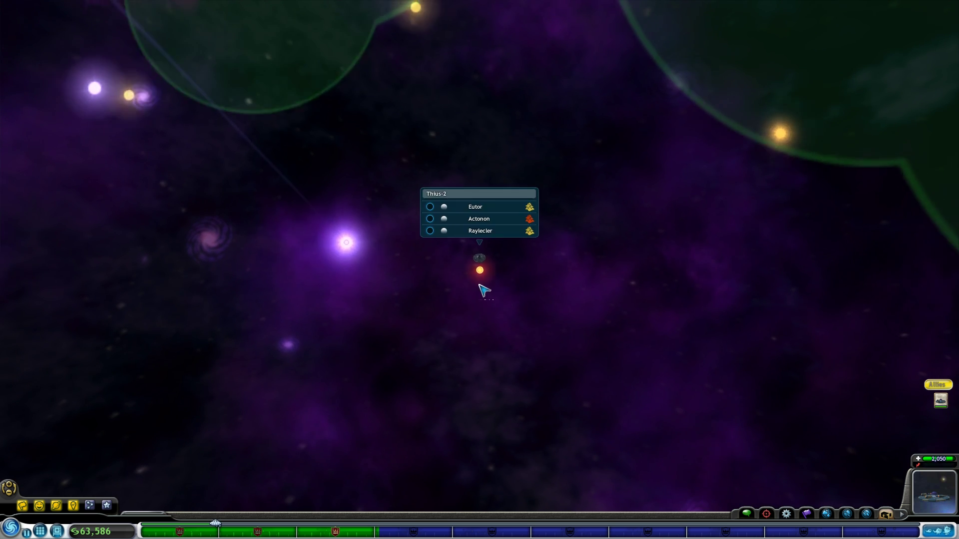
pyautogui.scroll(-5, 479, 293)
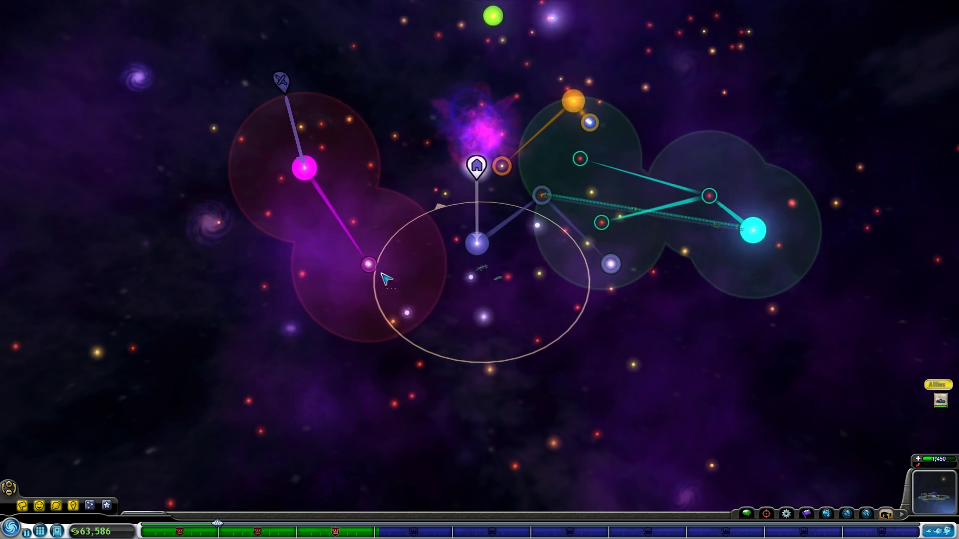
pyautogui.scroll(3, 385, 279)
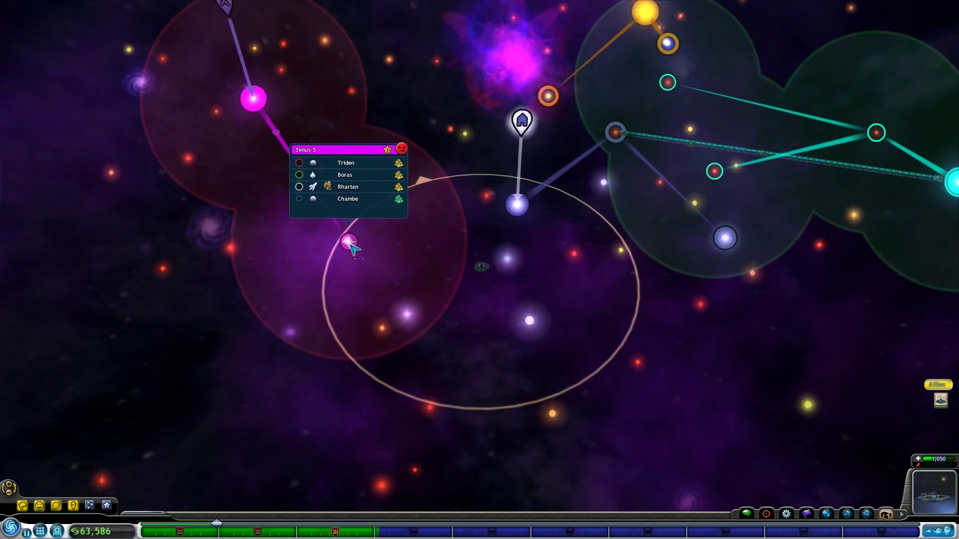
pyautogui.scroll(5, 479, 295)
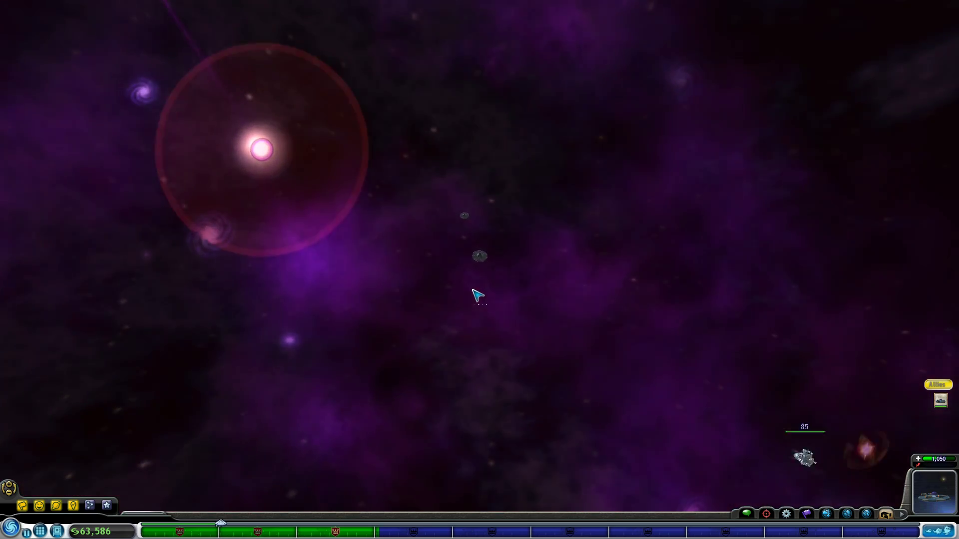
pyautogui.scroll(3, 477, 297)
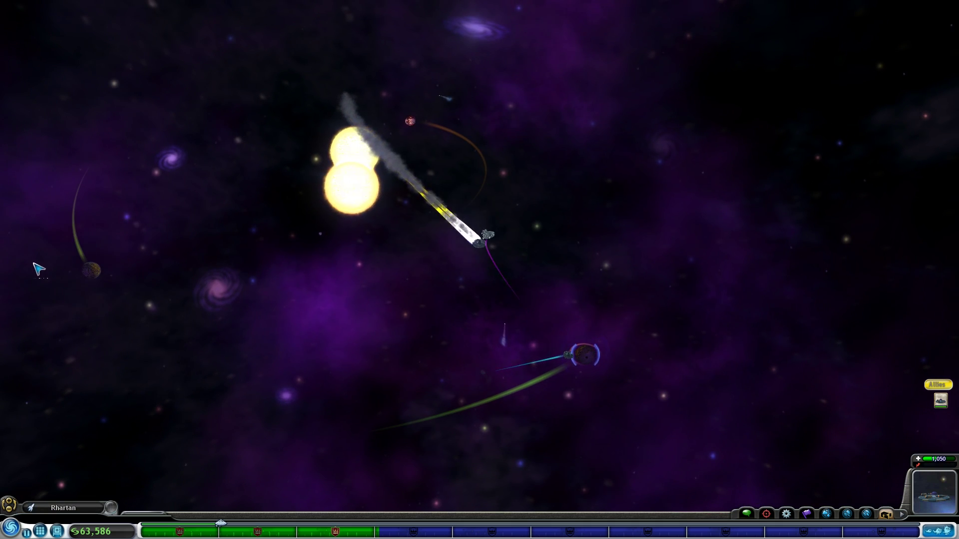
# - Descend to planet Rhartan and fire weapons at the Quabert Empire city
pyautogui.doubleClick(606, 370)
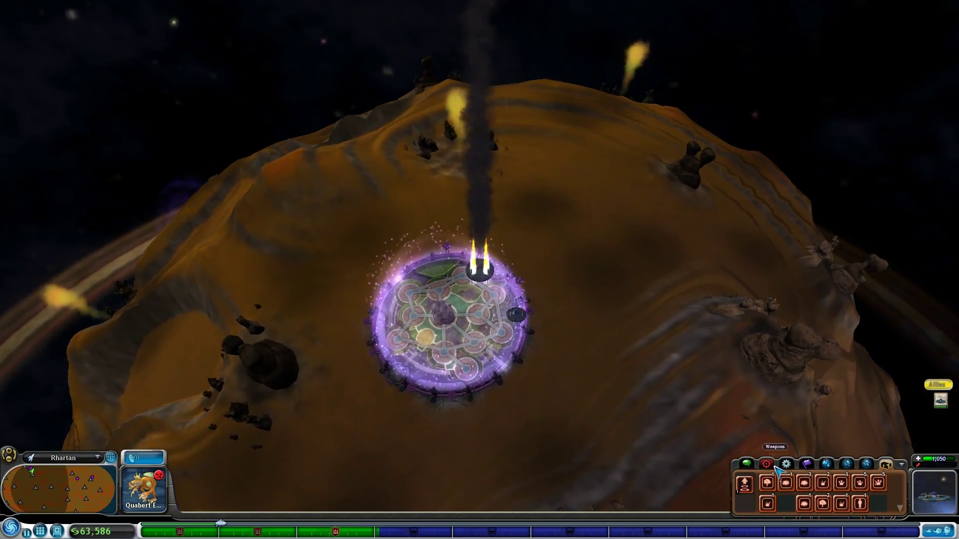
pyautogui.click(772, 465)
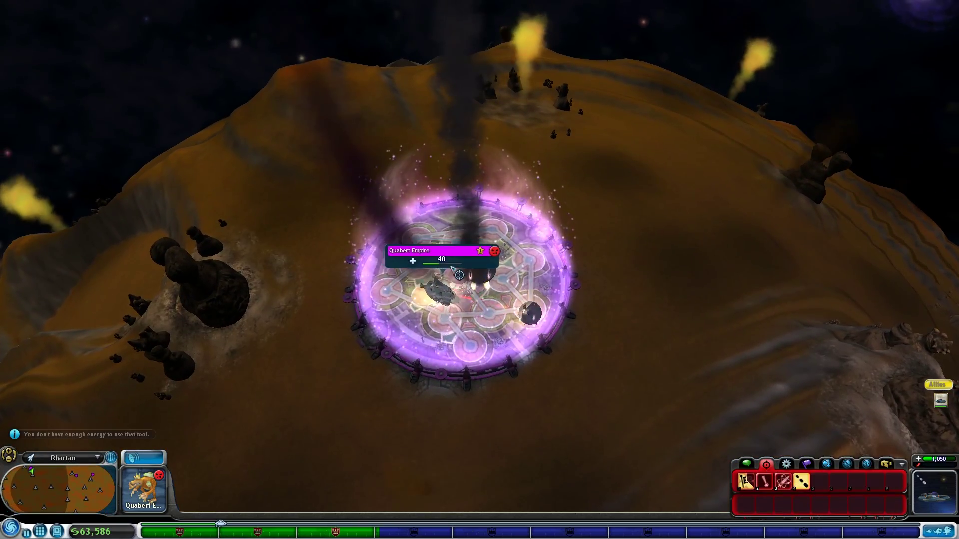
pyautogui.click(478, 307)
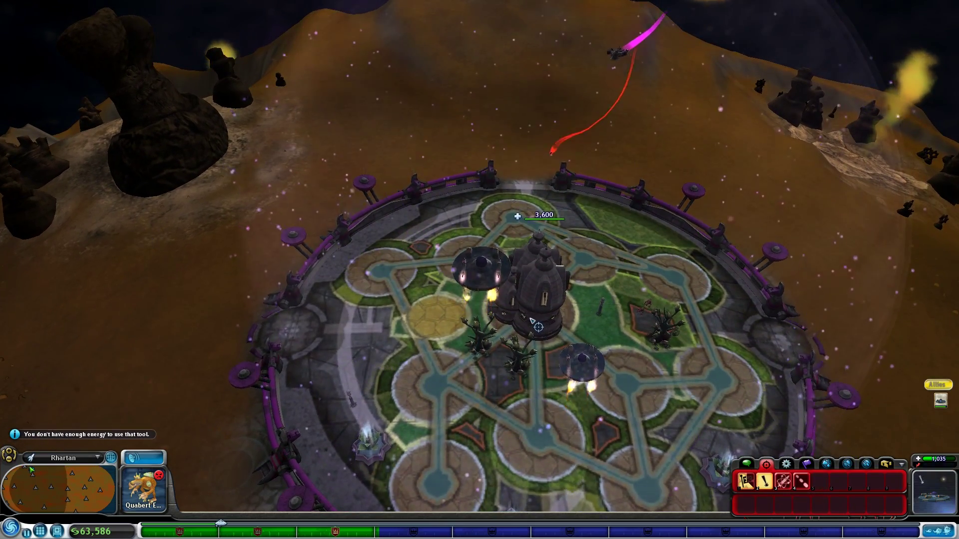
pyautogui.scroll(-5, 528, 298)
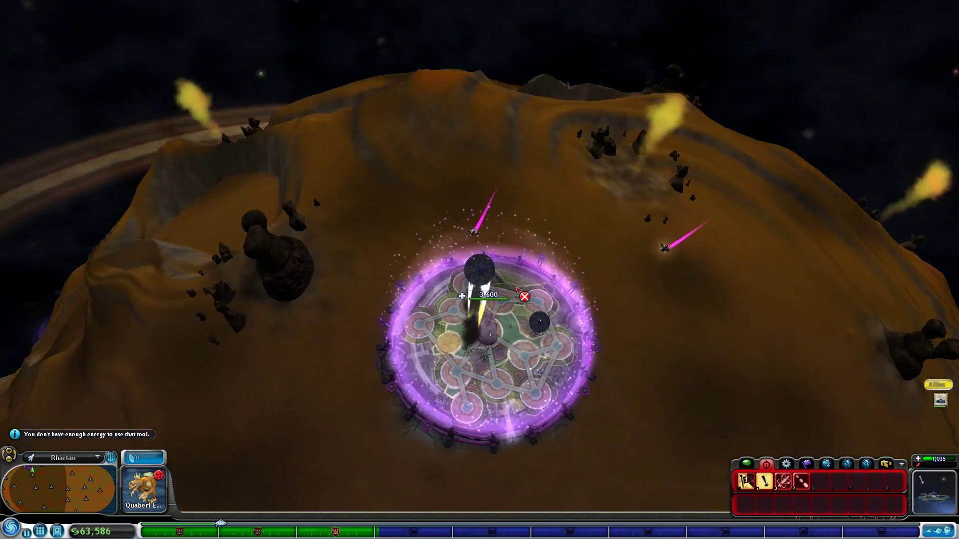
pyautogui.scroll(-5, 517, 288)
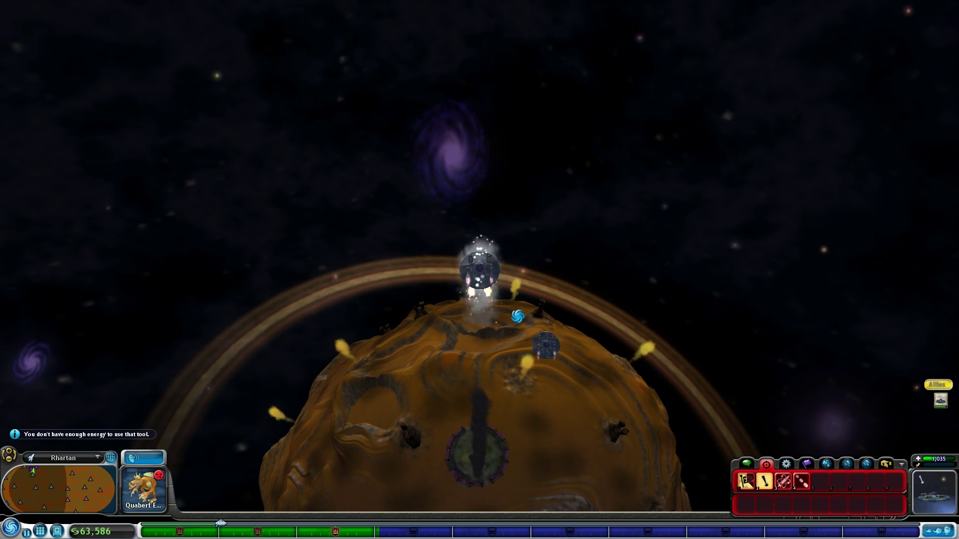
pyautogui.scroll(-5, 517, 316)
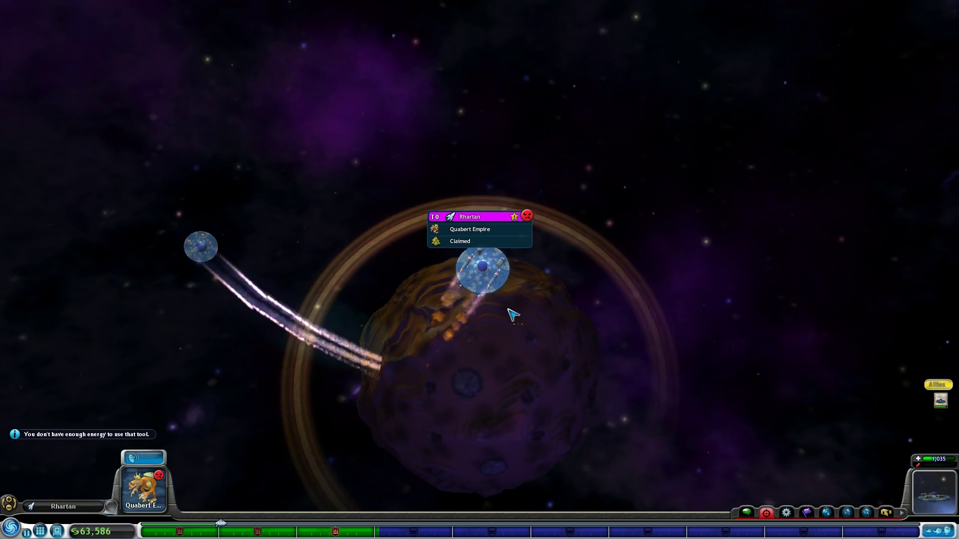
pyautogui.scroll(-3, 439, 305)
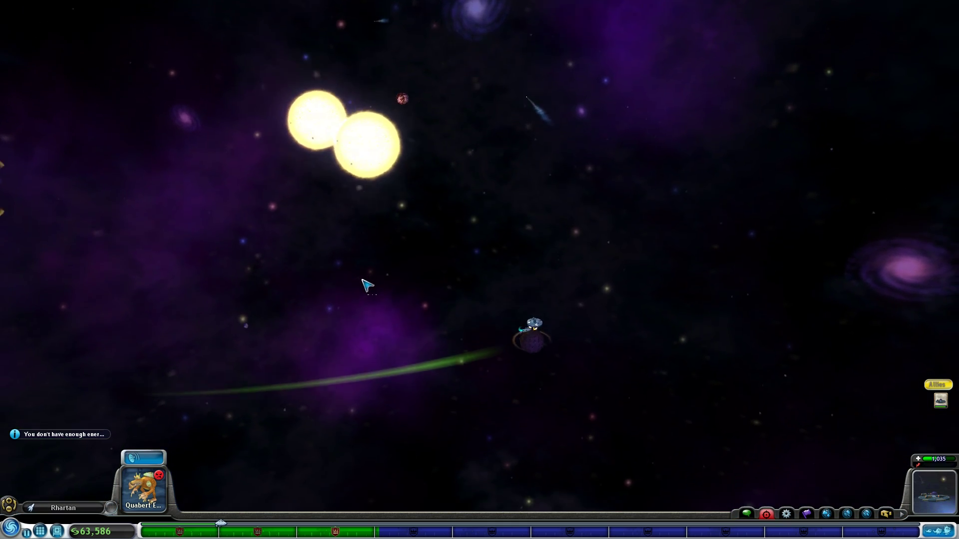
pyautogui.scroll(-2, 364, 284)
pyautogui.scroll(-2, 434, 302)
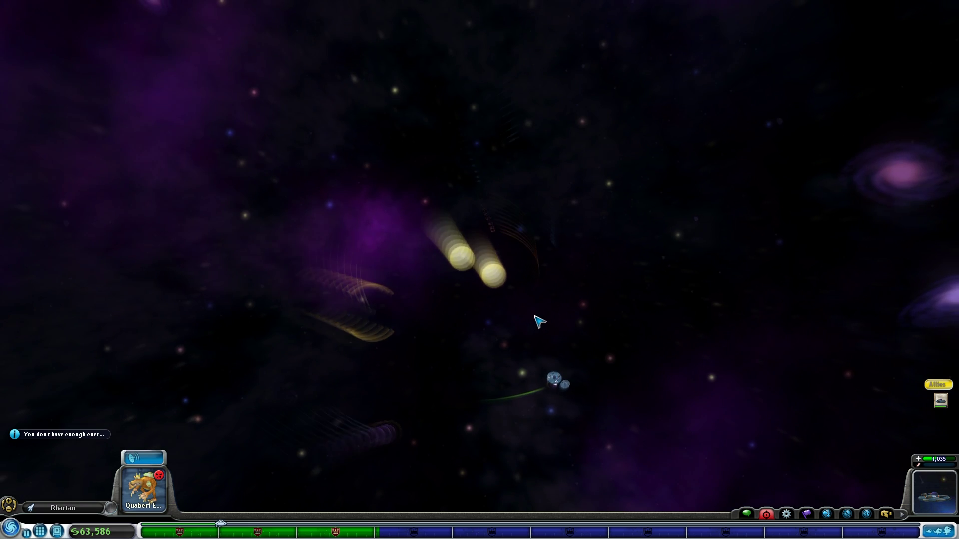
pyautogui.scroll(-2, 570, 330)
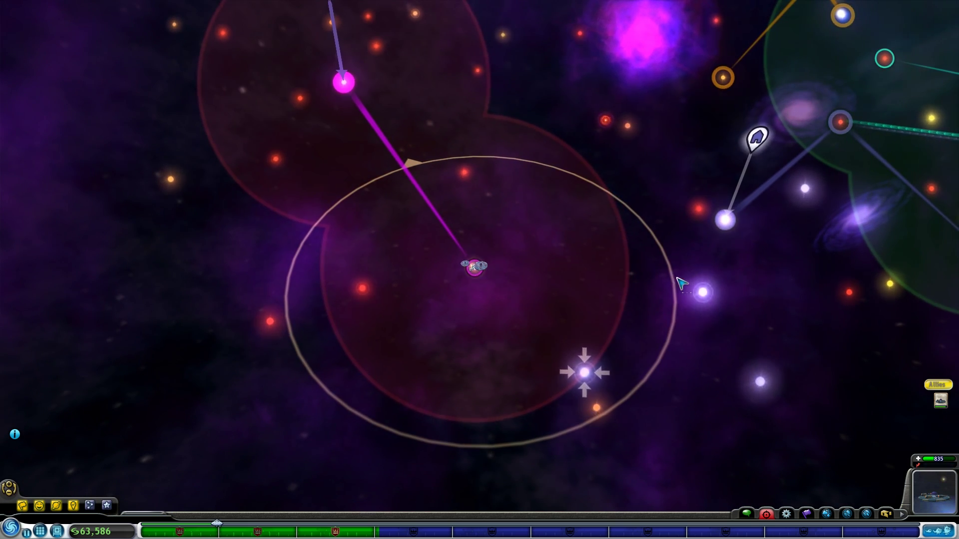
# - Fly to Lyguli, get a free repair from the home empire, then head toward the left star
pyautogui.moveTo(702, 293)
pyautogui.click(681, 279)
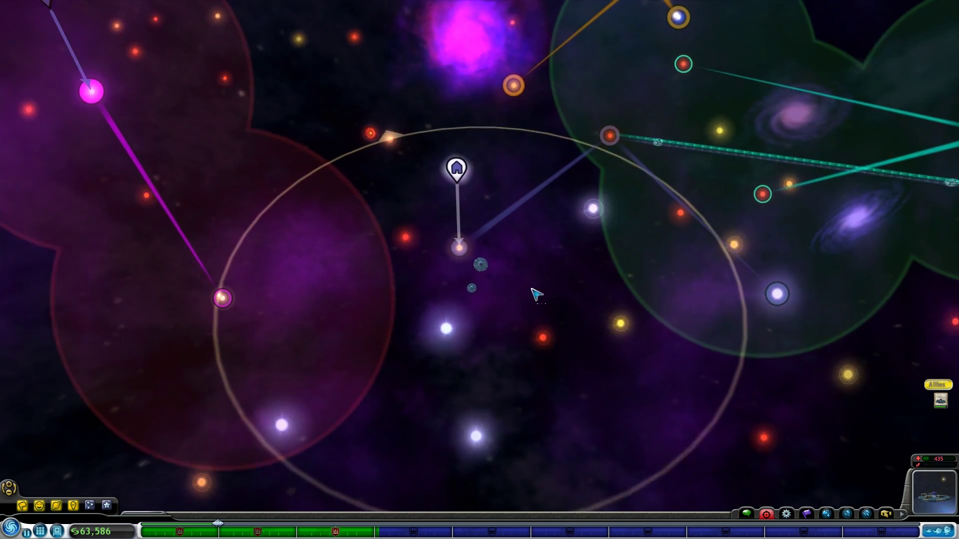
pyautogui.scroll(5, 476, 300)
pyautogui.scroll(2, 465, 342)
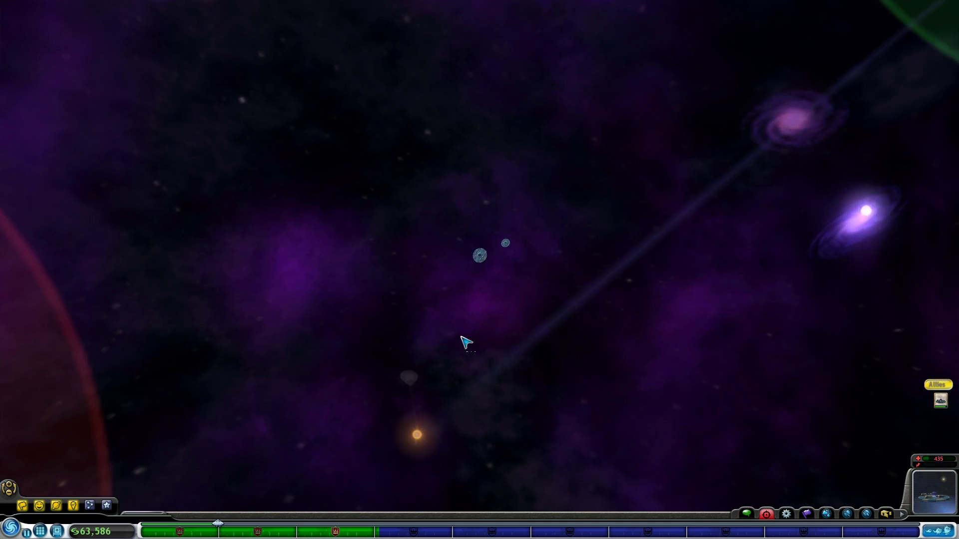
pyautogui.scroll(3, 462, 341)
pyautogui.scroll(2, 462, 339)
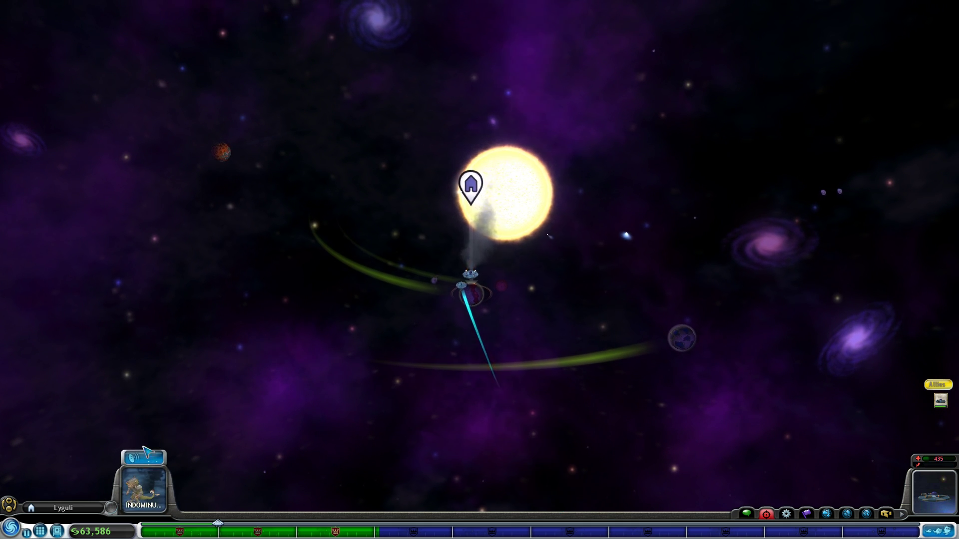
pyautogui.click(144, 456)
pyautogui.click(422, 365)
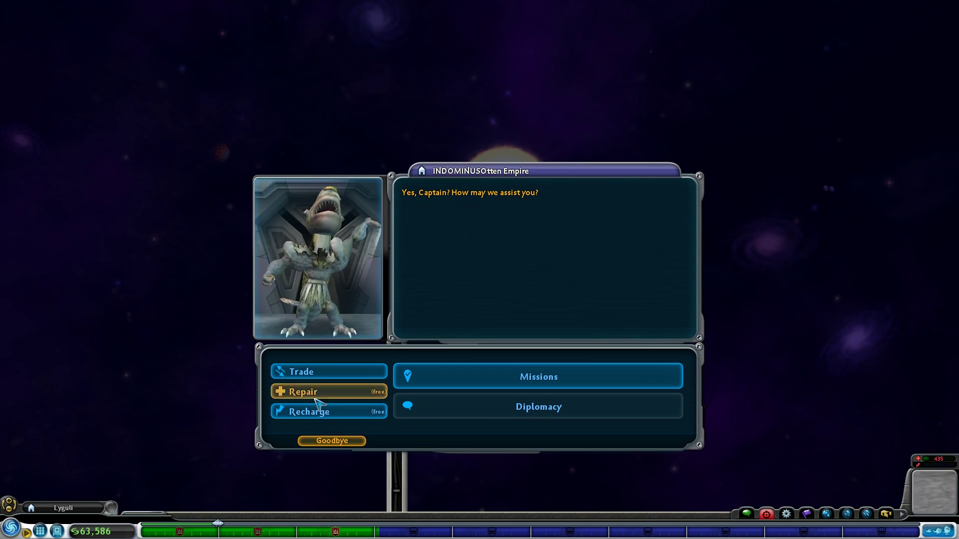
pyautogui.click(383, 375)
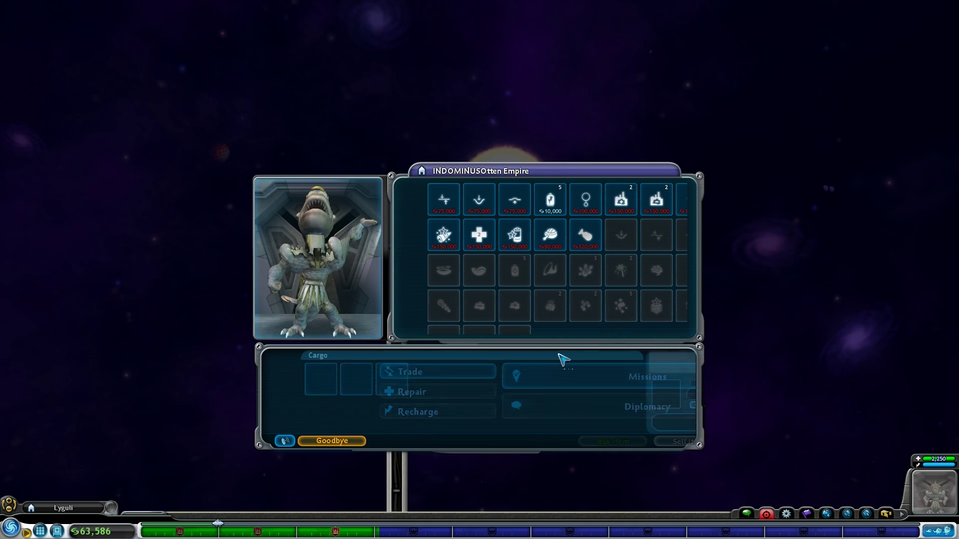
pyautogui.click(348, 442)
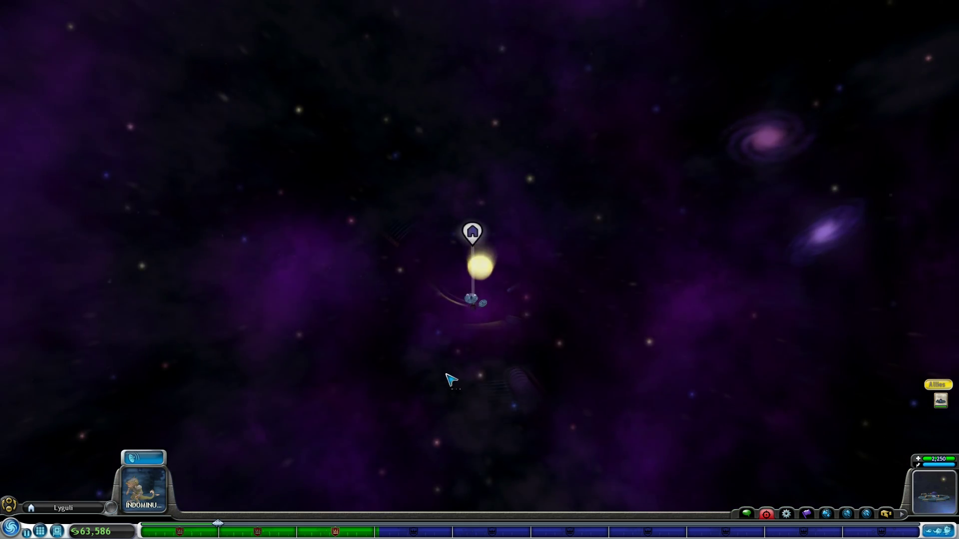
pyautogui.scroll(-5, 449, 380)
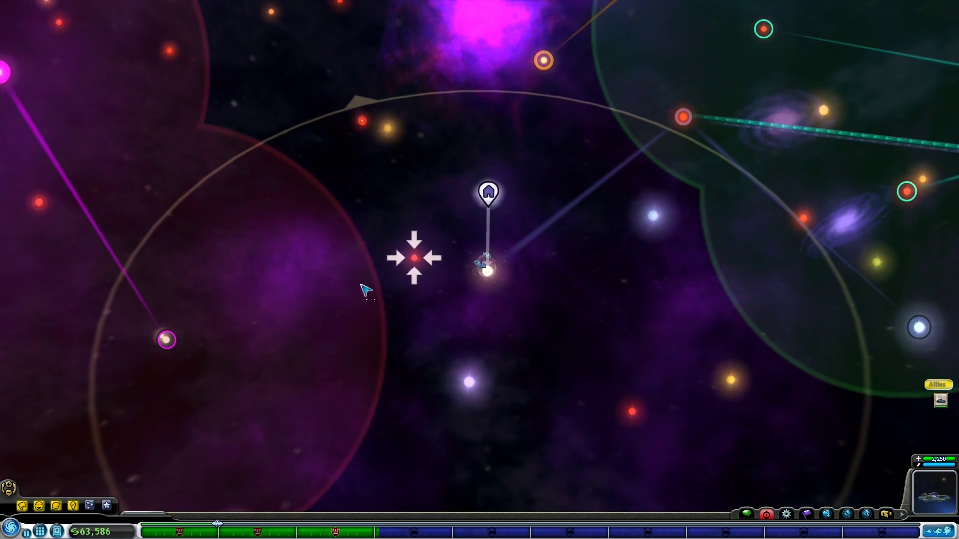
pyautogui.click(230, 338)
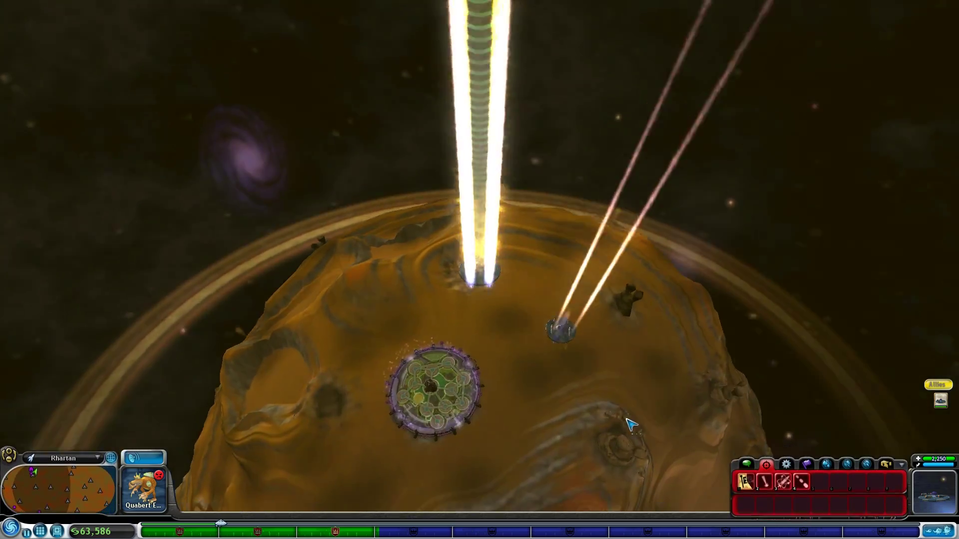
pyautogui.scroll(5, 539, 354)
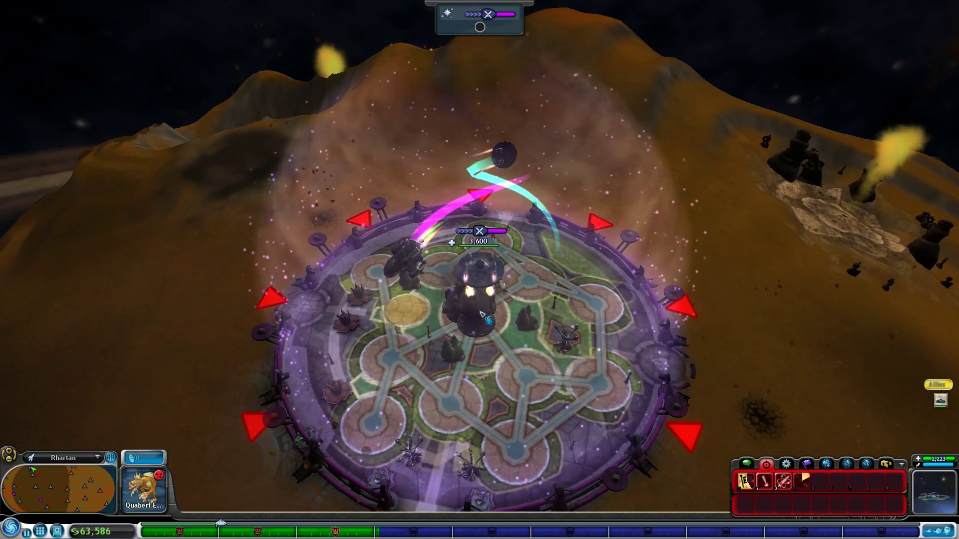
pyautogui.scroll(3, 479, 312)
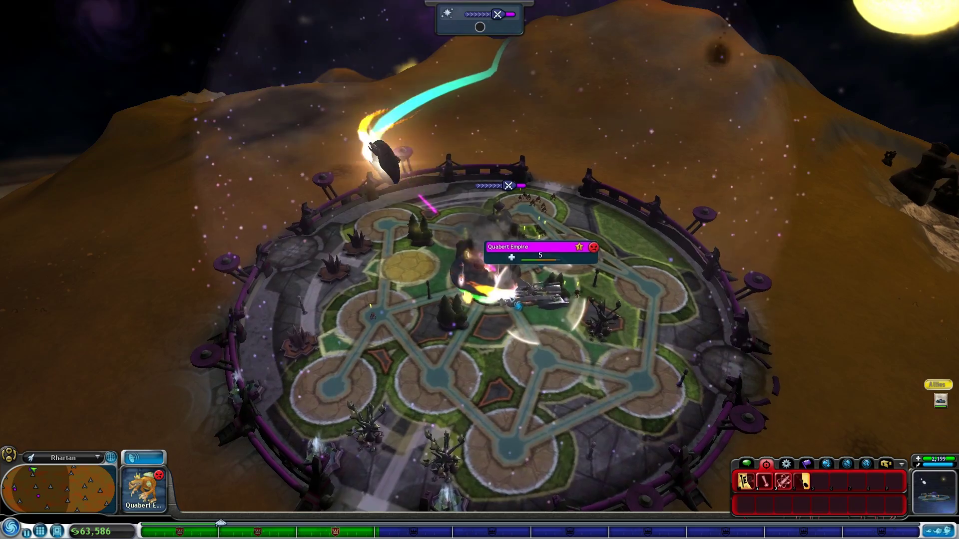
# - Blast the Quabert city's last building on Rhartan and fly away from the crater
pyautogui.click(517, 305)
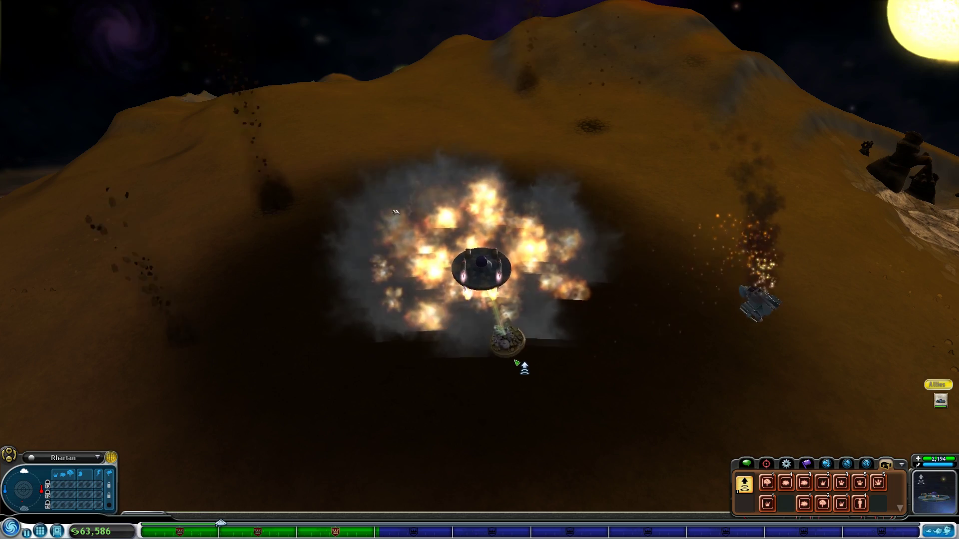
pyautogui.click(521, 367)
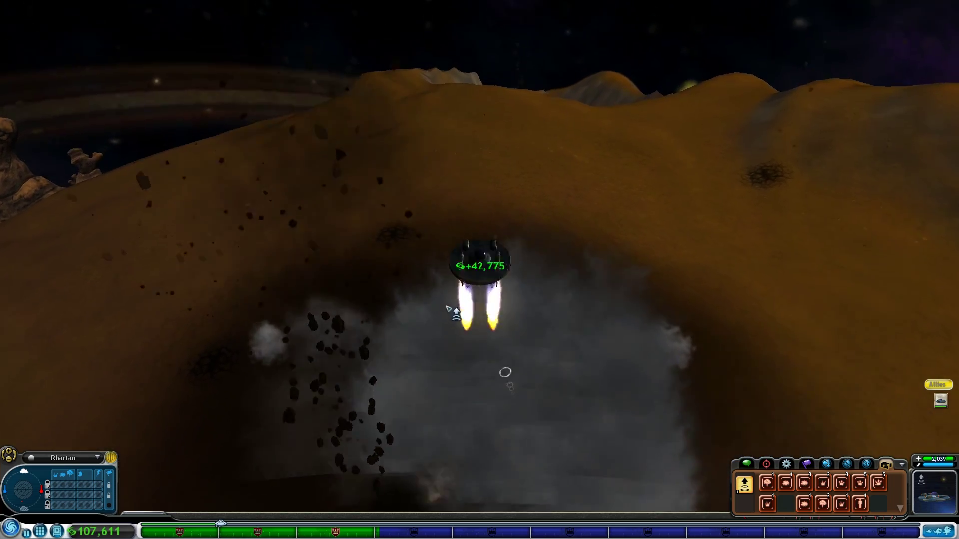
pyautogui.scroll(-5, 465, 270)
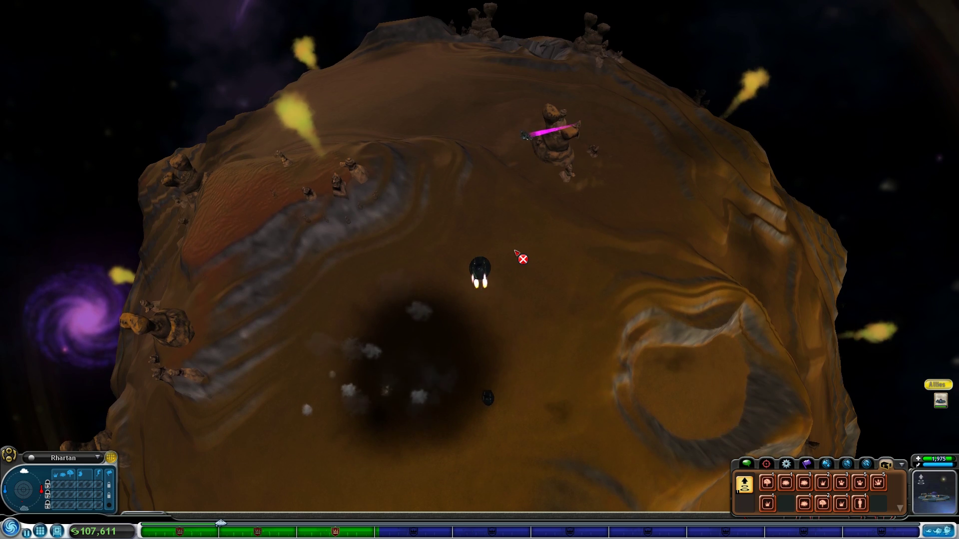
pyautogui.scroll(5, 478, 244)
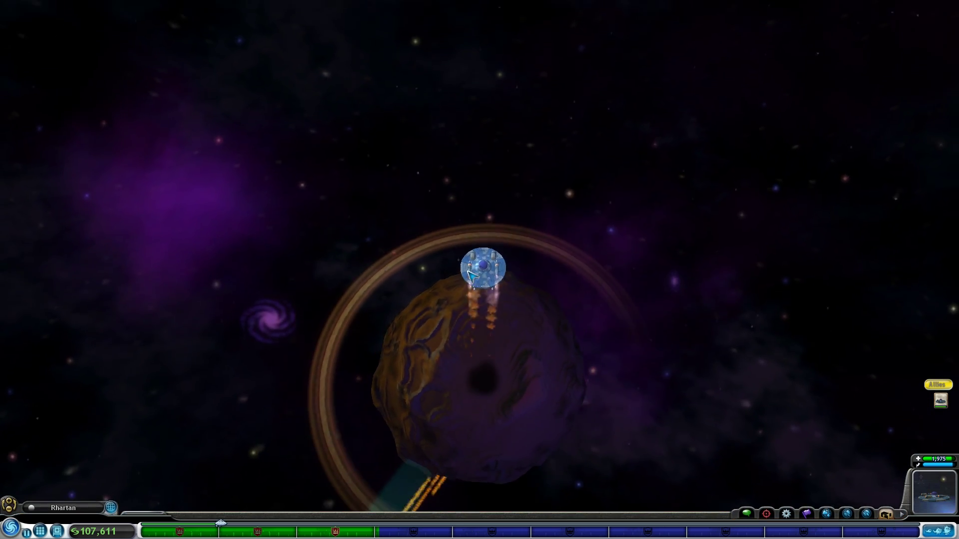
pyautogui.scroll(-5, 468, 338)
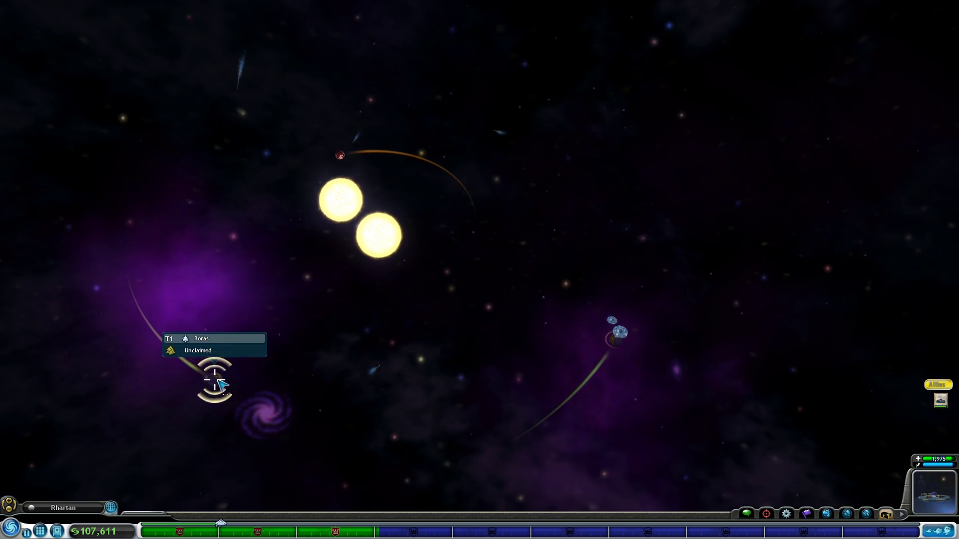
# - Fly to planet Boras and land on its surface
pyautogui.click(535, 308)
pyautogui.scroll(2, 549, 343)
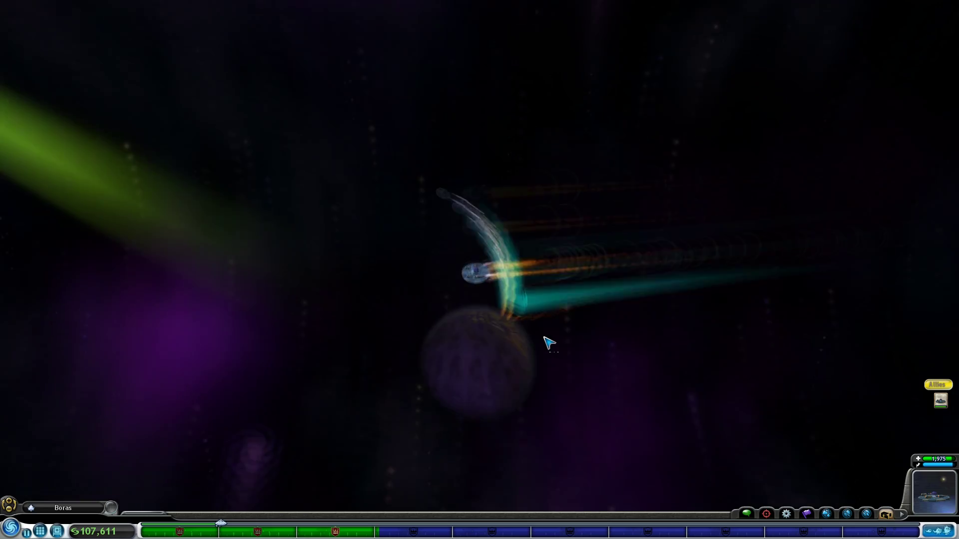
pyautogui.click(538, 342)
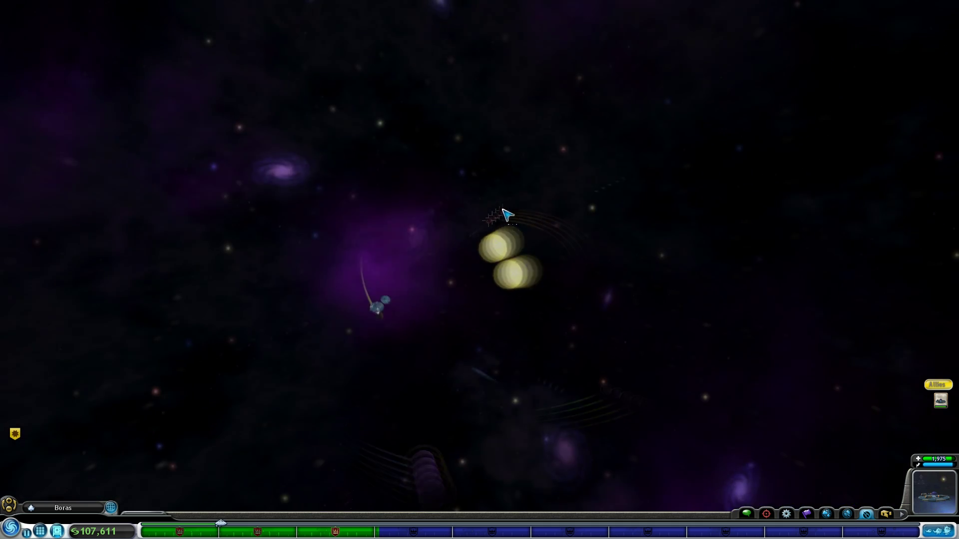
pyautogui.scroll(-3, 507, 215)
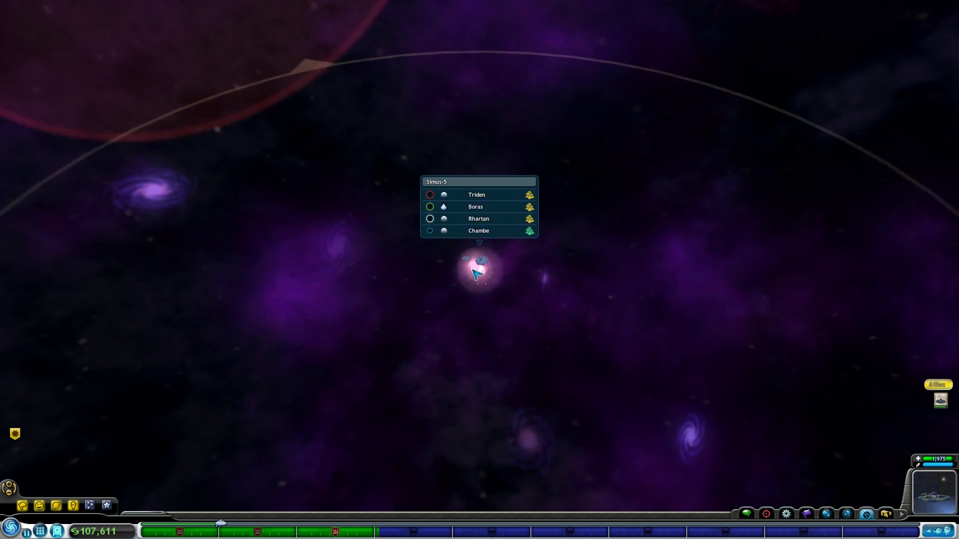
pyautogui.scroll(-5, 455, 264)
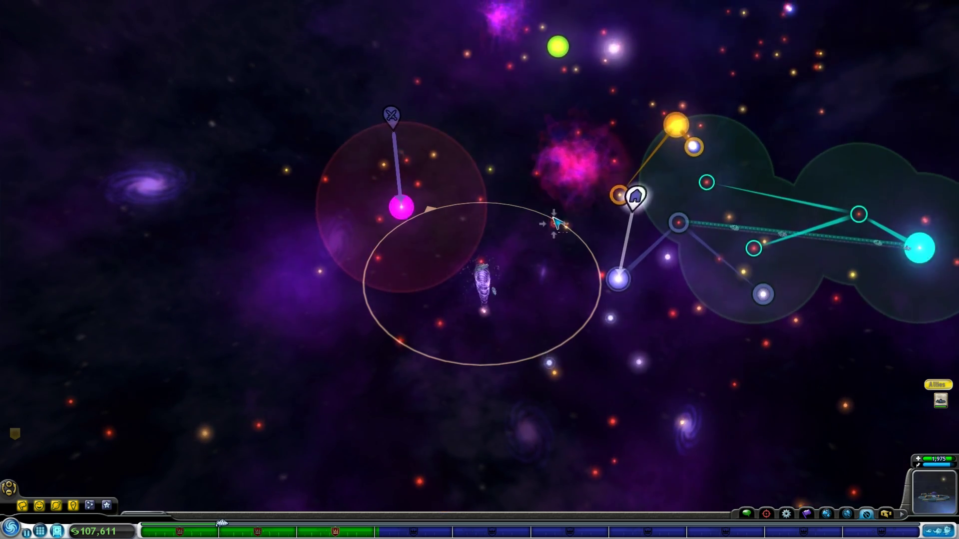
pyautogui.scroll(2, 547, 239)
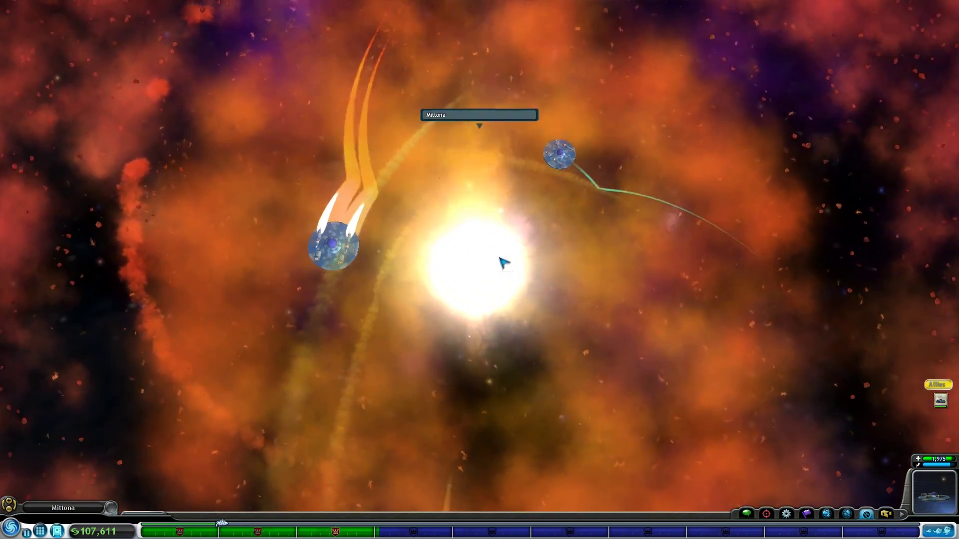
pyautogui.scroll(-3, 500, 262)
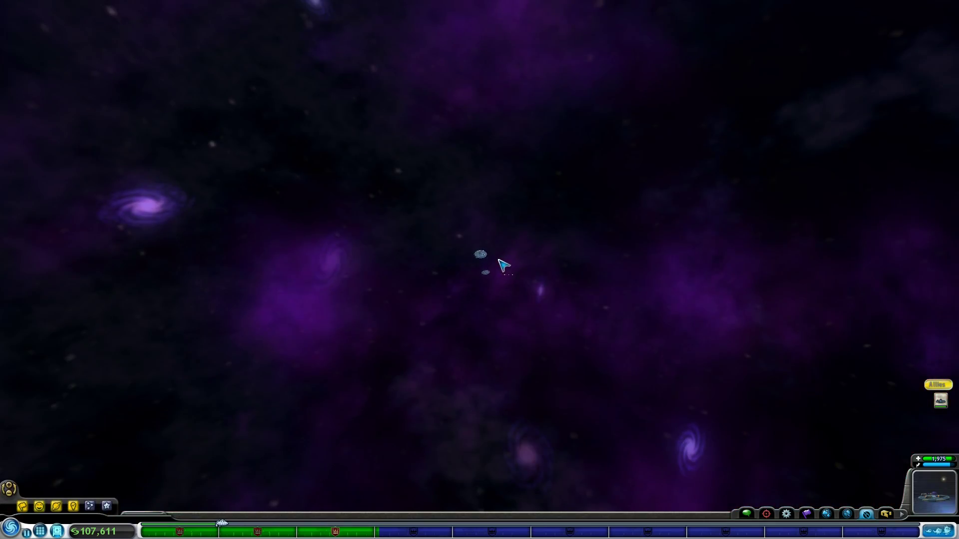
pyautogui.scroll(-2, 517, 276)
pyautogui.scroll(3, 502, 274)
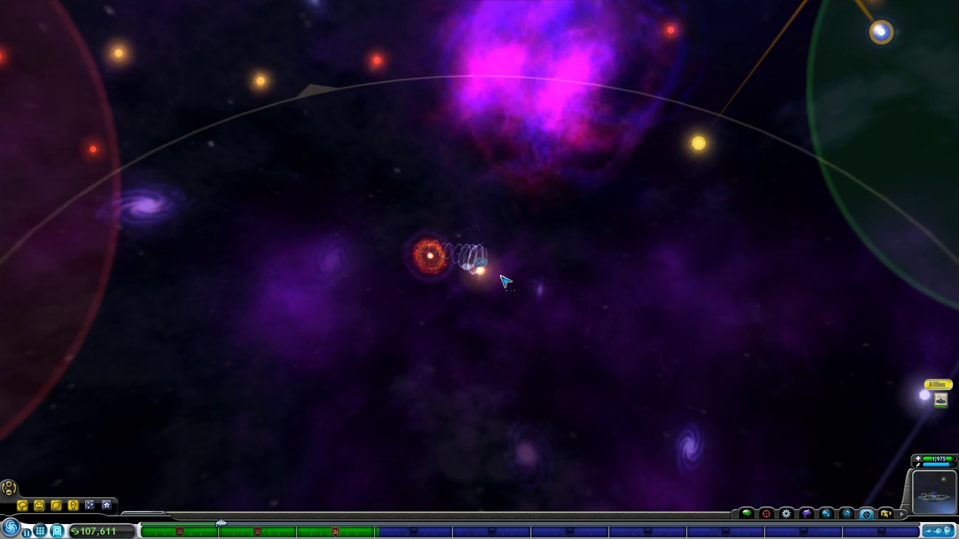
pyautogui.scroll(3, 518, 273)
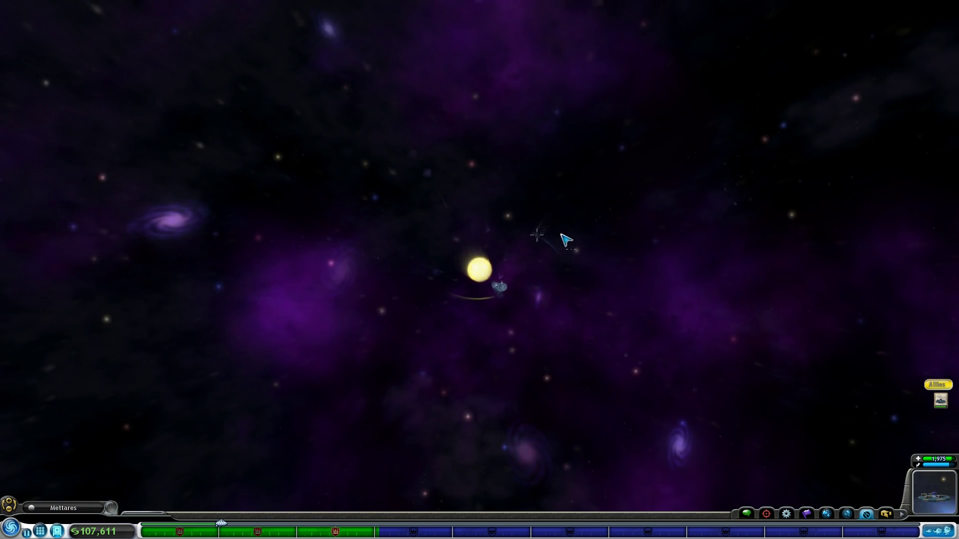
pyautogui.scroll(-4, 558, 259)
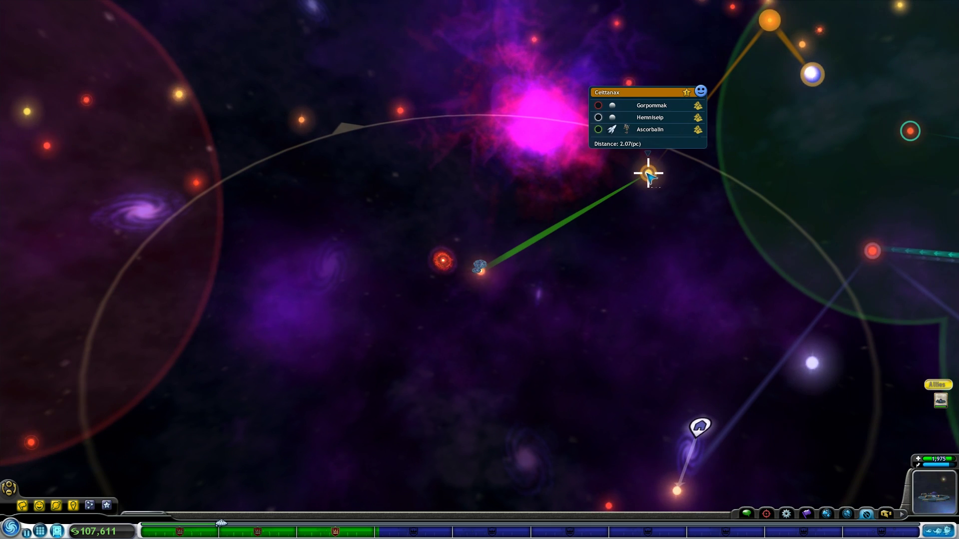
# - Warp the ship to the Celttanax star system
pyautogui.click(642, 178)
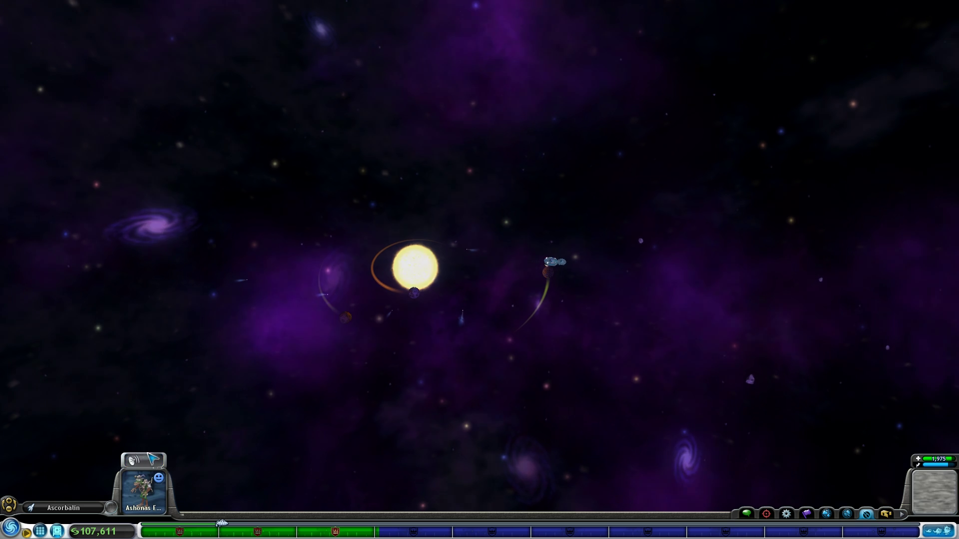
# - Buy Yellow Spice from the Ashonas Empire on Ascorbalin, dropping funds to 103,111
pyautogui.click(510, 369)
pyautogui.click(343, 376)
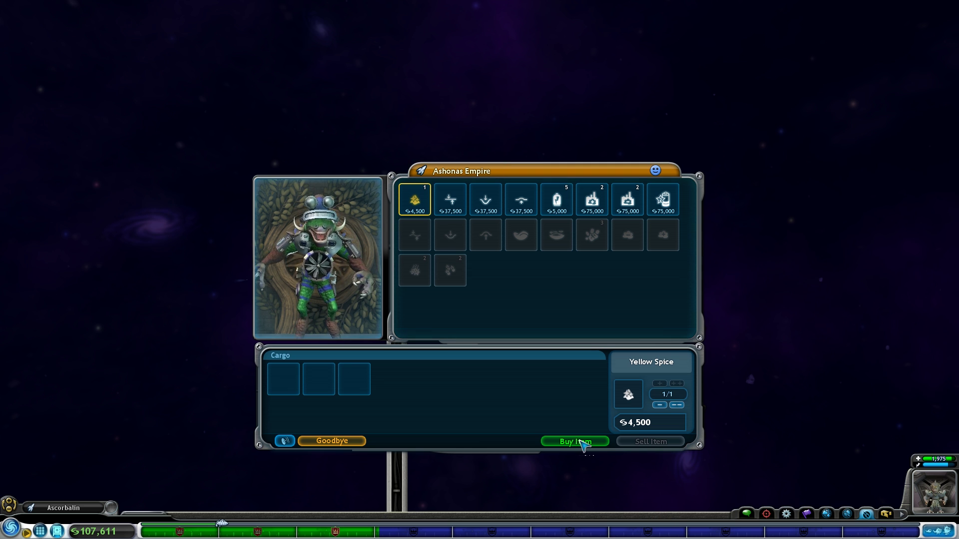
pyautogui.click(348, 446)
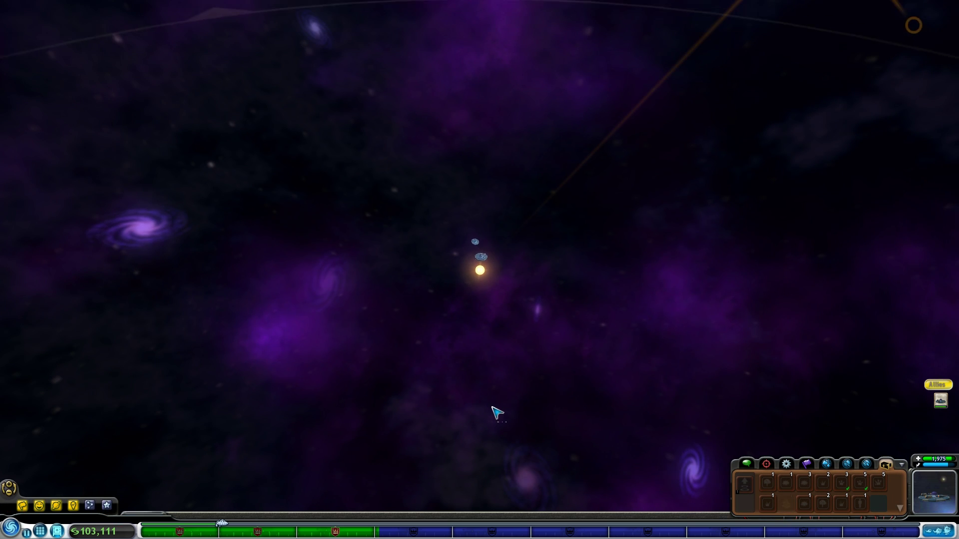
pyautogui.scroll(-5, 498, 413)
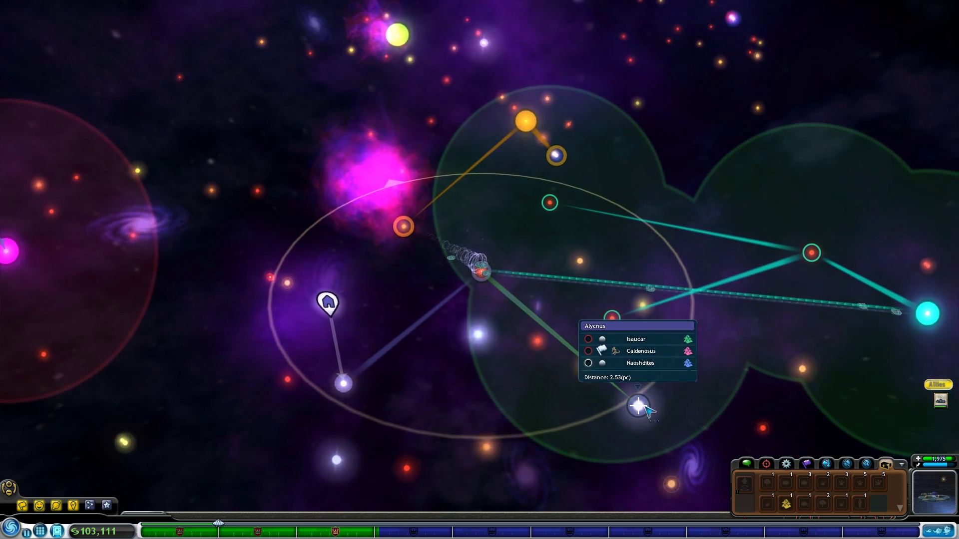
pyautogui.scroll(5, 417, 370)
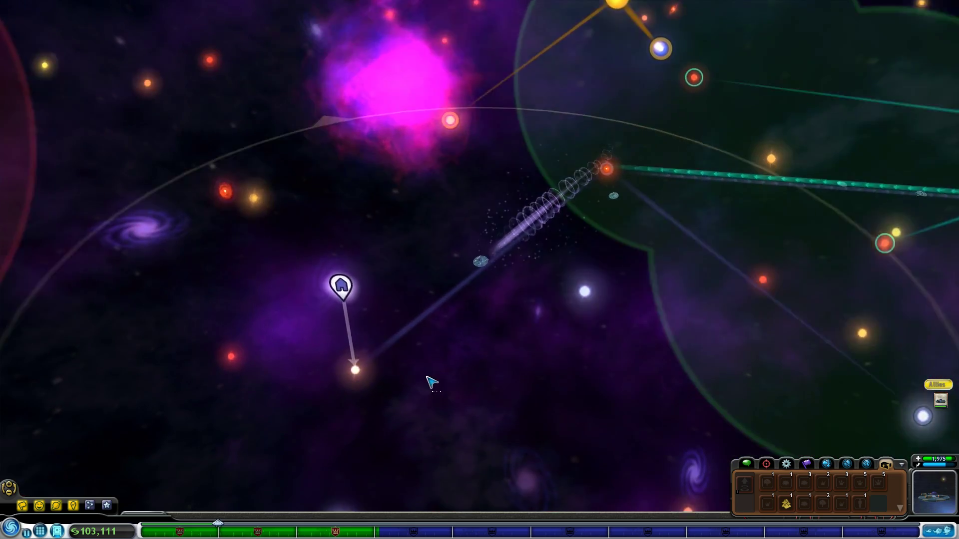
pyautogui.scroll(3, 425, 327)
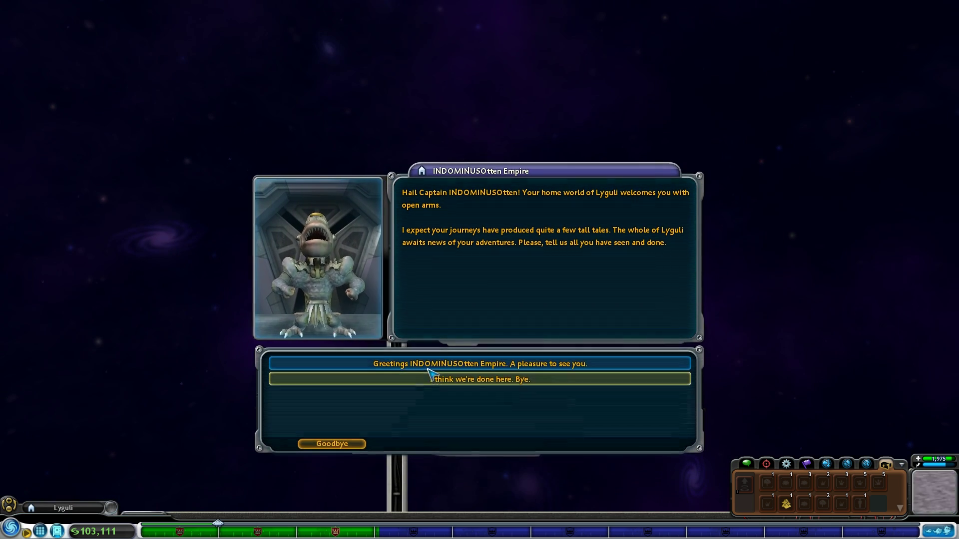
# - Sell the cargo at home world Lyguli for 118,105, then fly to Badis in Chagron
pyautogui.click(428, 368)
pyautogui.click(323, 368)
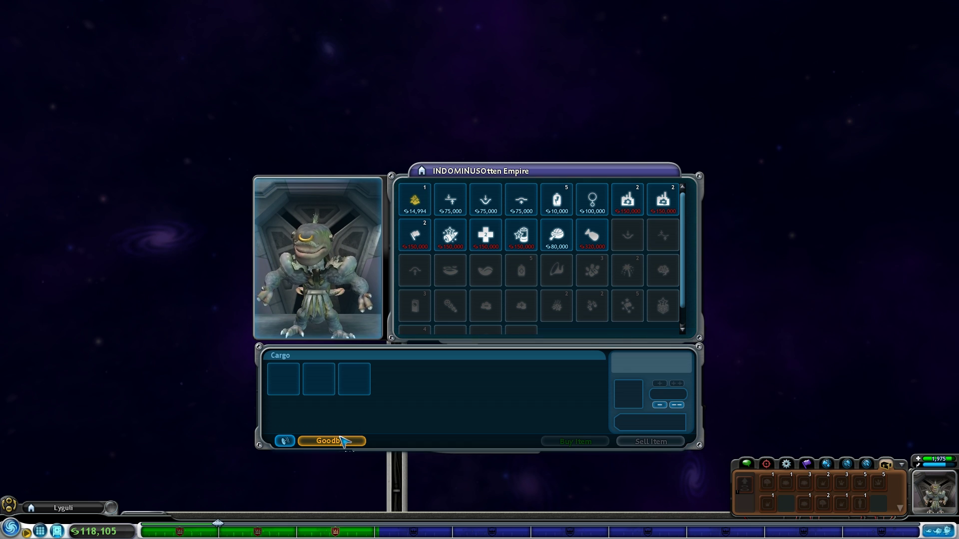
pyautogui.click(319, 444)
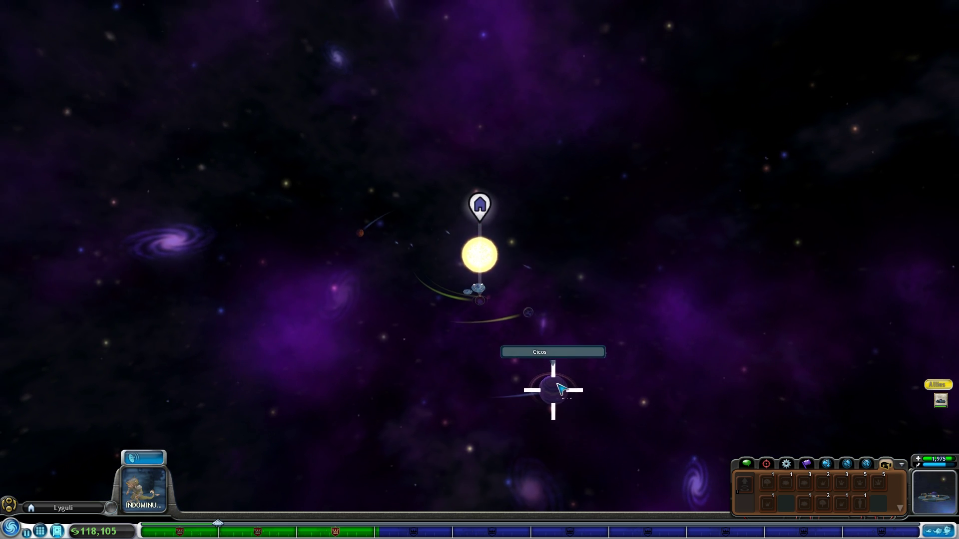
pyautogui.scroll(-5, 503, 387)
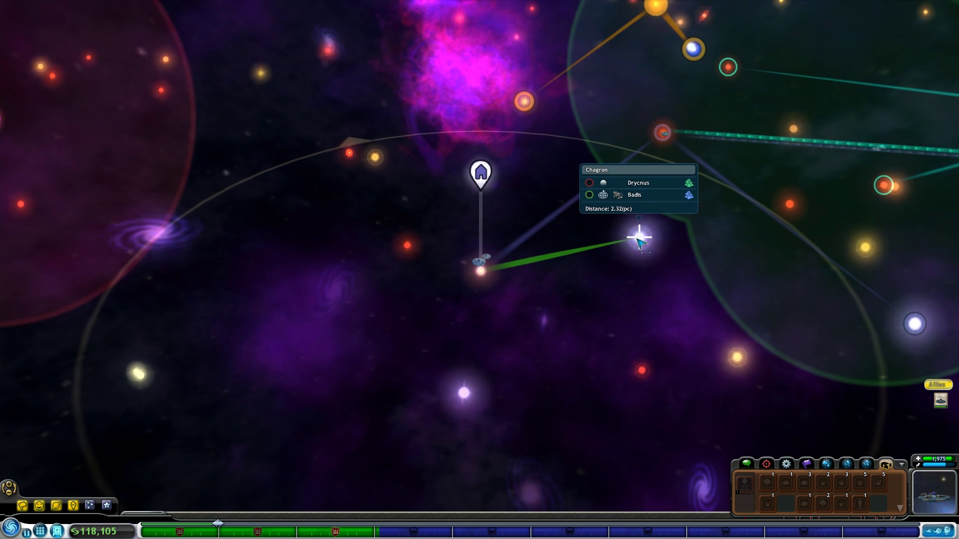
pyautogui.click(639, 238)
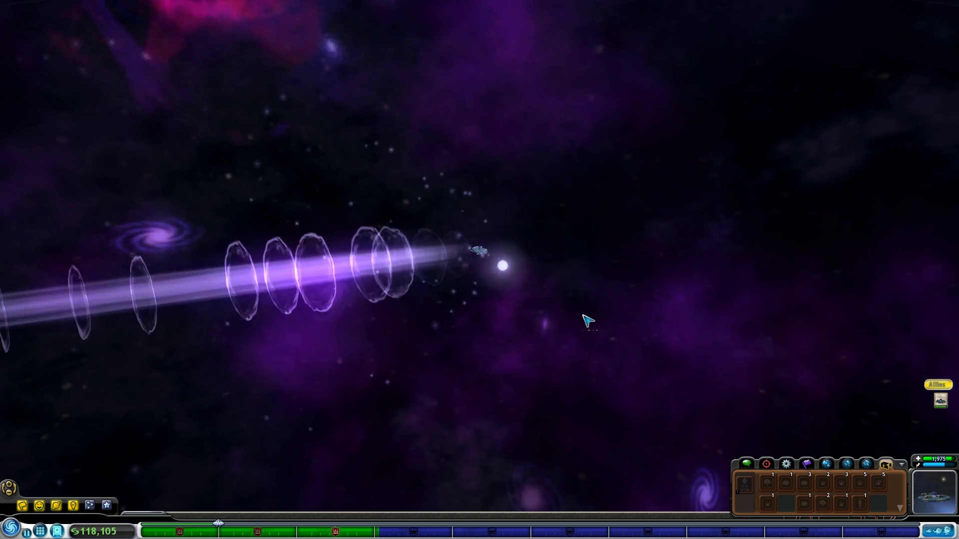
pyautogui.click(409, 352)
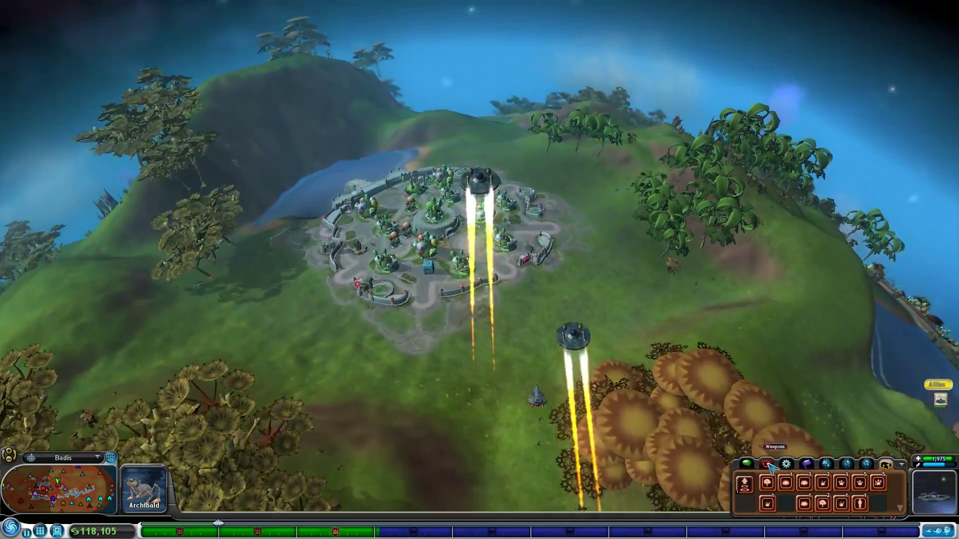
# - Fire Mini Pulse on Dzhageleid, destroying its factory and hitting the turret and city hall
pyautogui.click(768, 464)
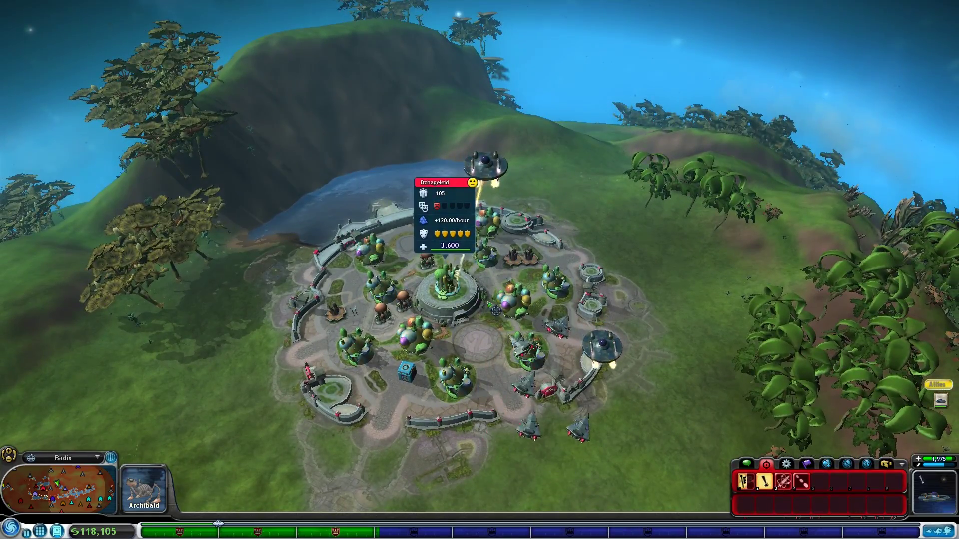
pyautogui.click(498, 312)
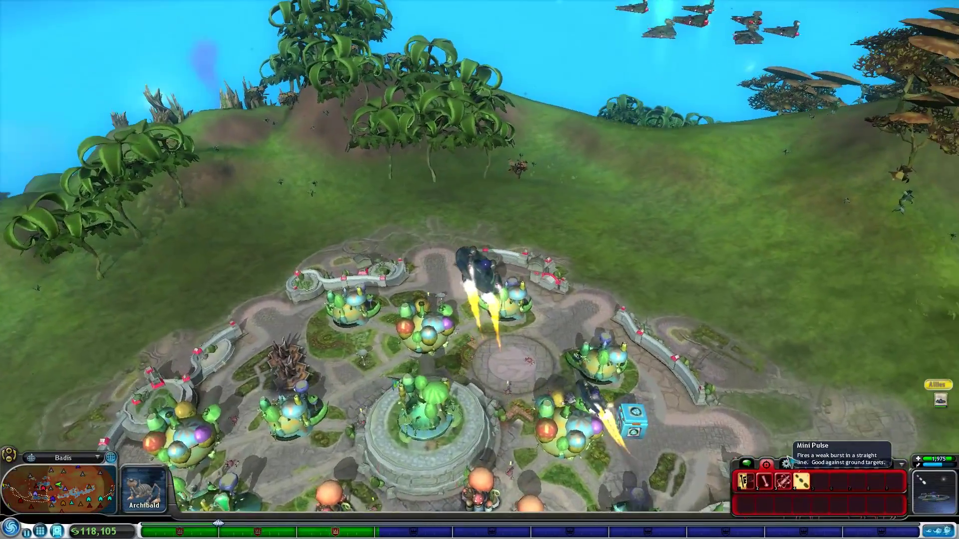
pyautogui.click(801, 482)
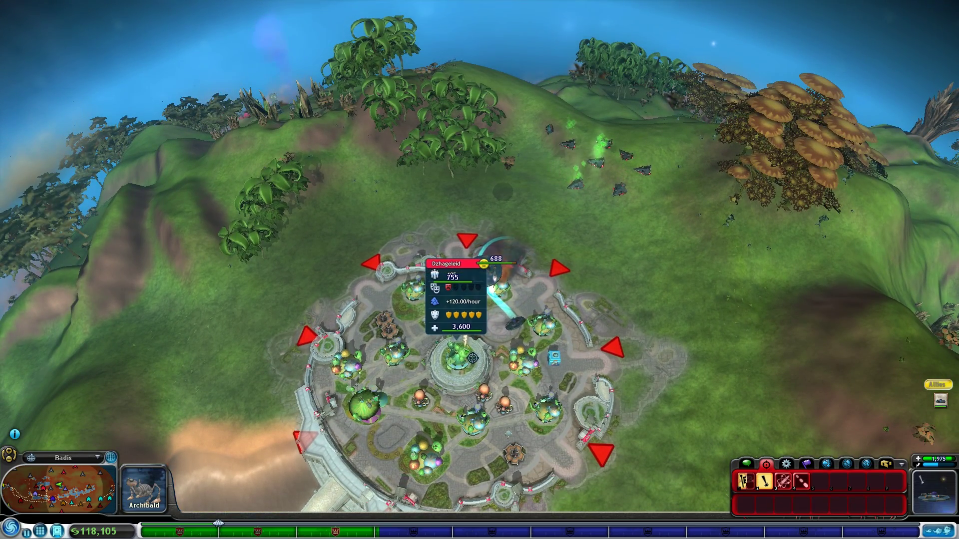
pyautogui.scroll(5, 471, 362)
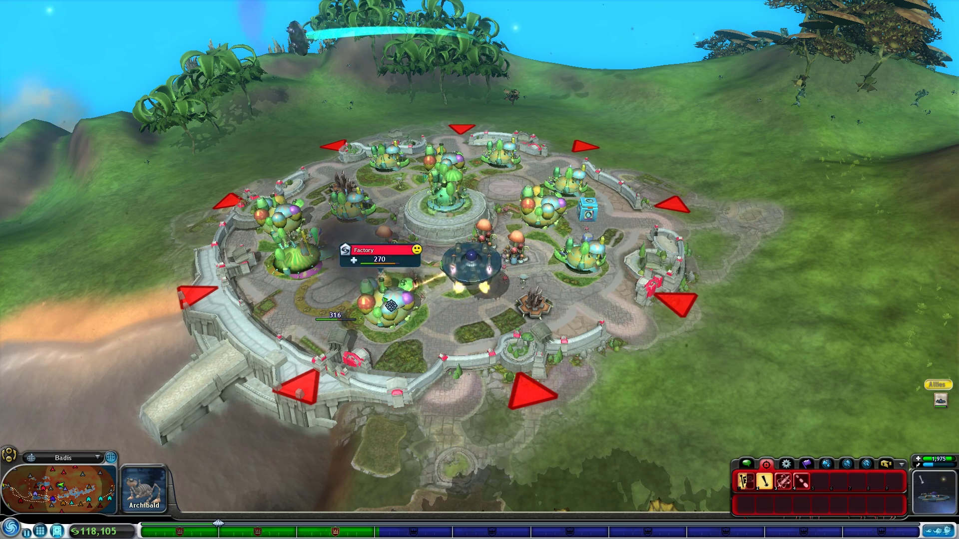
pyautogui.scroll(1, 392, 305)
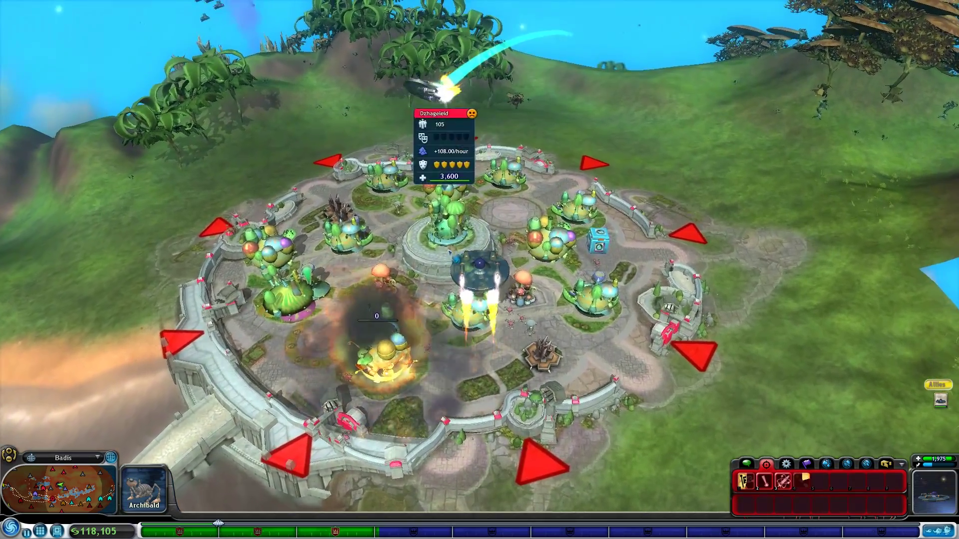
pyautogui.click(450, 224)
pyautogui.press('Left')
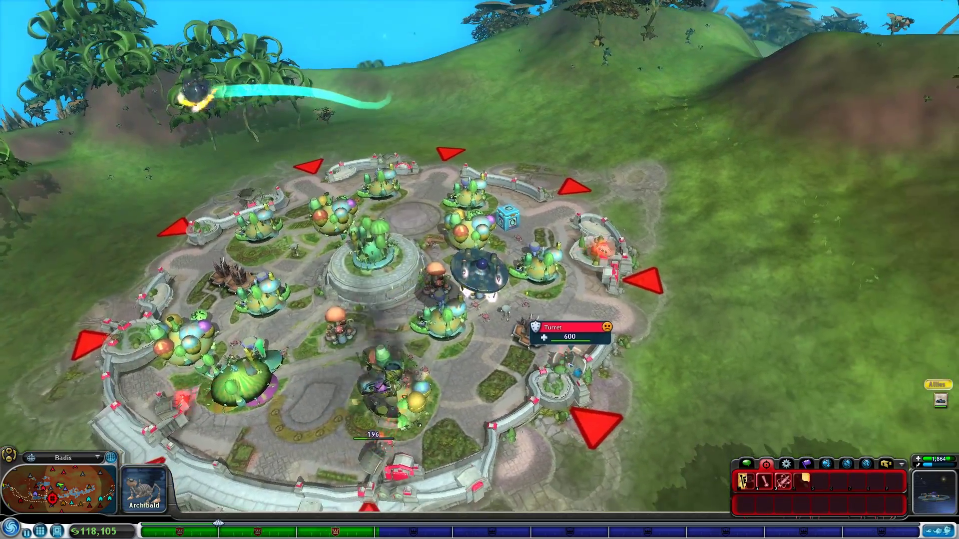
pyautogui.press('Left')
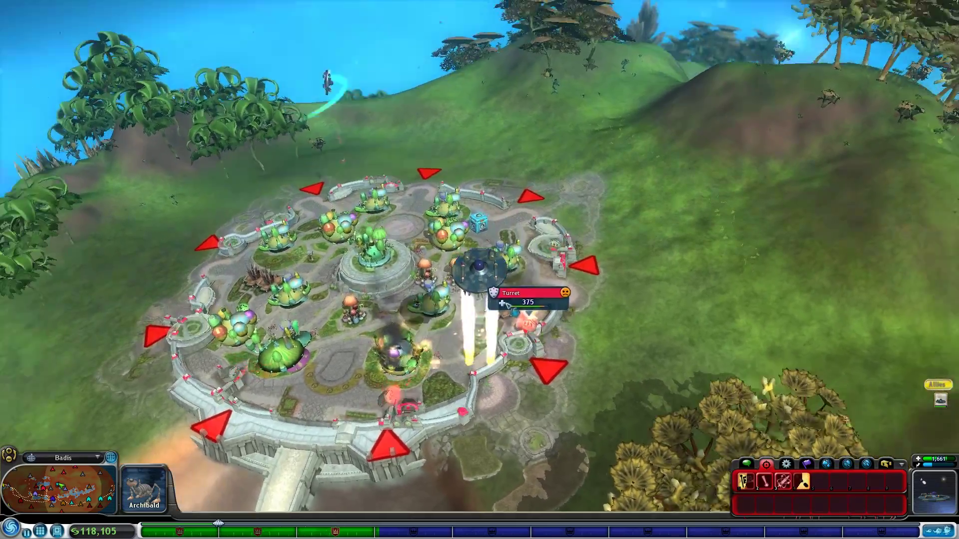
pyautogui.scroll(-3, 448, 294)
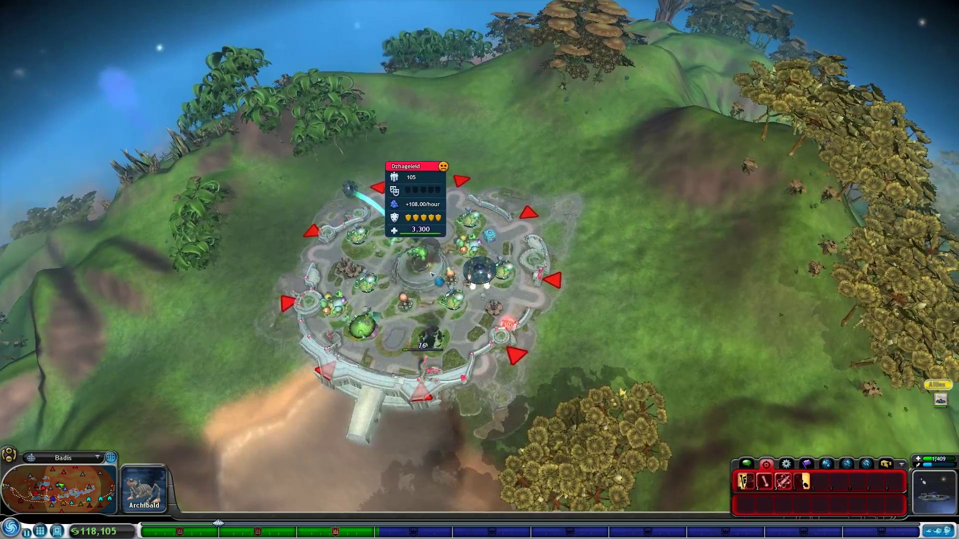
pyautogui.click(446, 273)
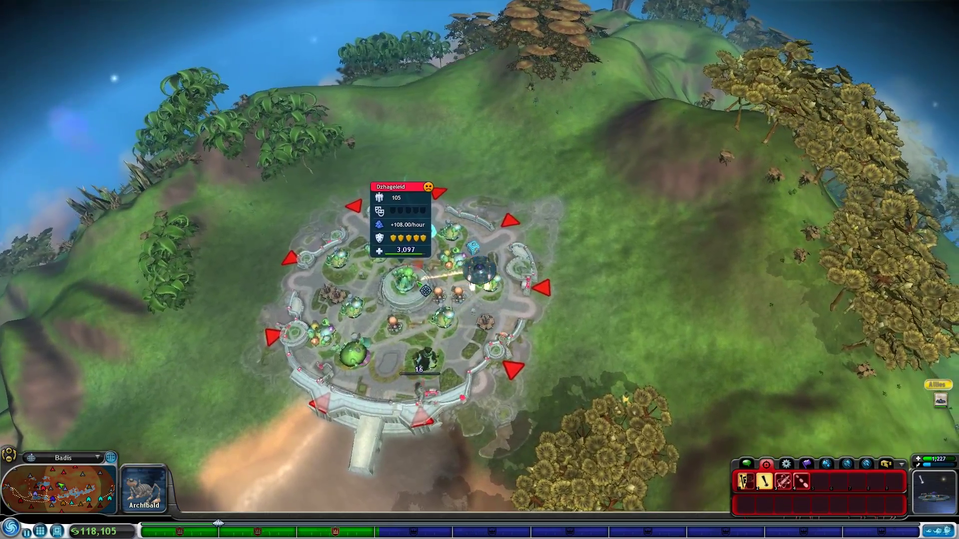
pyautogui.click(426, 288)
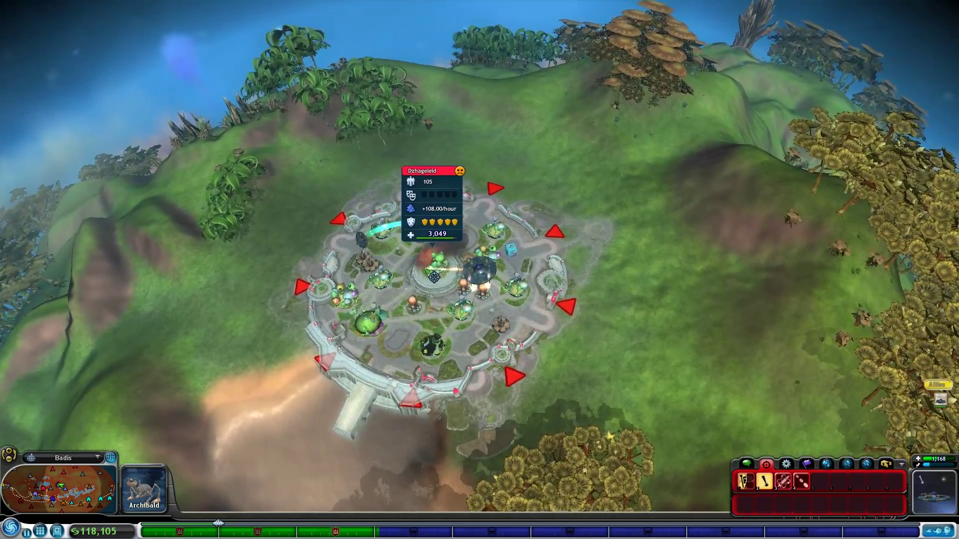
pyautogui.click(438, 277)
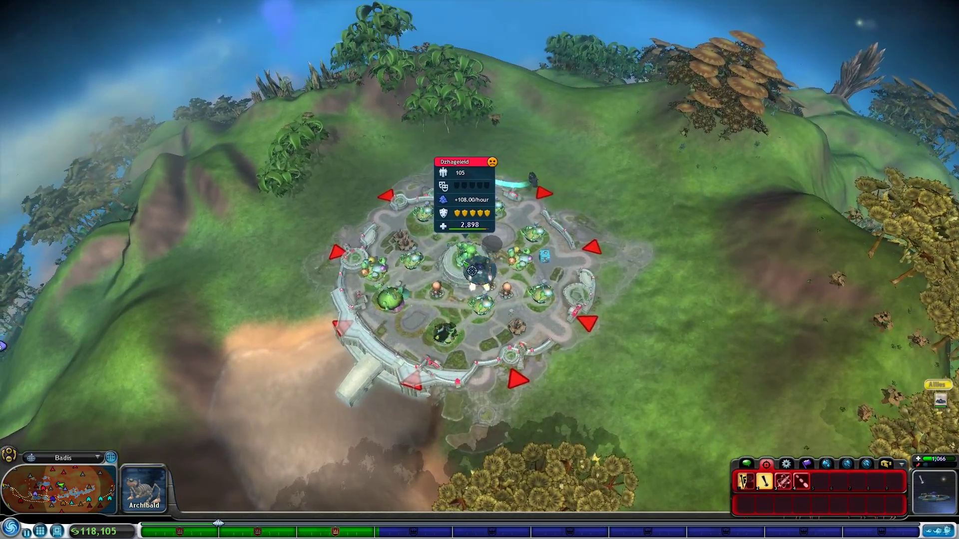
pyautogui.scroll(-2, 473, 271)
pyautogui.scroll(-3, 480, 268)
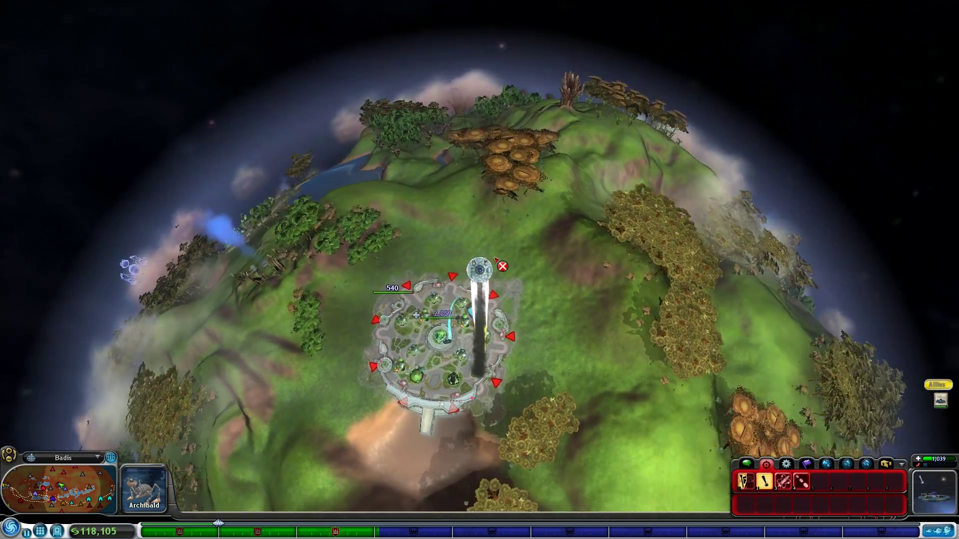
pyautogui.scroll(-2, 494, 260)
pyautogui.scroll(-3, 494, 261)
pyautogui.scroll(-2, 494, 260)
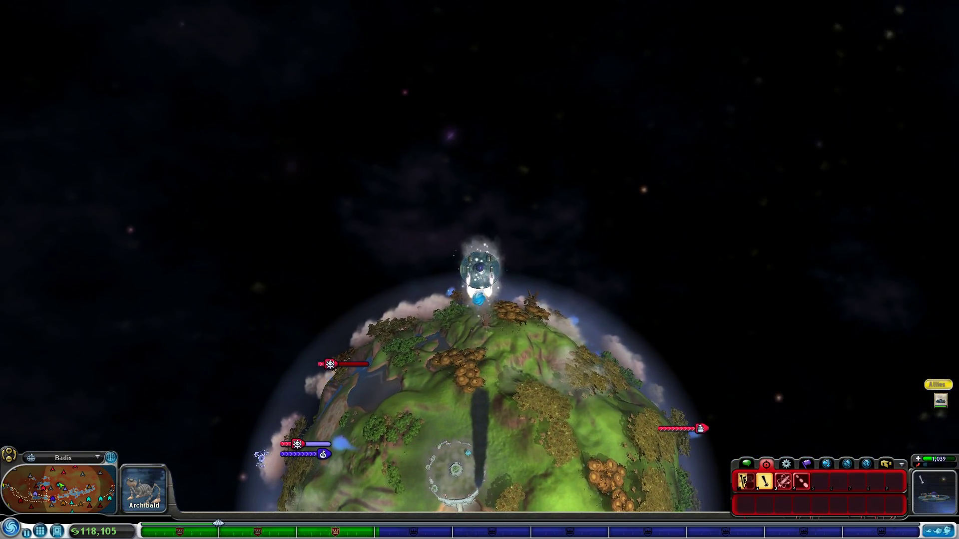
pyautogui.scroll(-3, 452, 368)
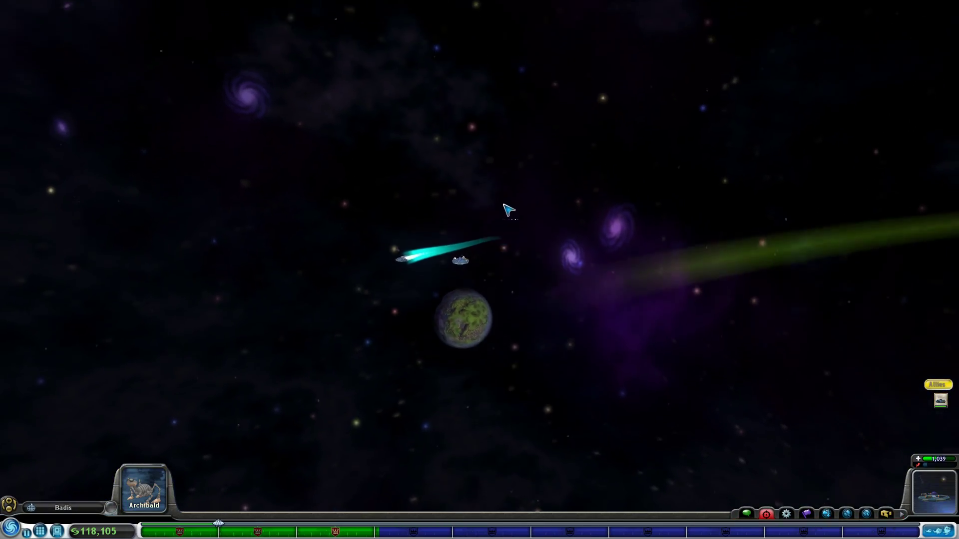
pyautogui.scroll(-3, 516, 274)
pyautogui.scroll(-2, 494, 289)
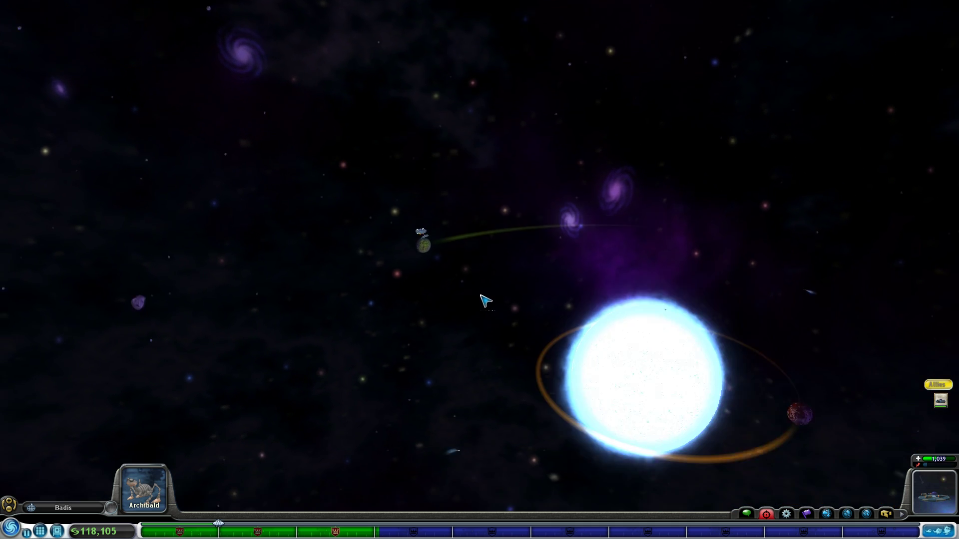
pyautogui.scroll(-3, 485, 300)
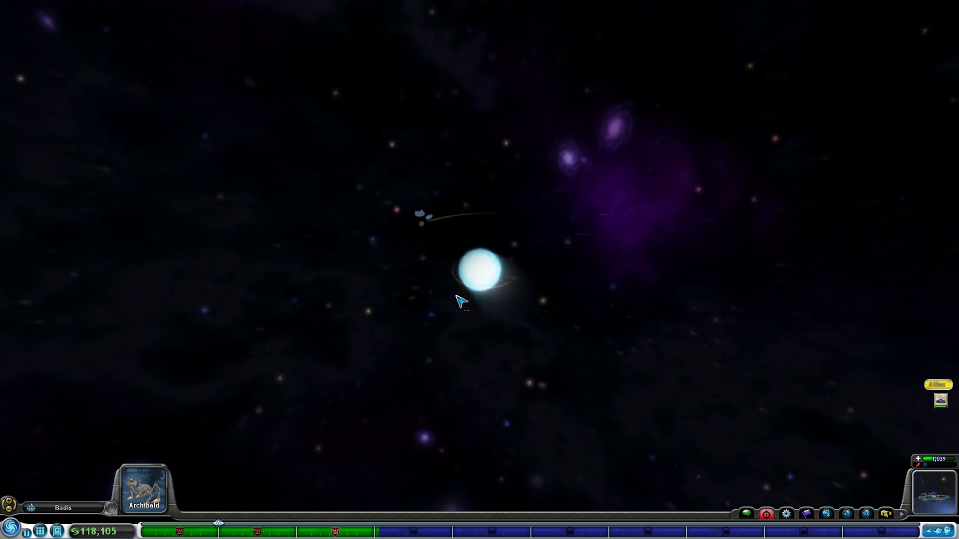
pyautogui.scroll(-3, 457, 297)
pyautogui.scroll(-3, 395, 282)
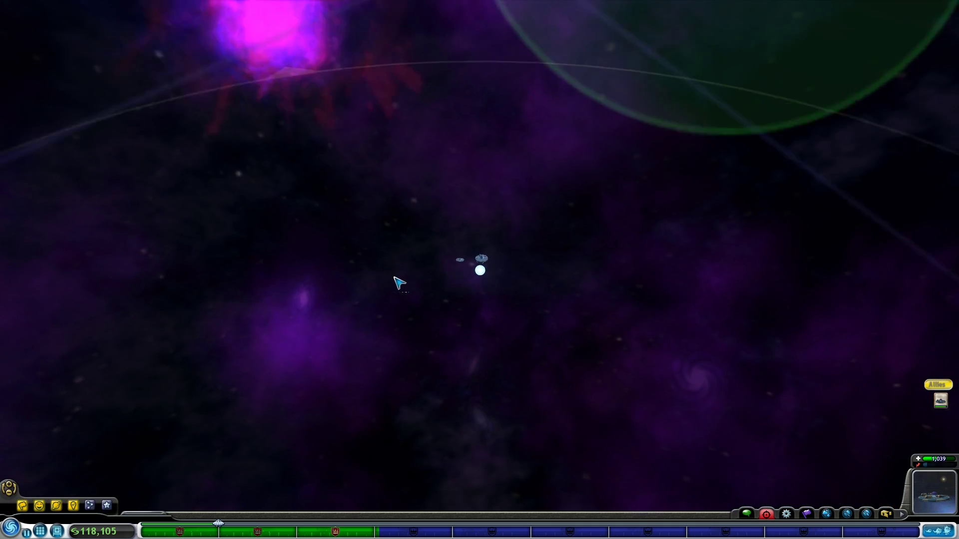
pyautogui.scroll(-3, 388, 288)
# - Visit the Lyguli colony to collect spice, then warp toward Morva-2
pyautogui.click(224, 321)
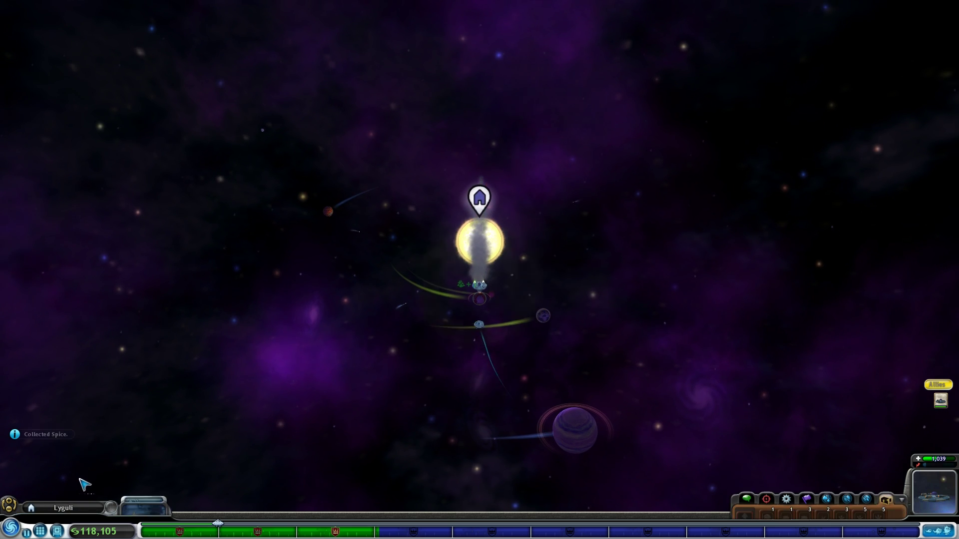
pyautogui.click(507, 367)
pyautogui.click(347, 442)
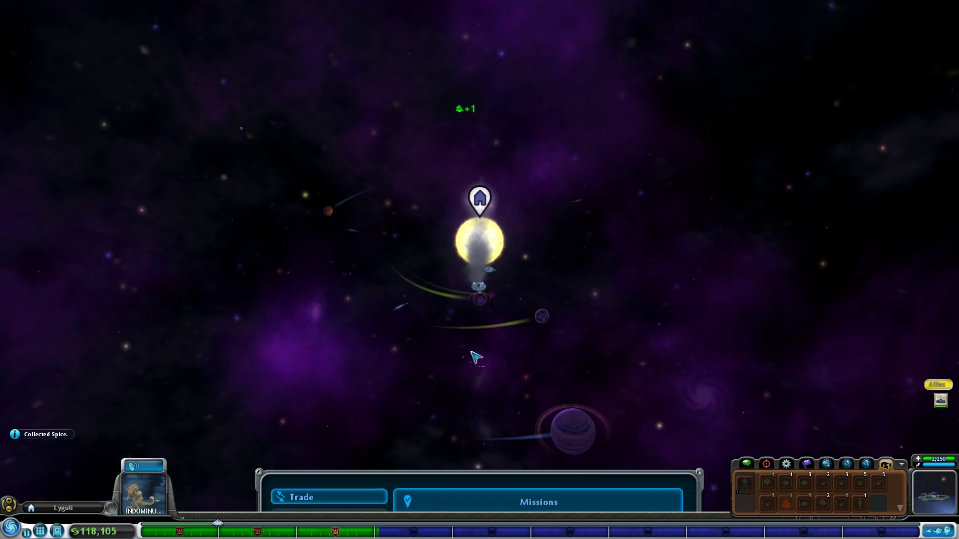
pyautogui.scroll(-5, 488, 289)
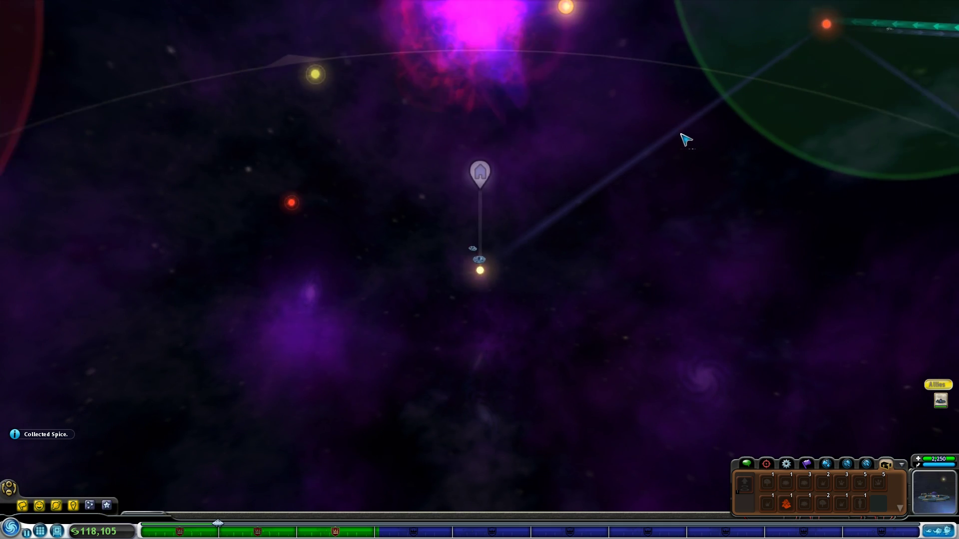
pyautogui.scroll(-3, 685, 140)
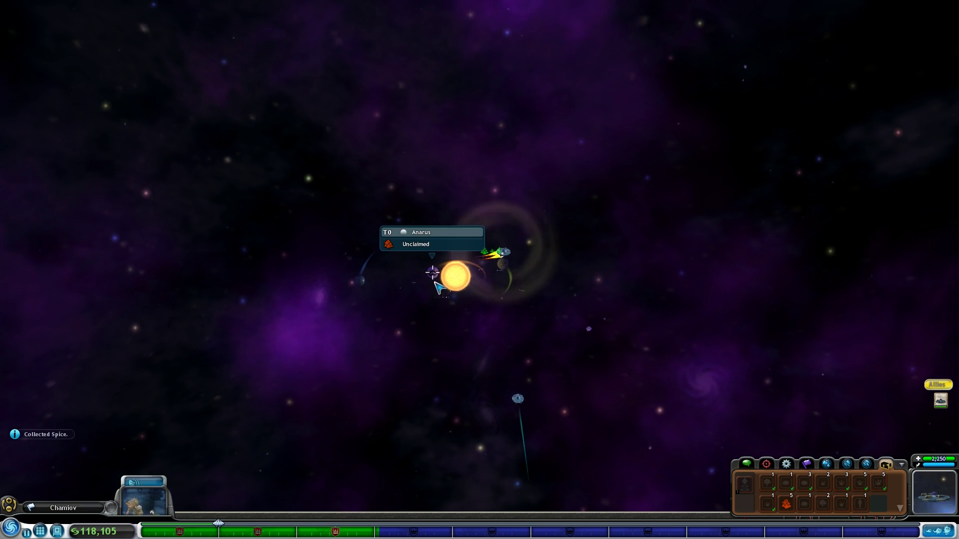
pyautogui.scroll(-3, 548, 247)
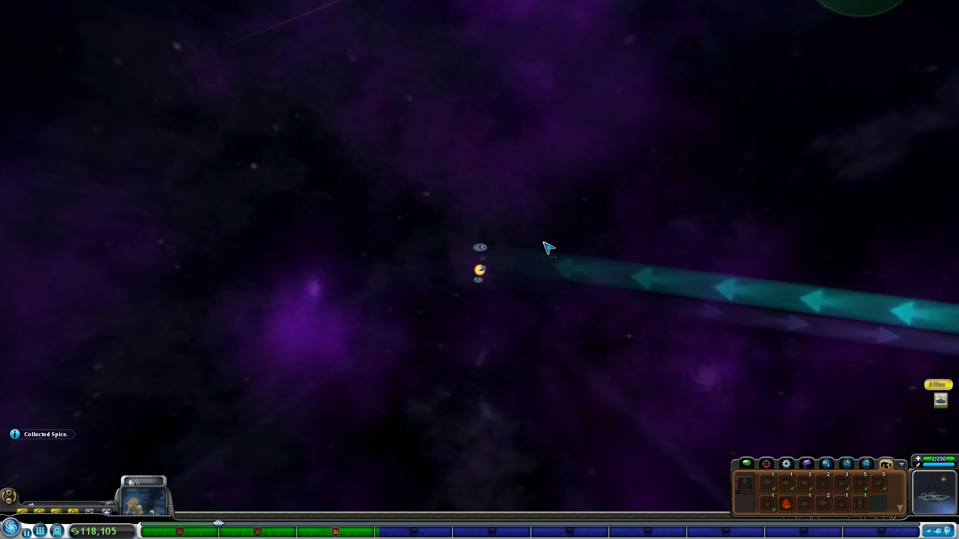
pyautogui.scroll(-3, 555, 218)
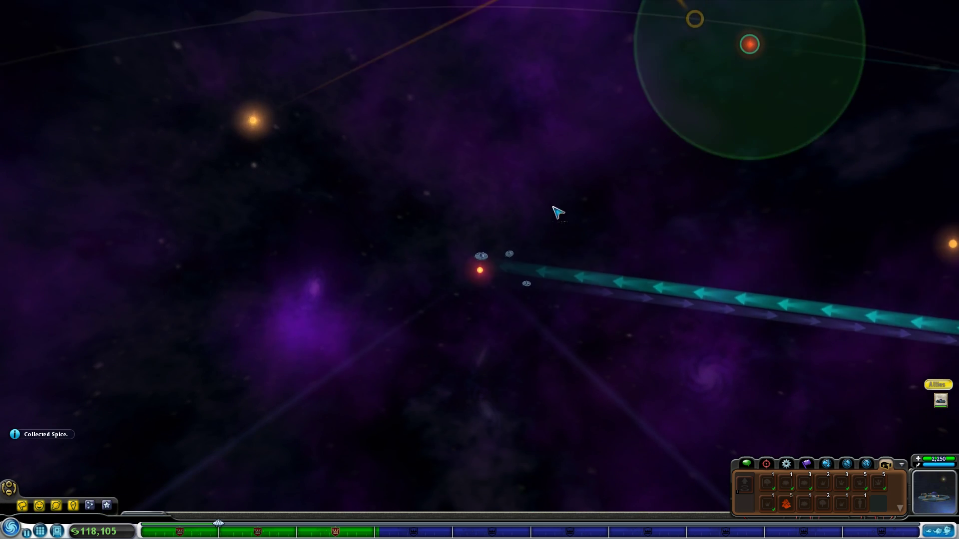
pyautogui.scroll(-2, 645, 135)
pyautogui.click(608, 167)
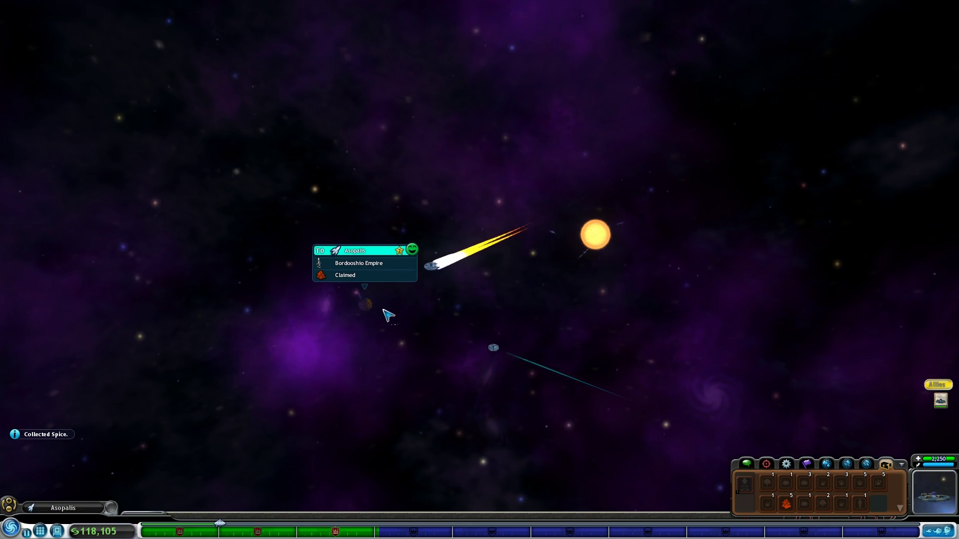
# - Browse Bordooshio trade offers at Asopalis, then open the Ashonas store at Enyson
pyautogui.click(152, 459)
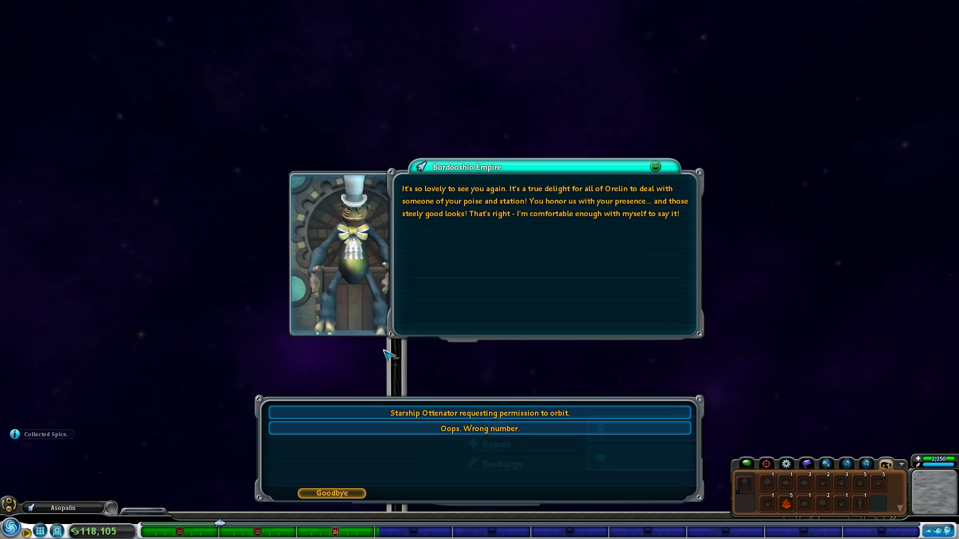
pyautogui.click(433, 367)
pyautogui.click(310, 369)
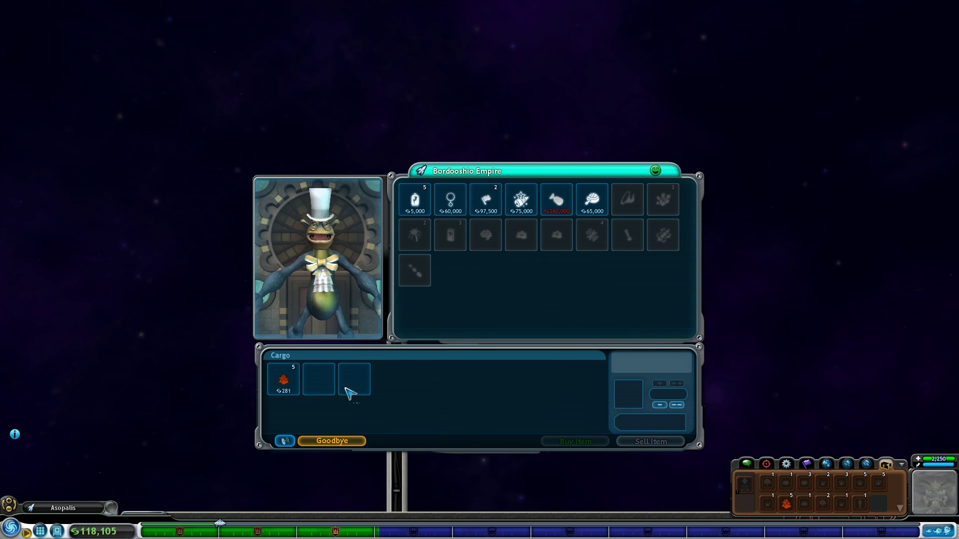
pyautogui.click(333, 442)
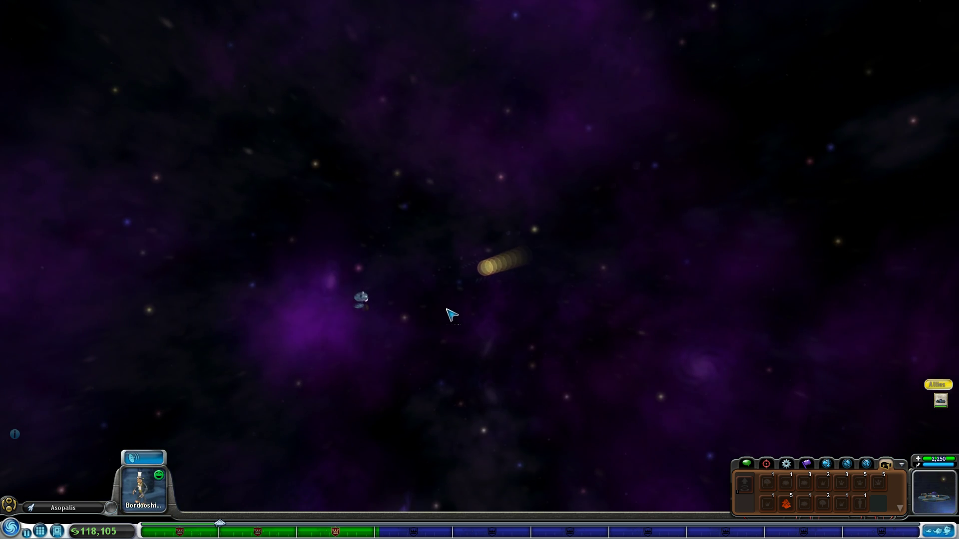
pyautogui.scroll(-5, 467, 174)
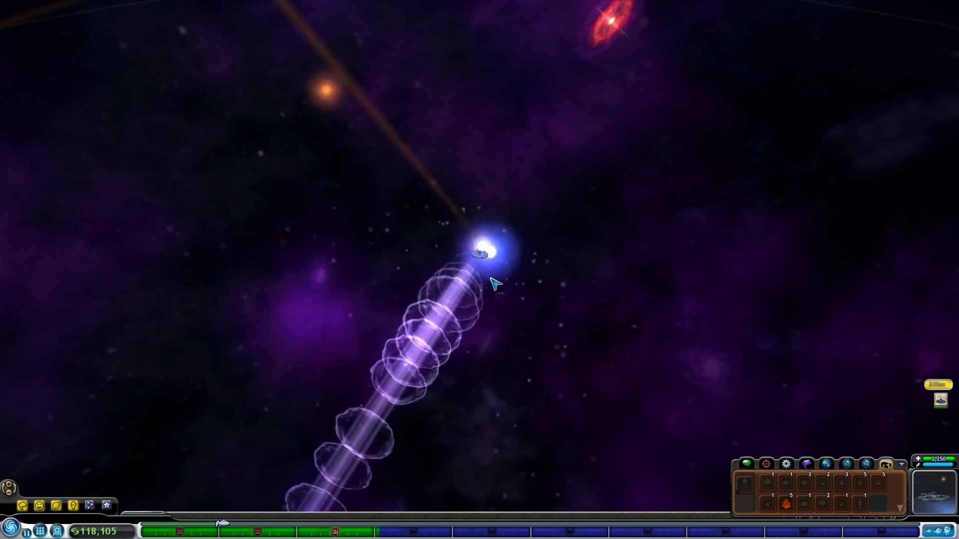
pyautogui.scroll(3, 494, 283)
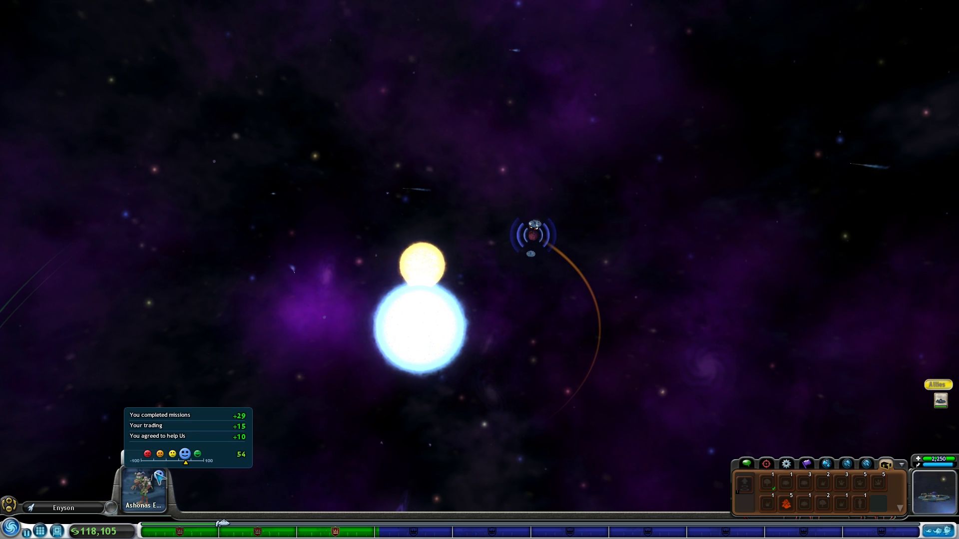
pyautogui.click(158, 510)
pyautogui.click(360, 373)
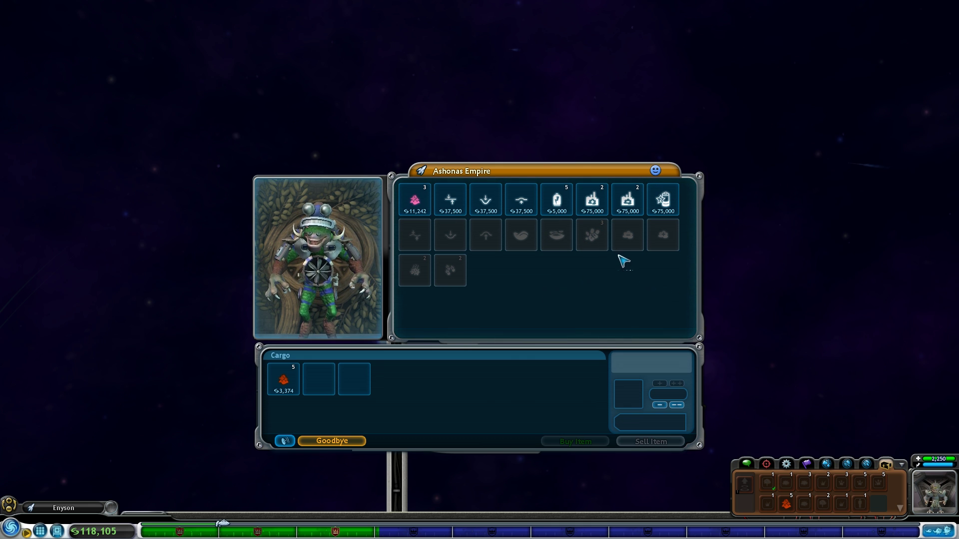
# - Leave the Ashonas store, browse Gabder's market without selling, and fly to Ascorbalin
pyautogui.click(346, 443)
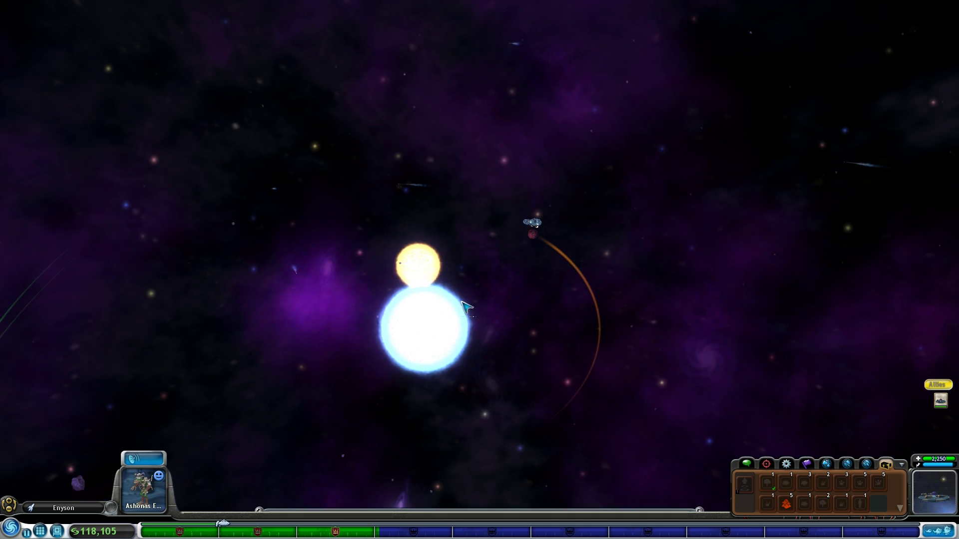
pyautogui.scroll(-5, 413, 165)
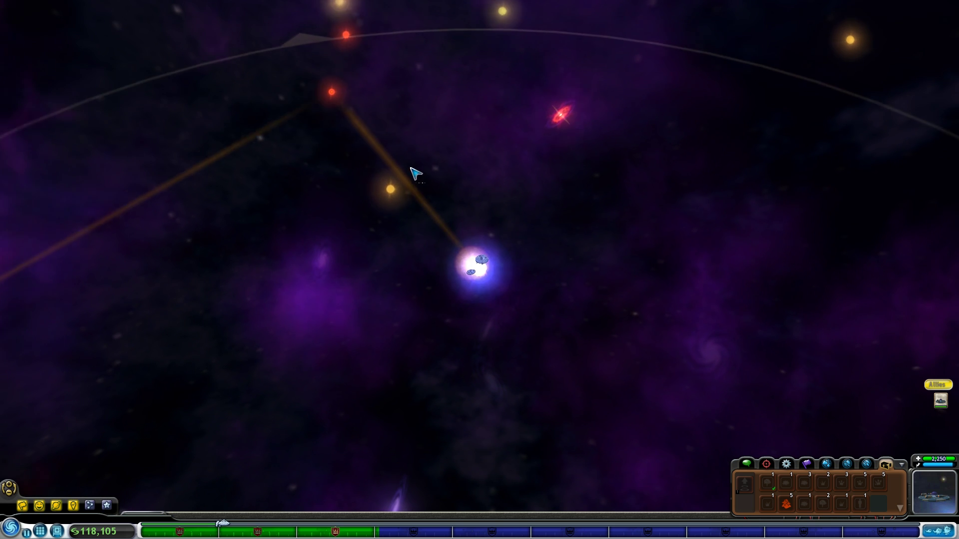
pyautogui.click(398, 177)
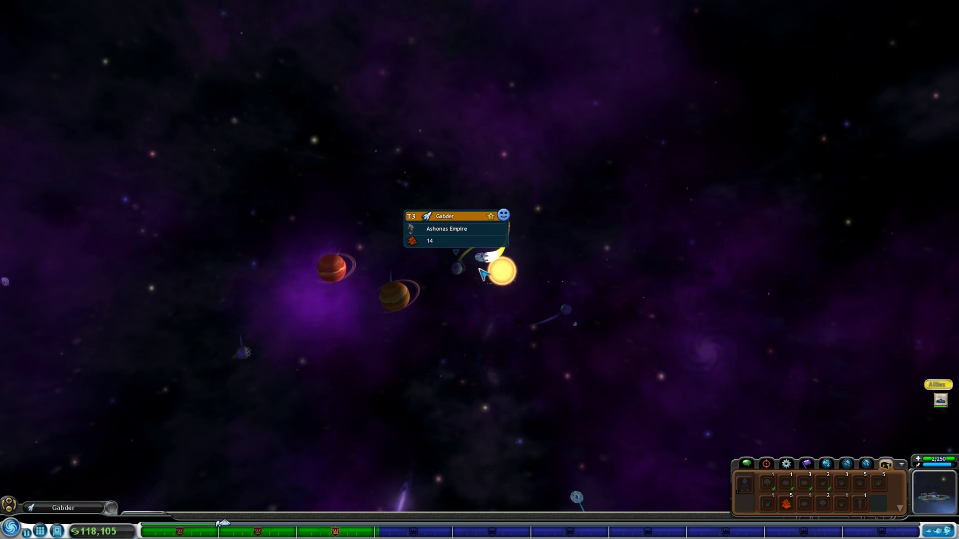
pyautogui.click(150, 483)
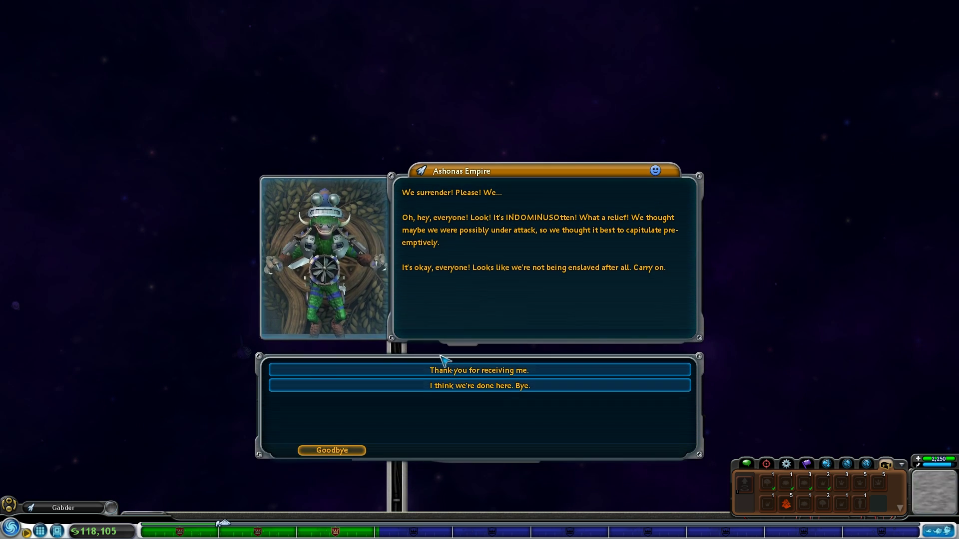
pyautogui.click(333, 388)
pyautogui.click(330, 374)
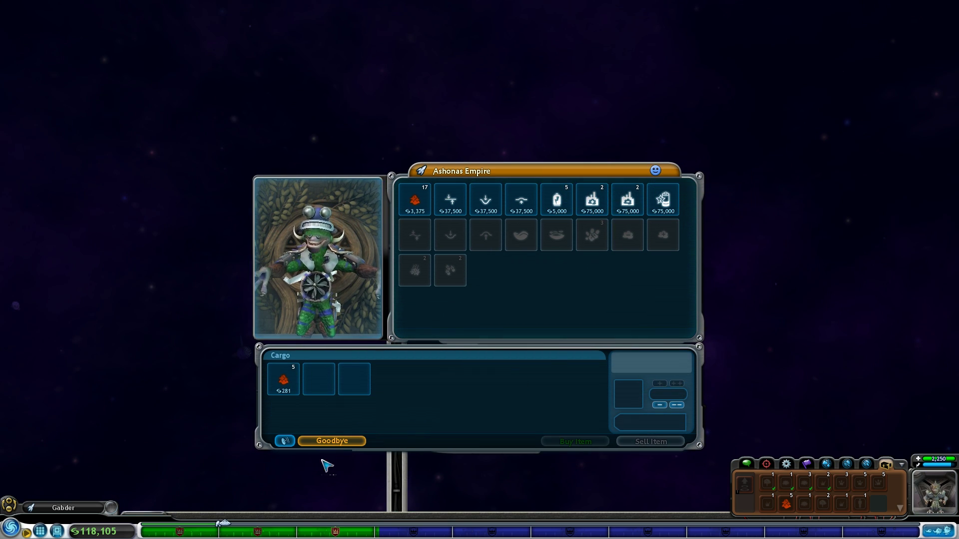
pyautogui.click(334, 441)
pyautogui.scroll(-5, 435, 399)
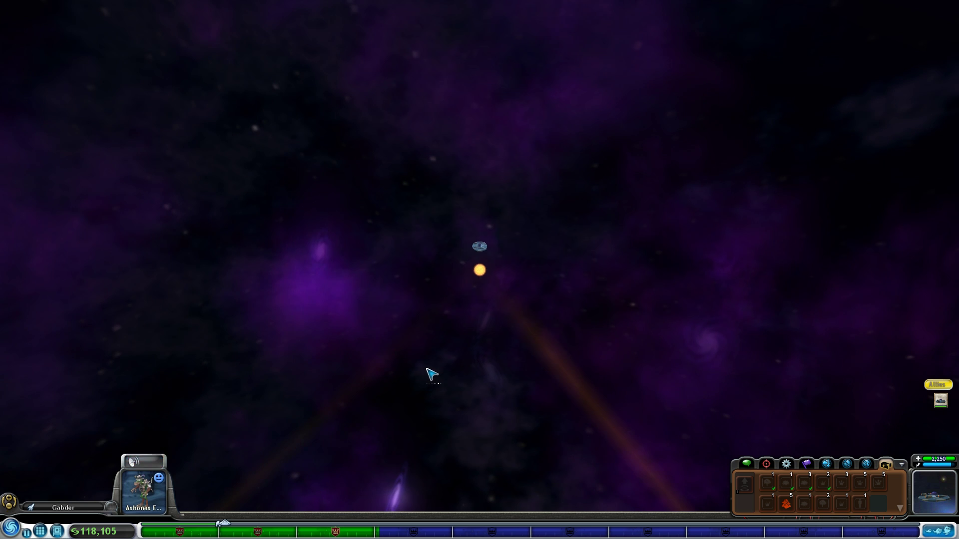
pyautogui.scroll(-5, 424, 377)
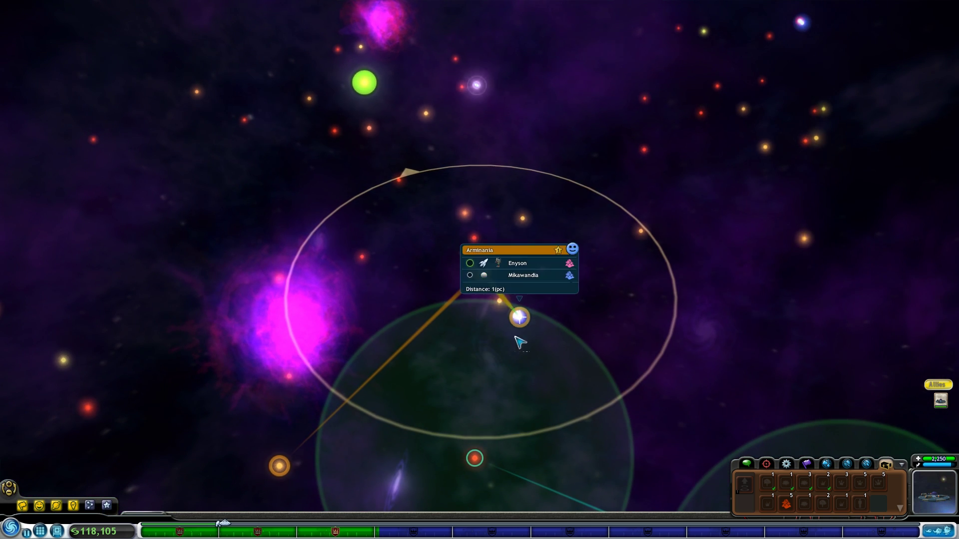
pyautogui.click(519, 317)
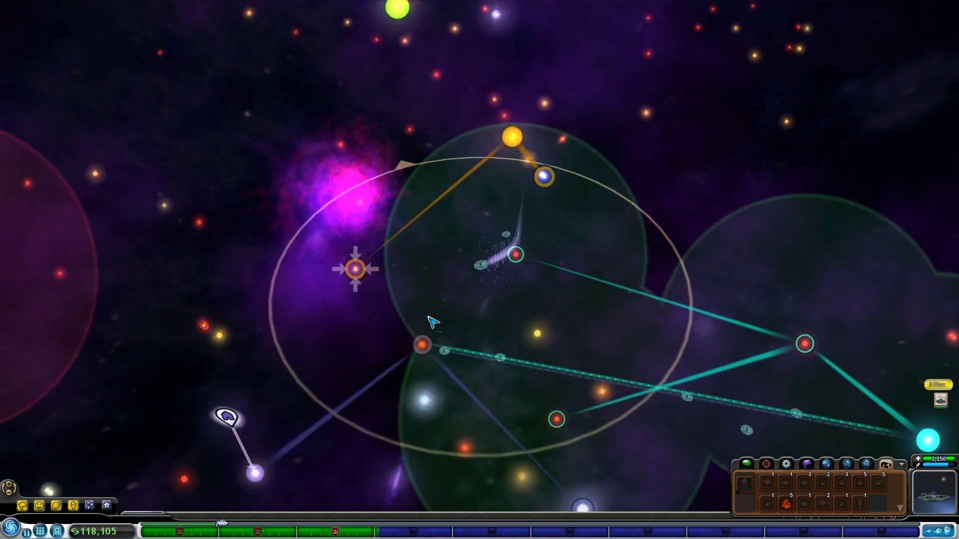
pyautogui.scroll(5, 479, 350)
pyautogui.scroll(3, 475, 353)
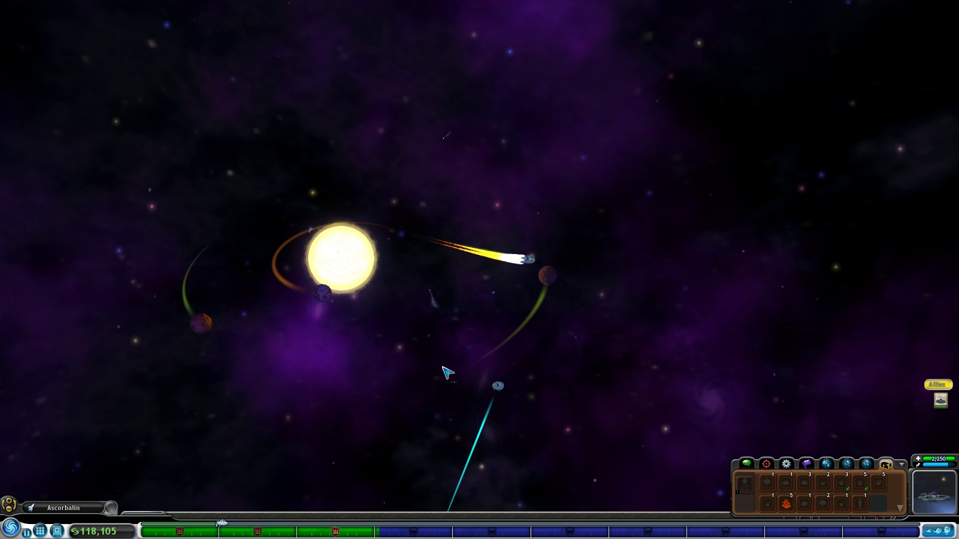
# - Sell the five Red Spice units at Ascorbalin, raising funds to 151,840
pyautogui.click(152, 463)
pyautogui.click(450, 382)
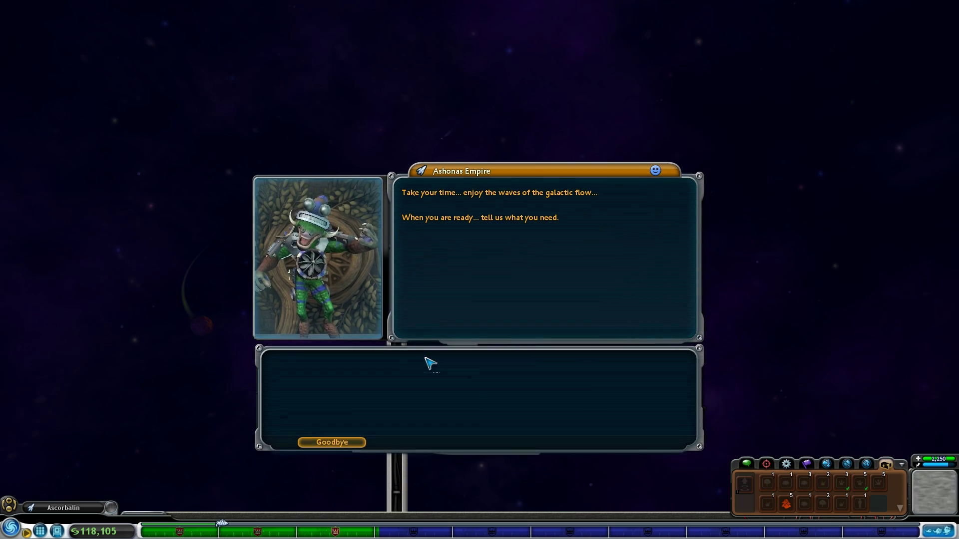
pyautogui.click(337, 371)
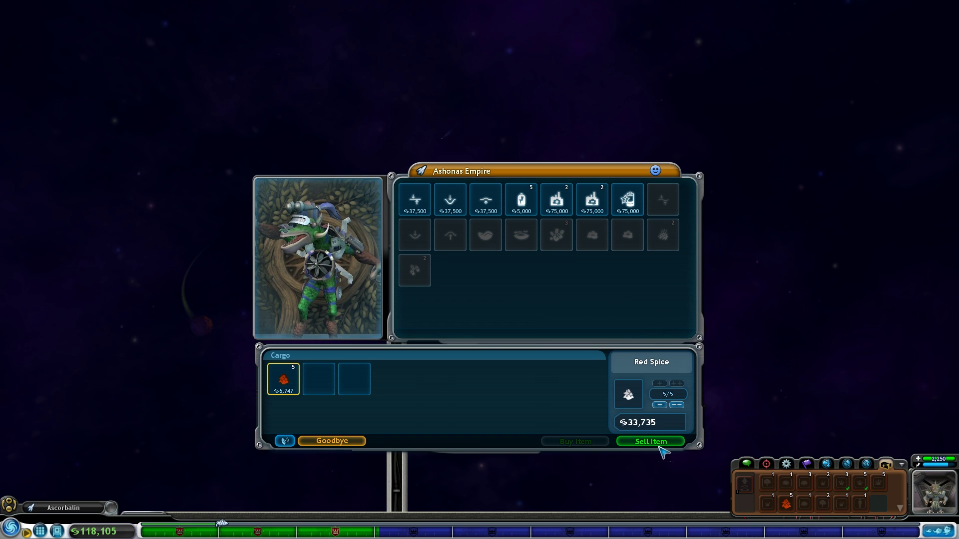
pyautogui.click(342, 443)
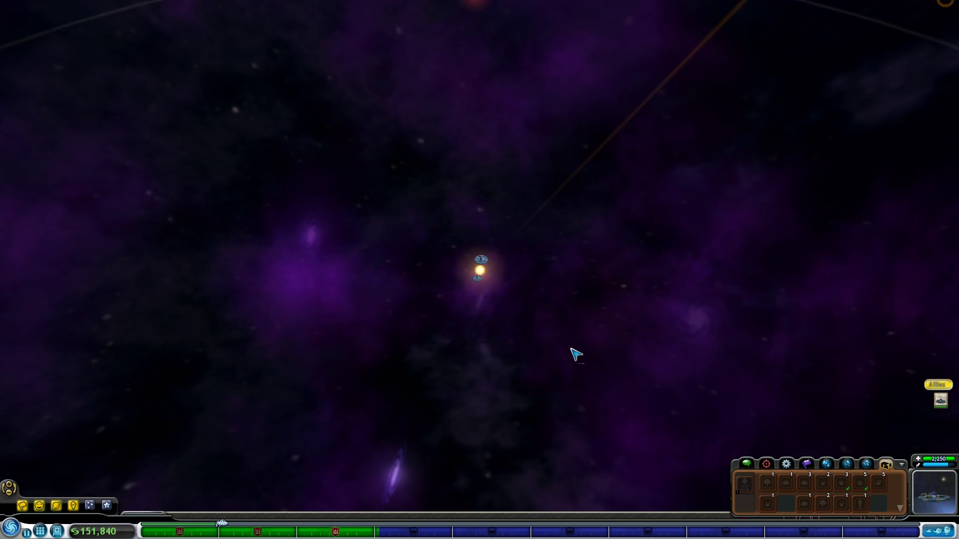
pyautogui.scroll(-5, 574, 354)
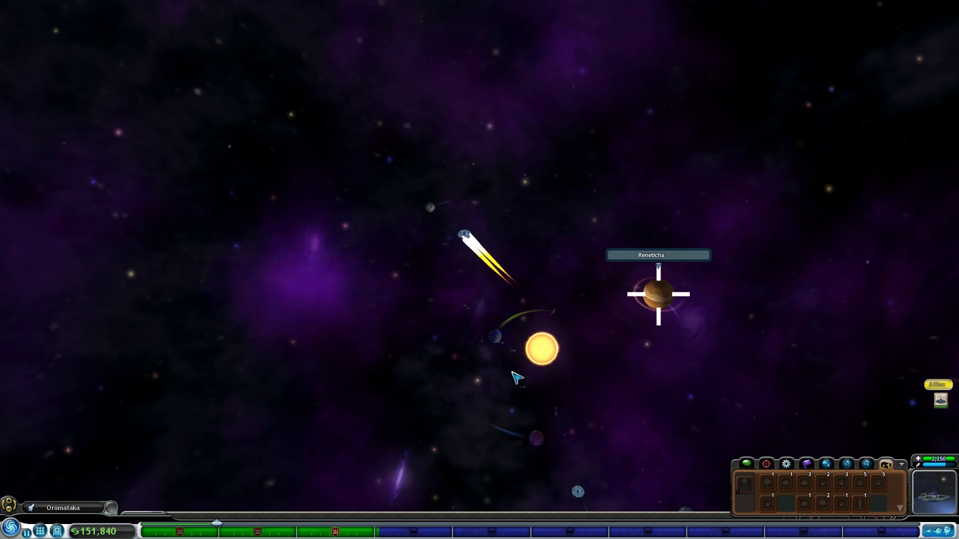
# - Check the Bordooshio store at Oromataka and leave without buying anything
pyautogui.click(143, 463)
pyautogui.click(460, 362)
pyautogui.click(300, 367)
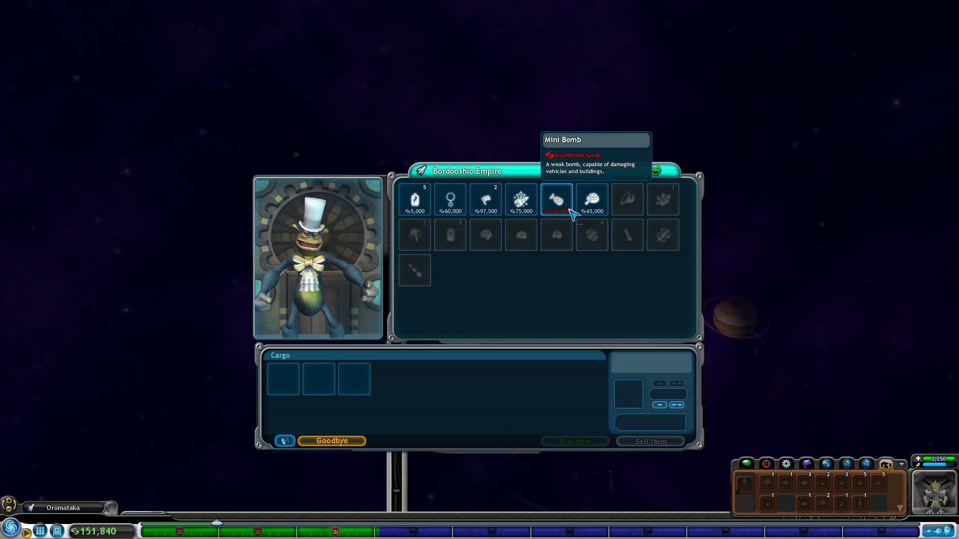
pyautogui.click(332, 441)
pyautogui.scroll(-5, 522, 330)
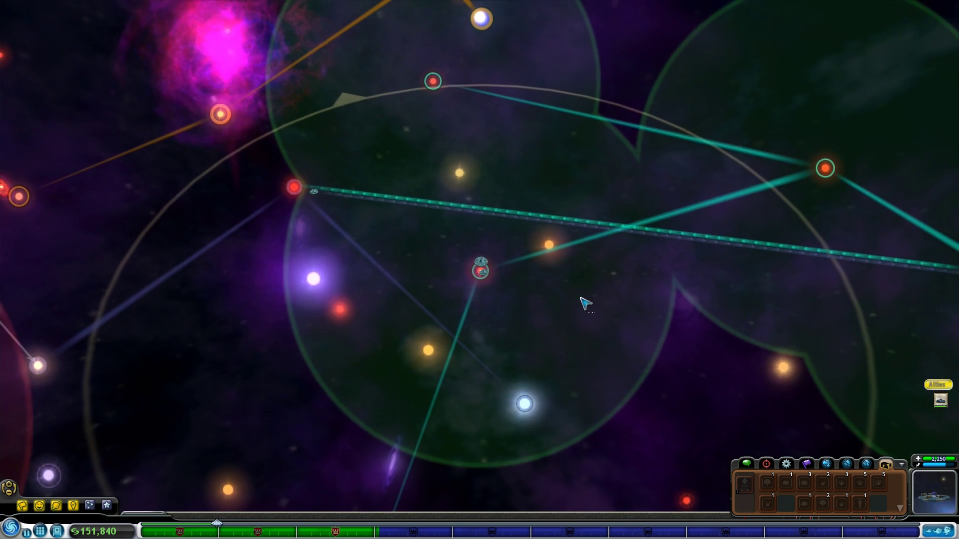
pyautogui.scroll(-3, 583, 302)
pyautogui.scroll(-3, 583, 322)
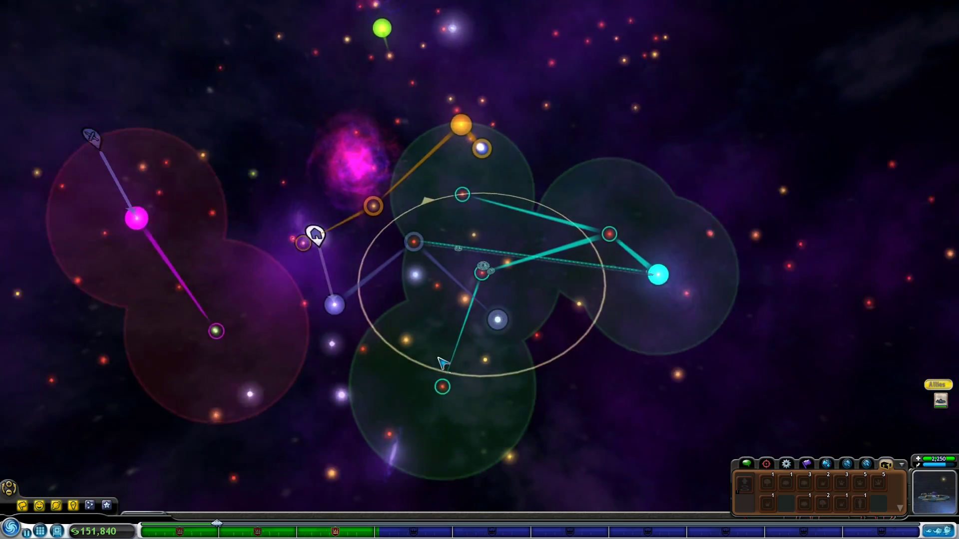
pyautogui.scroll(-2, 524, 315)
pyautogui.scroll(2, 422, 298)
pyautogui.scroll(3, 412, 301)
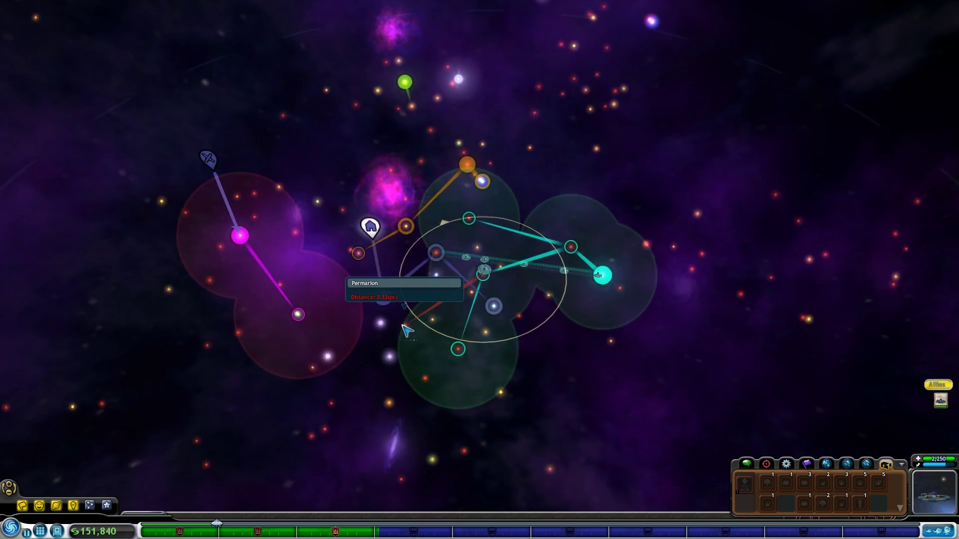
pyautogui.scroll(3, 374, 314)
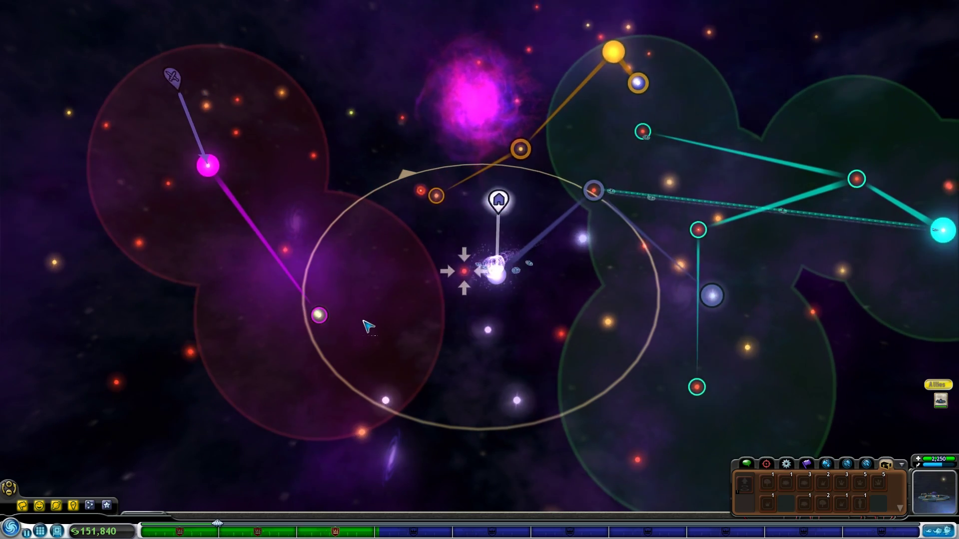
pyautogui.scroll(5, 405, 324)
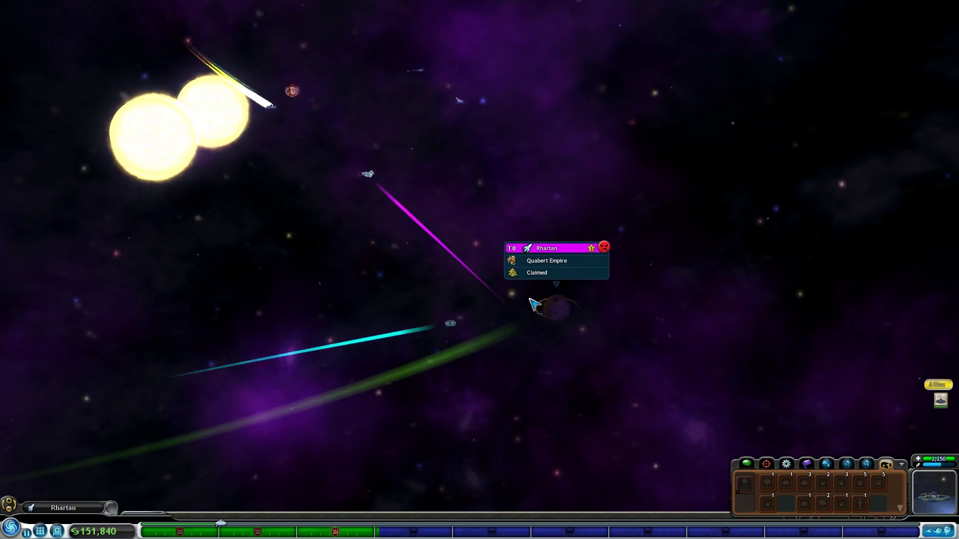
# - Fly to the Rhartan system planet and collect its 35,925 sporebuck reward
pyautogui.click(535, 304)
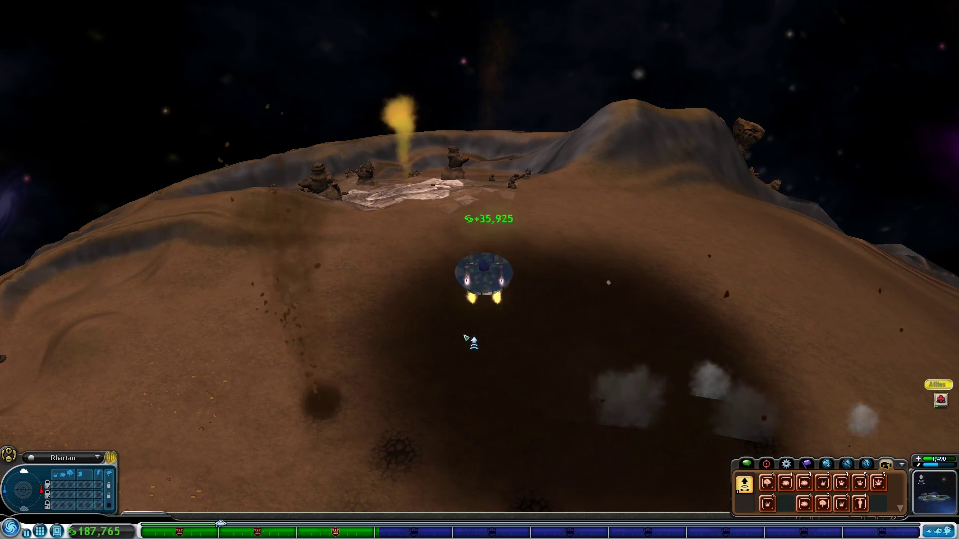
pyautogui.scroll(-5, 454, 341)
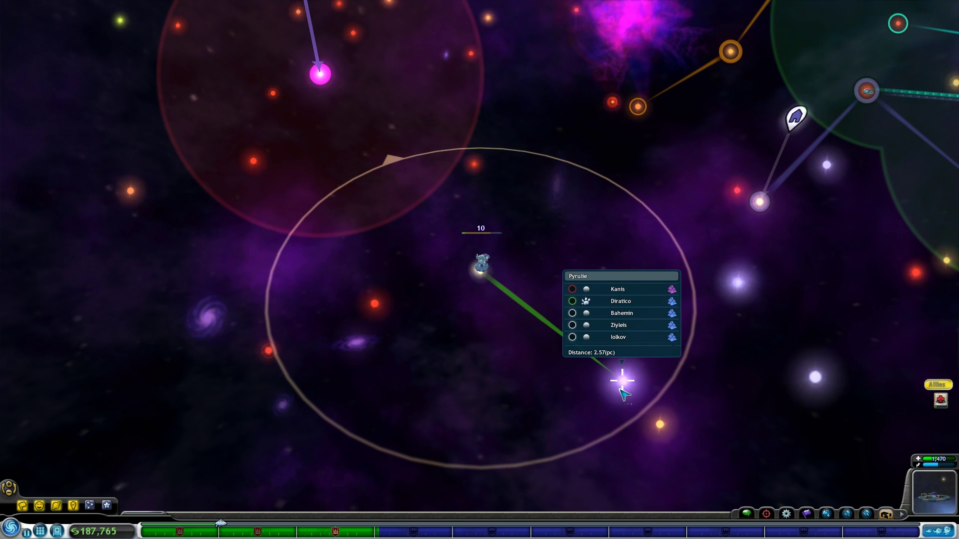
# - Warp to the home world Lyguli and open communication with it
pyautogui.click(622, 384)
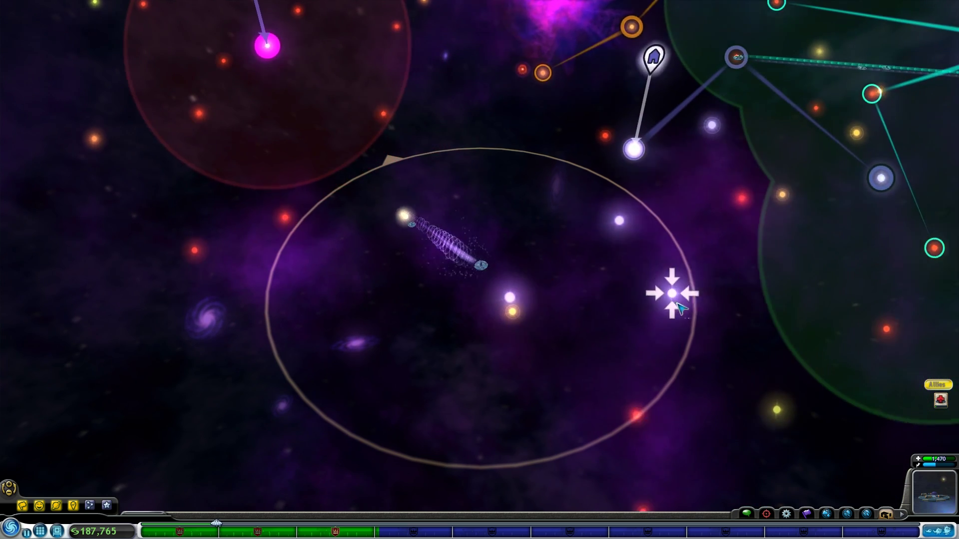
pyautogui.scroll(3, 502, 264)
pyautogui.scroll(3, 502, 263)
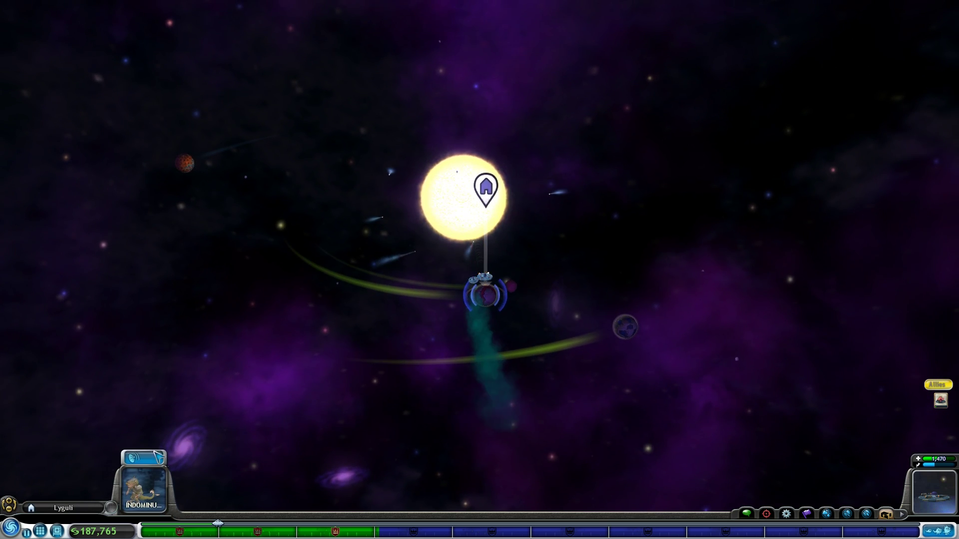
pyautogui.click(155, 455)
pyautogui.click(424, 377)
# - Greet Lyguli, recharge the ship's energy for free, and browse the home world store
pyautogui.click(169, 458)
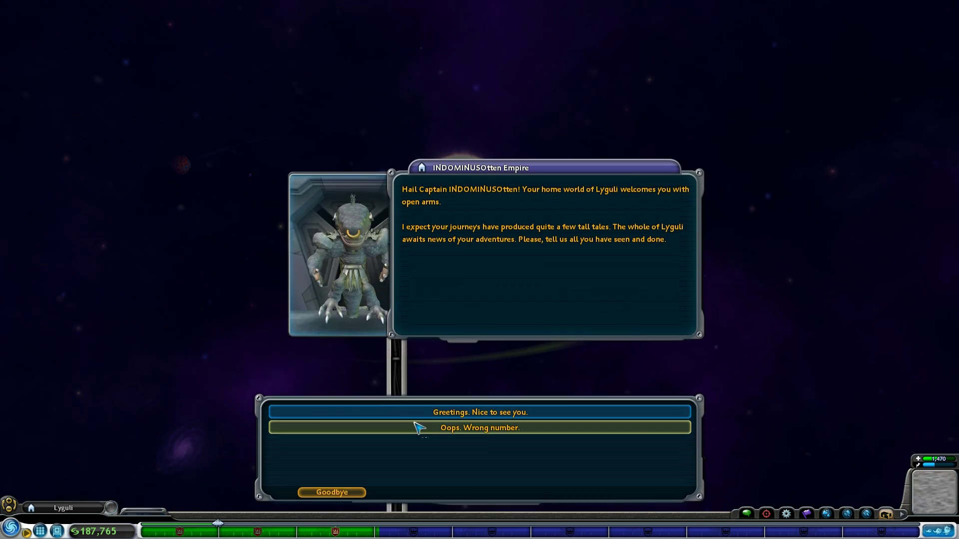
pyautogui.click(379, 406)
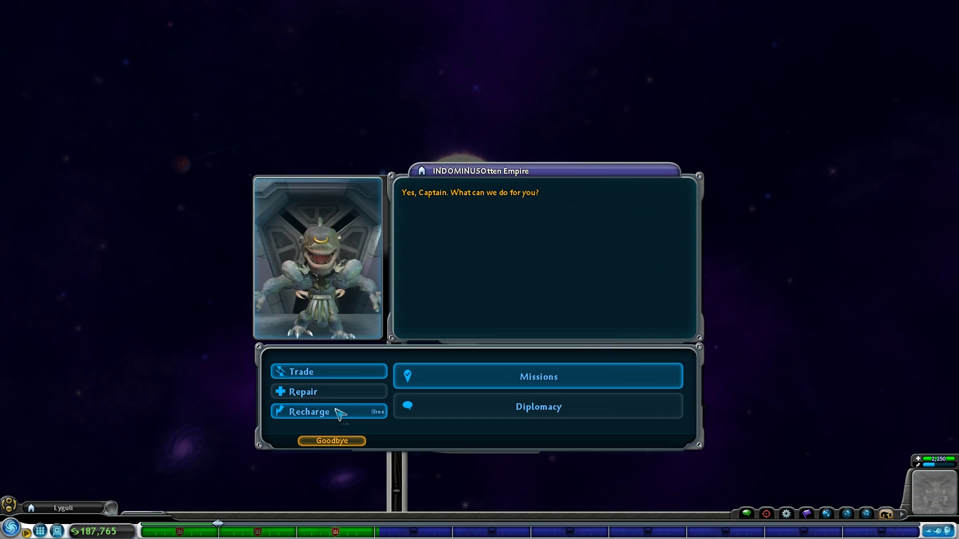
pyautogui.click(359, 375)
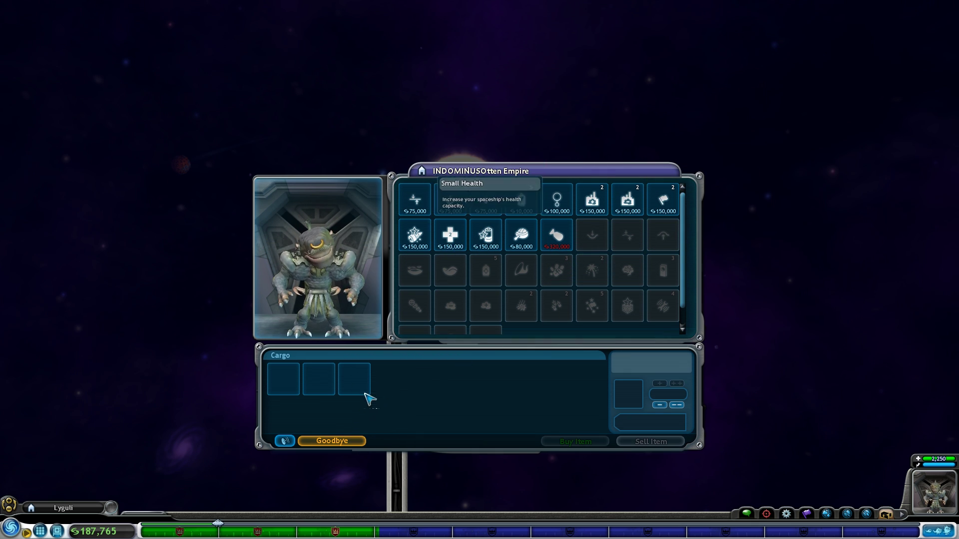
# - Leave Lyguli, warp to Dilus-2, and collect spice through the Chamlov colony's trade screen
pyautogui.click(344, 444)
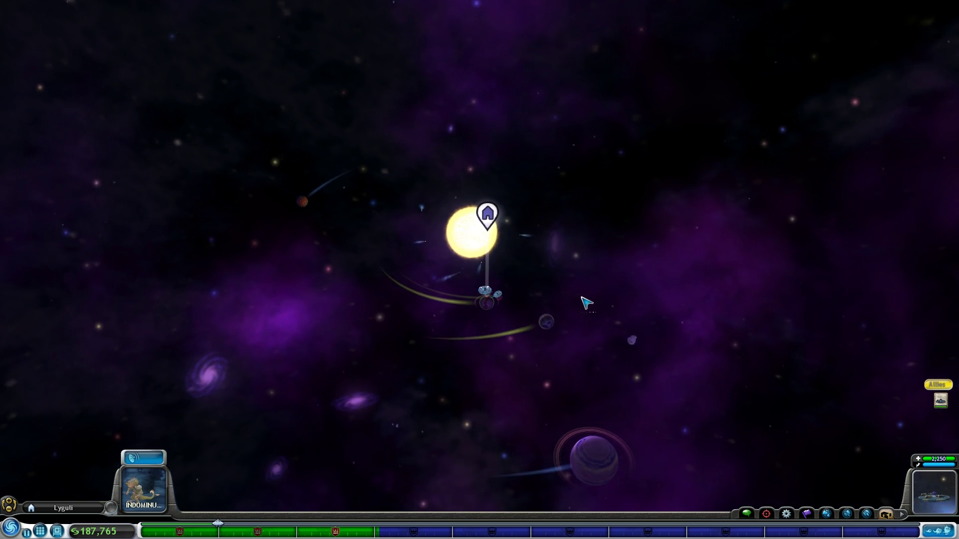
pyautogui.scroll(-5, 581, 320)
pyautogui.scroll(-5, 582, 291)
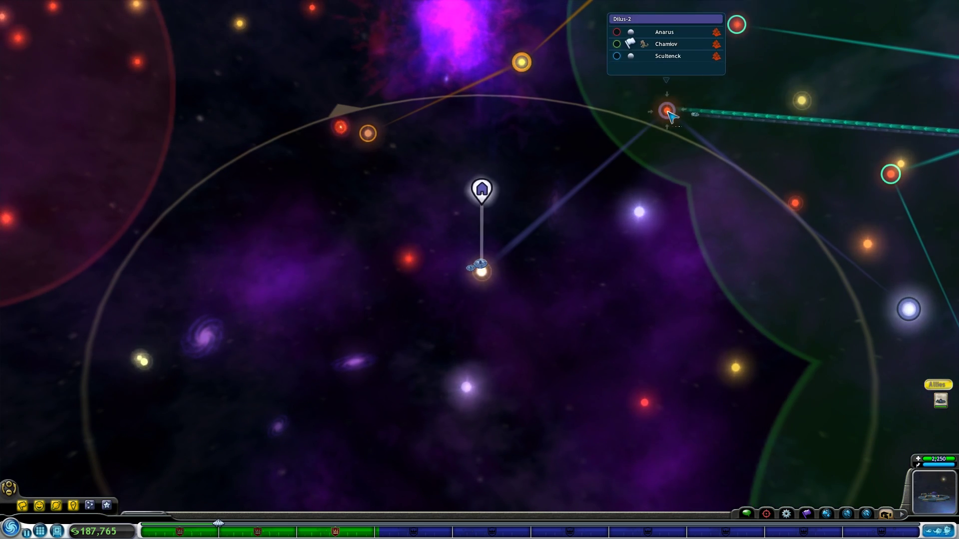
pyautogui.click(666, 111)
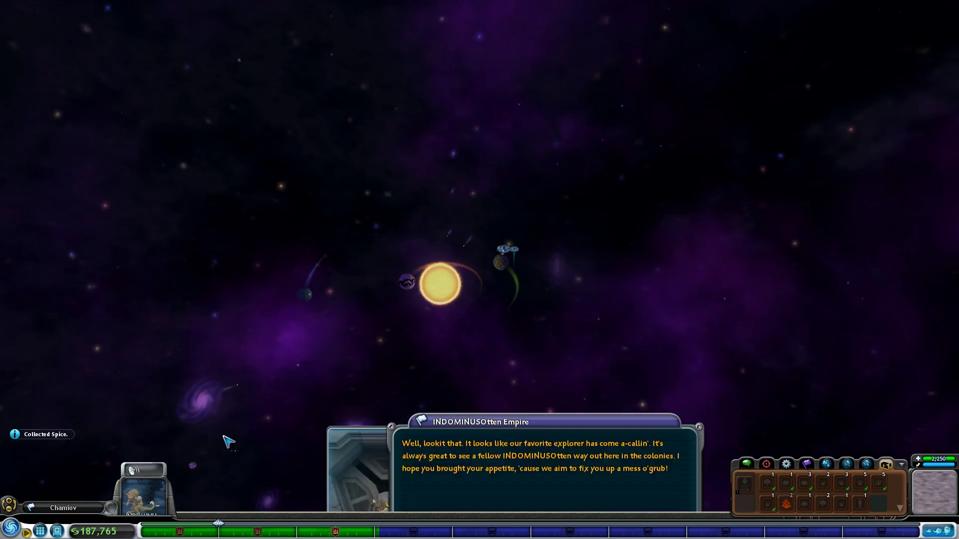
pyautogui.click(523, 366)
pyautogui.click(335, 370)
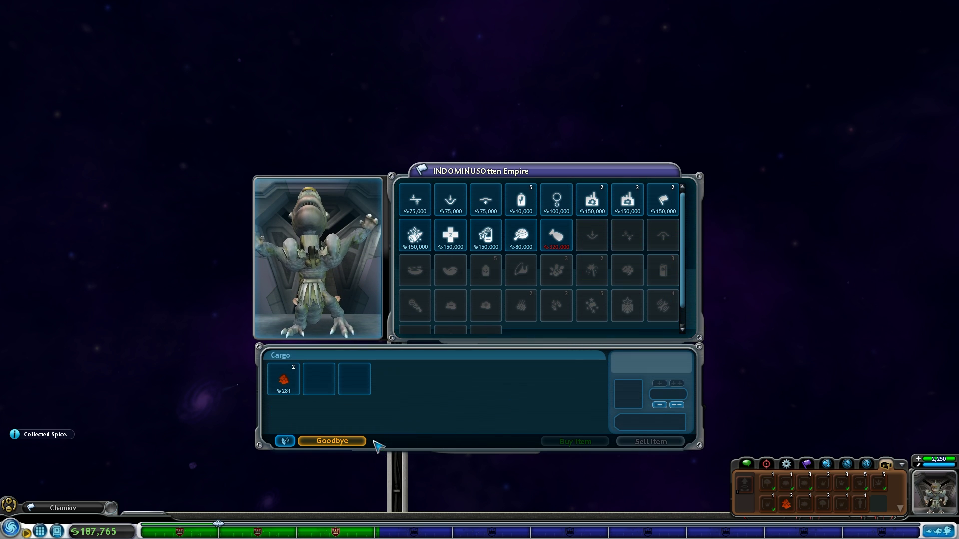
pyautogui.click(332, 441)
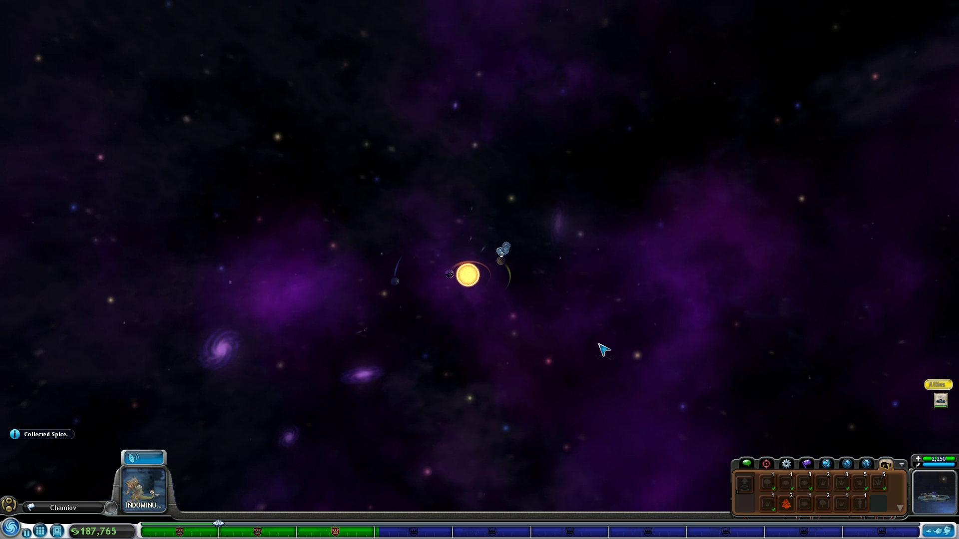
pyautogui.scroll(-5, 613, 337)
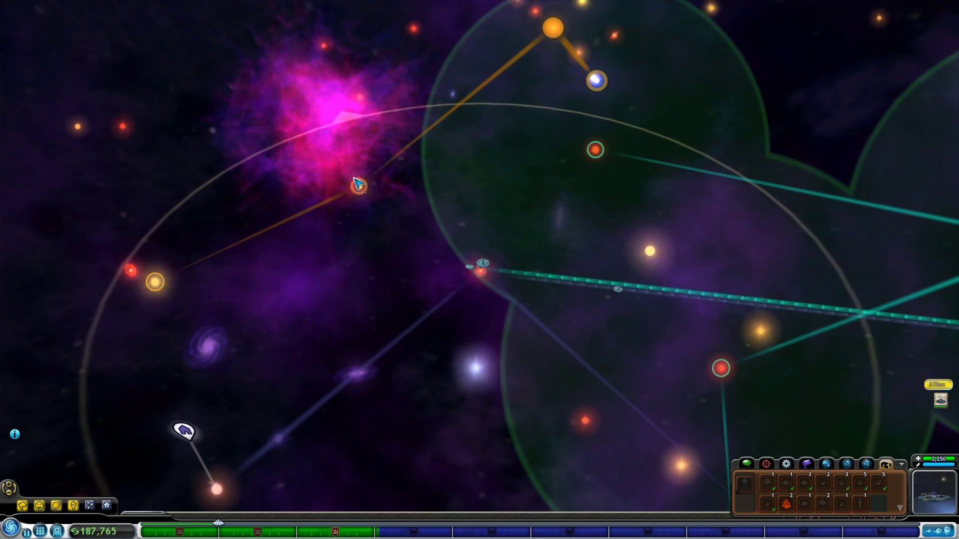
# - Warp to Ascorbalin and sell the Red Spice to the Ashonas Empire
pyautogui.click(358, 185)
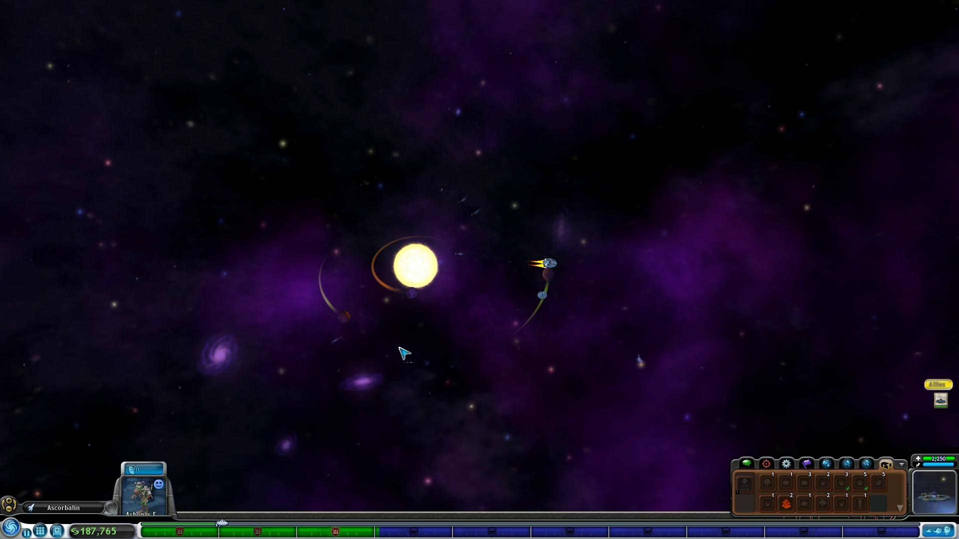
pyautogui.click(133, 471)
pyautogui.click(446, 366)
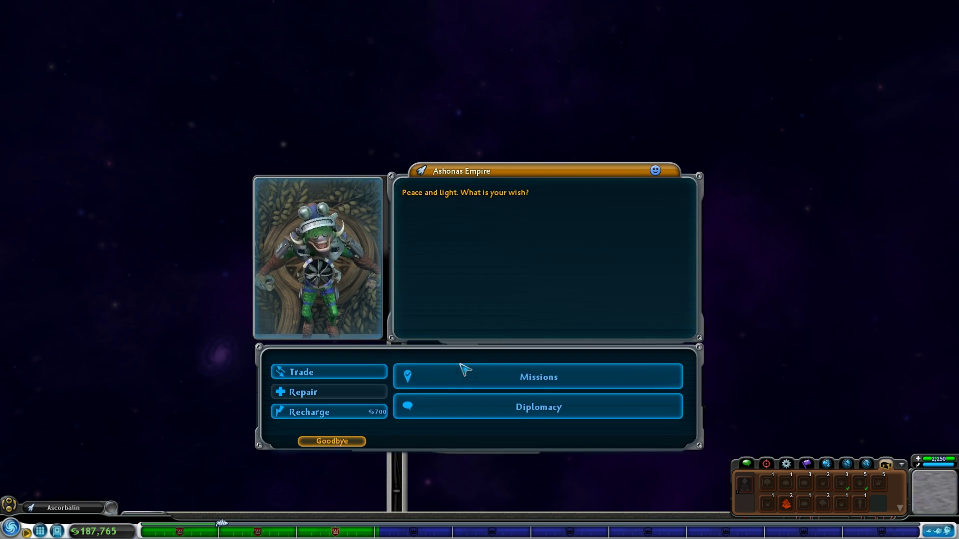
pyautogui.click(354, 377)
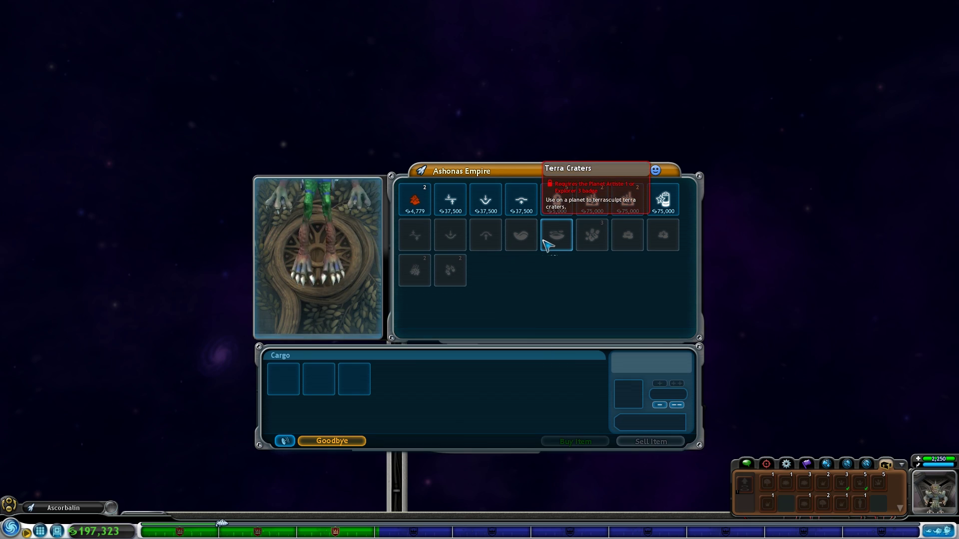
pyautogui.click(358, 441)
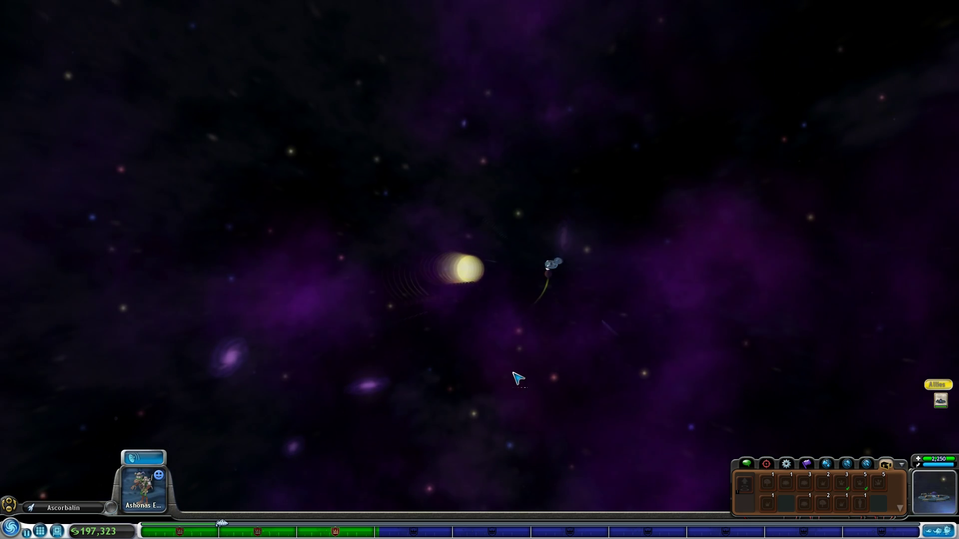
pyautogui.scroll(-5, 522, 382)
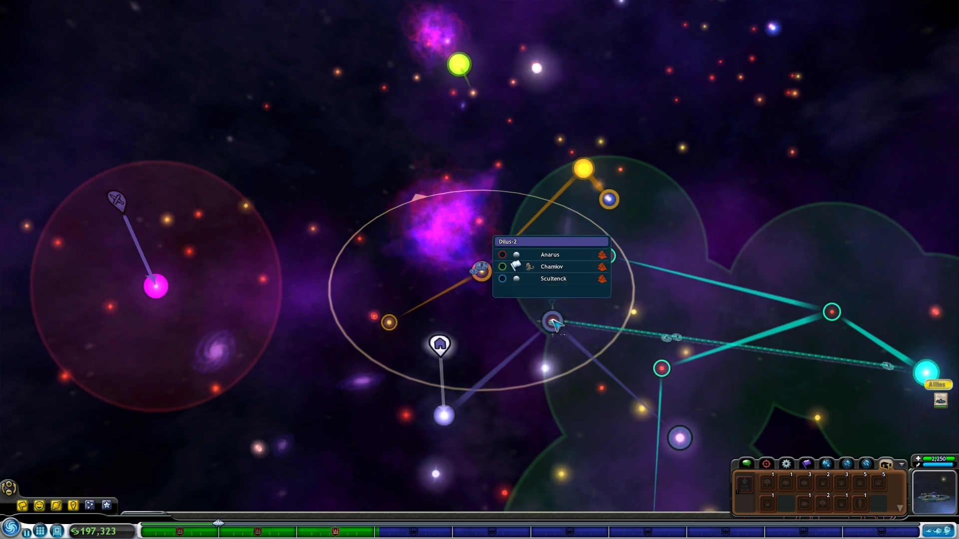
# - Warp via a nearby star to Oromataka and buy a 97,500 item from the Bordooshio Empire
pyautogui.click(552, 323)
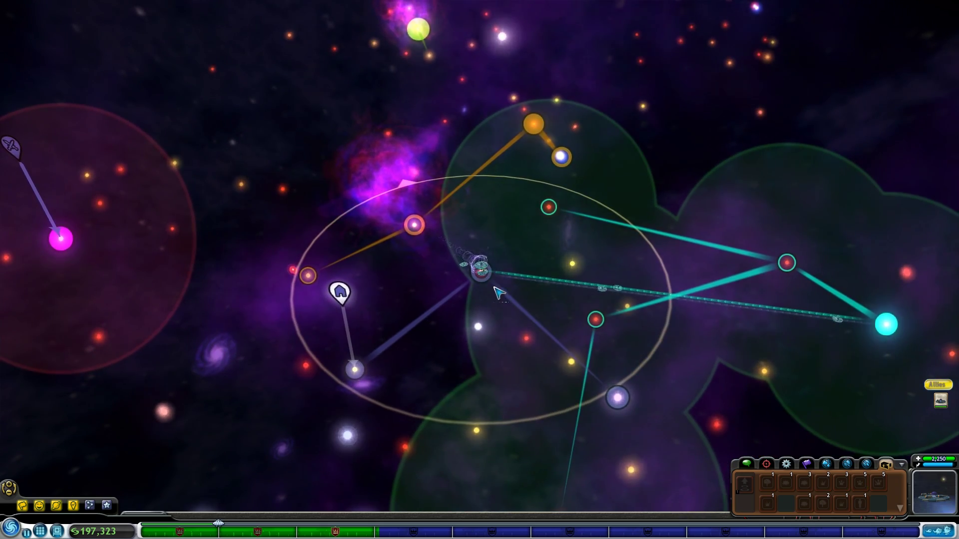
pyautogui.scroll(2, 565, 353)
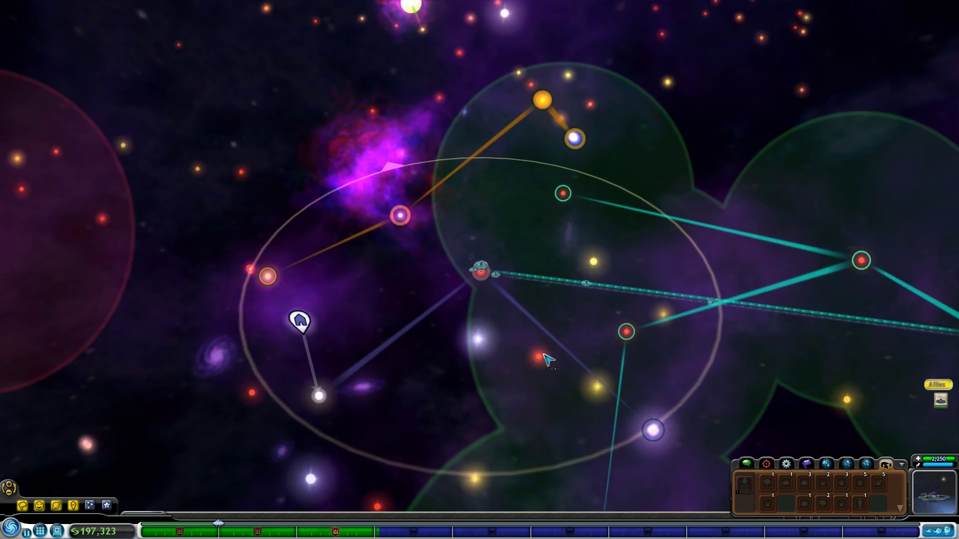
pyautogui.click(622, 329)
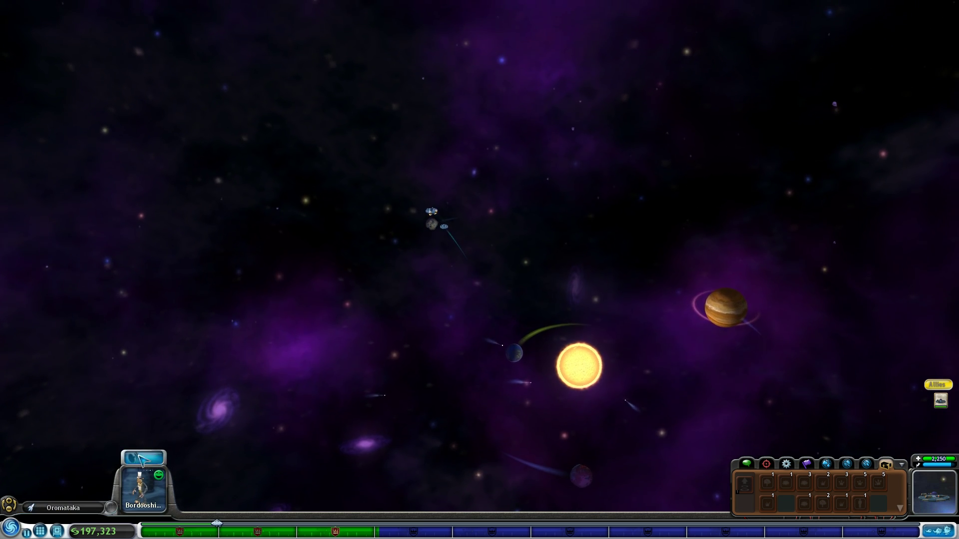
pyautogui.click(145, 480)
pyautogui.click(451, 375)
pyautogui.click(378, 373)
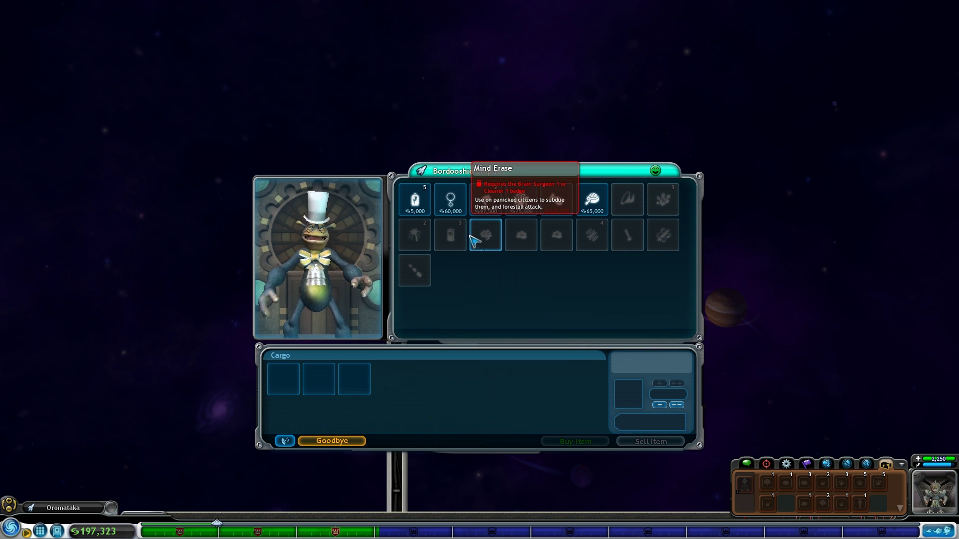
pyautogui.click(331, 441)
pyautogui.scroll(-3, 450, 407)
pyautogui.scroll(-3, 456, 392)
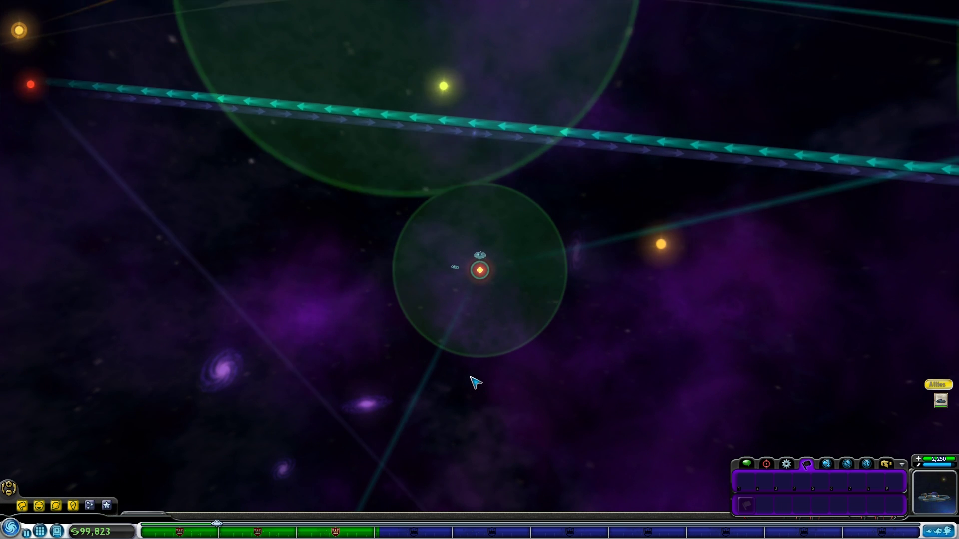
pyautogui.scroll(3, 442, 375)
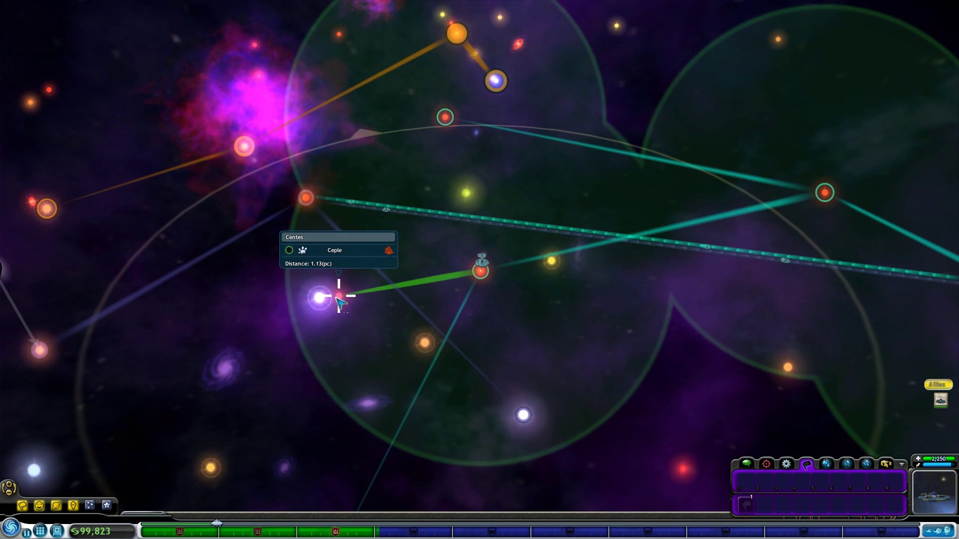
# - Warp through Centes and another star to the red Permarion star, viewing its planets
pyautogui.click(424, 340)
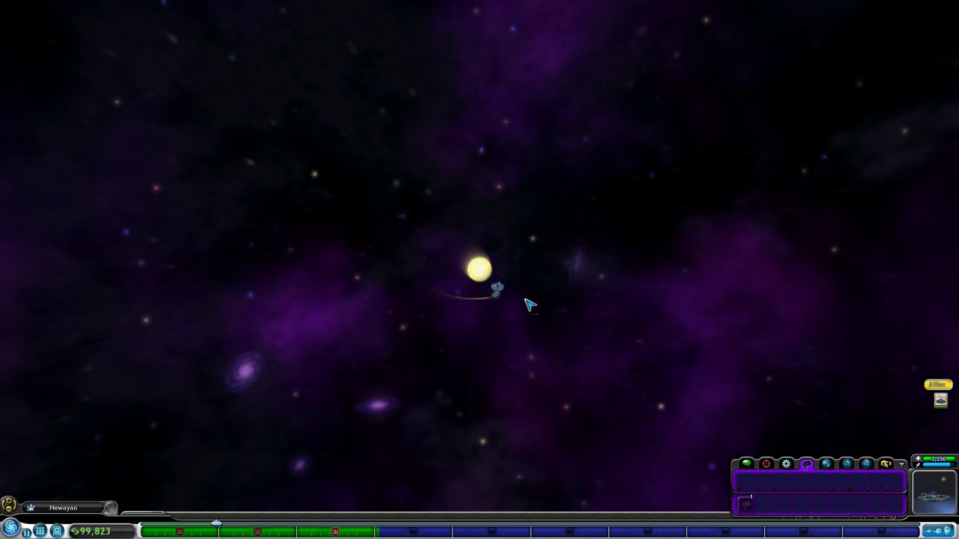
pyautogui.scroll(-10, 529, 304)
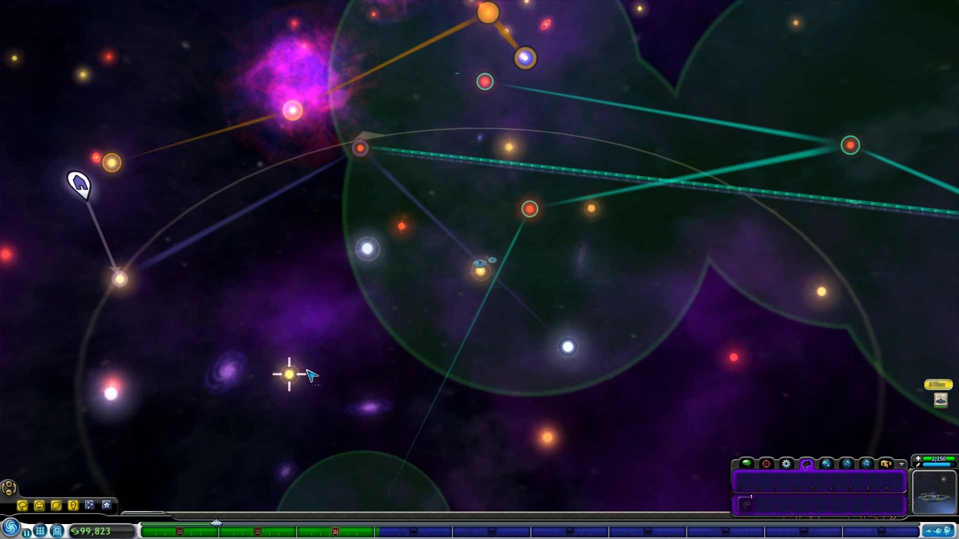
pyautogui.click(290, 375)
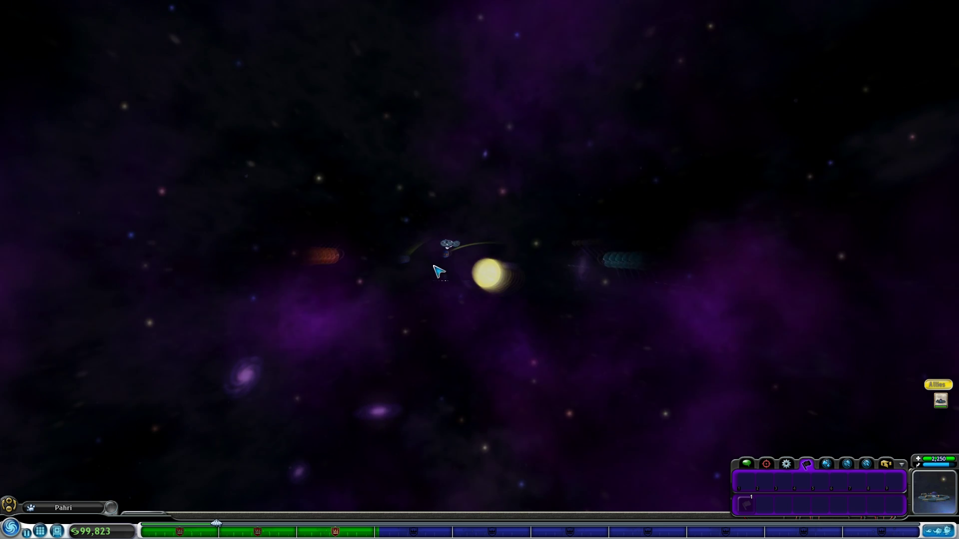
pyautogui.scroll(-5, 438, 270)
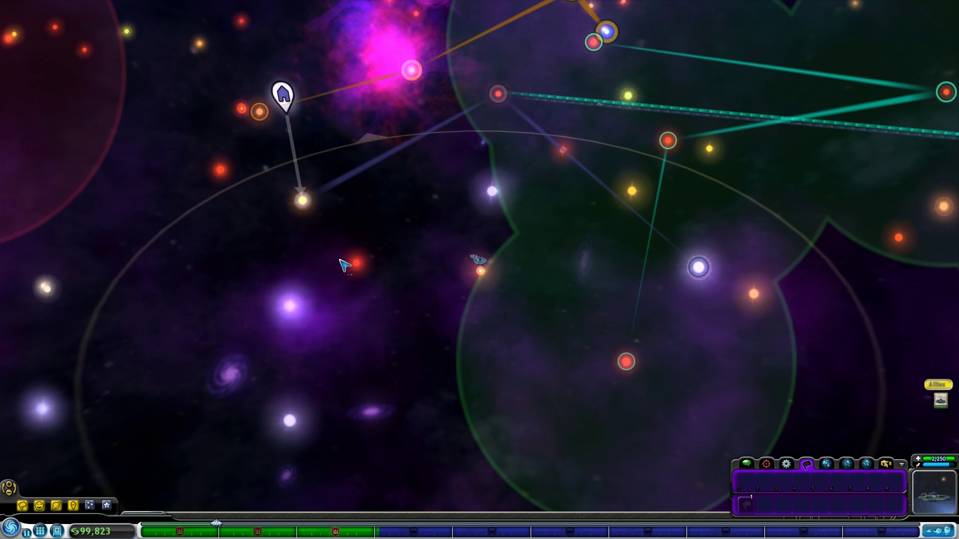
pyautogui.click(355, 264)
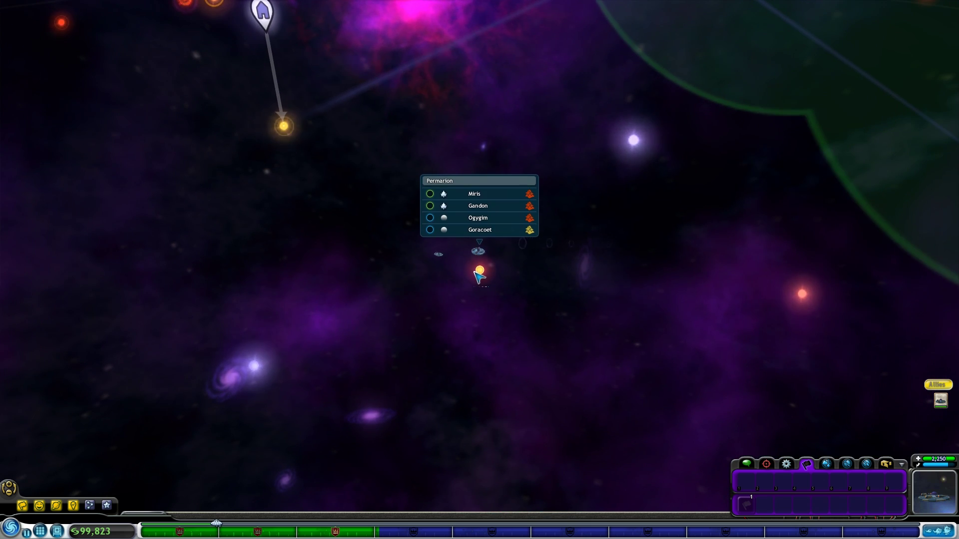
pyautogui.scroll(5, 483, 283)
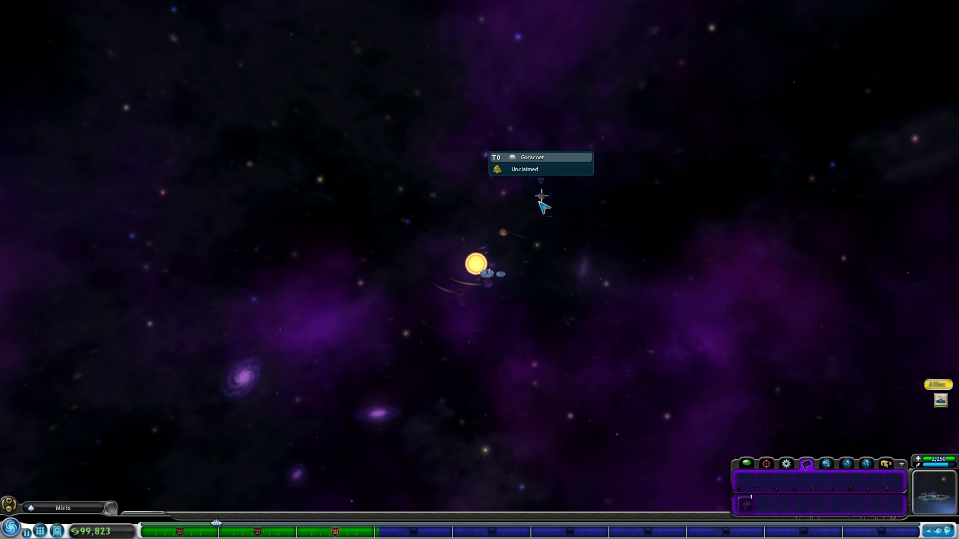
pyautogui.scroll(-5, 487, 282)
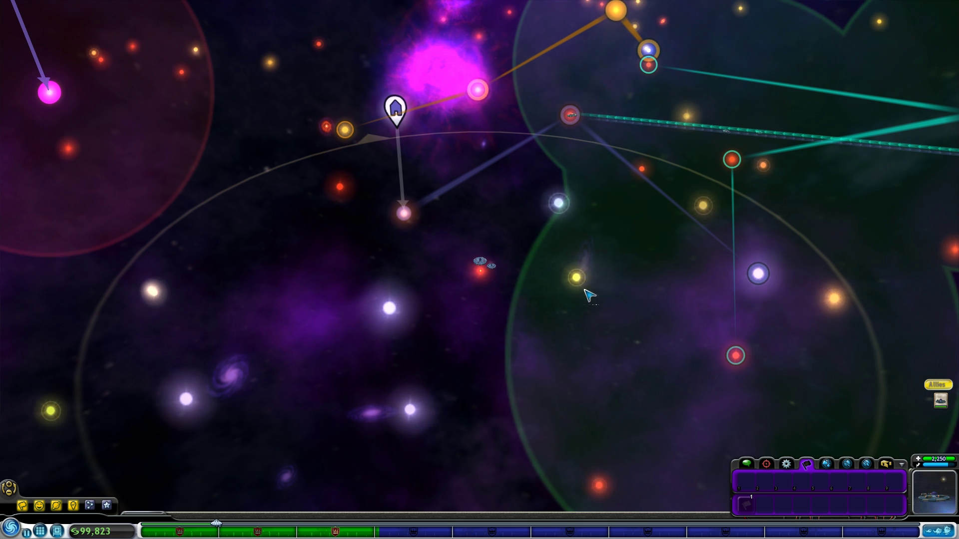
# - Hop across successive stars through Chagron and Lallina on to the Melseneas system
pyautogui.click(576, 277)
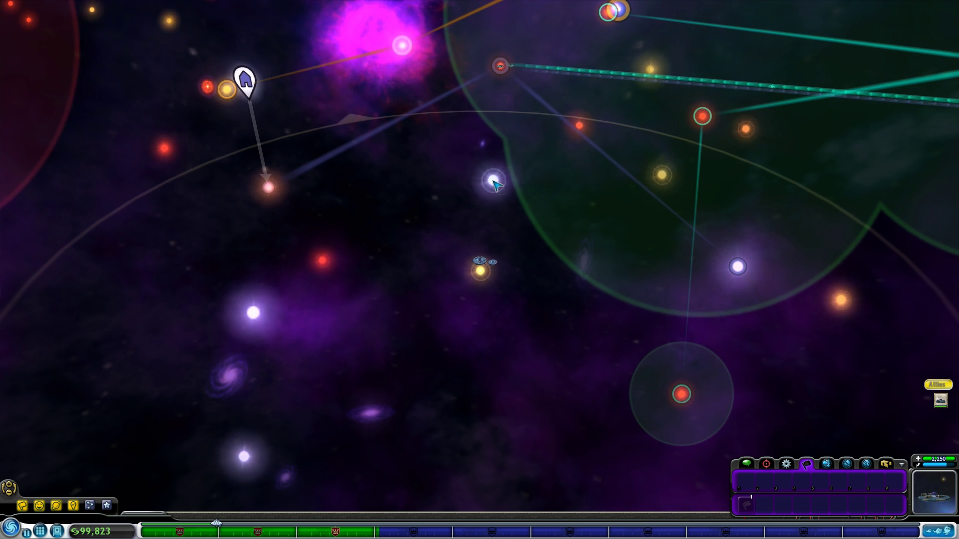
pyautogui.click(493, 182)
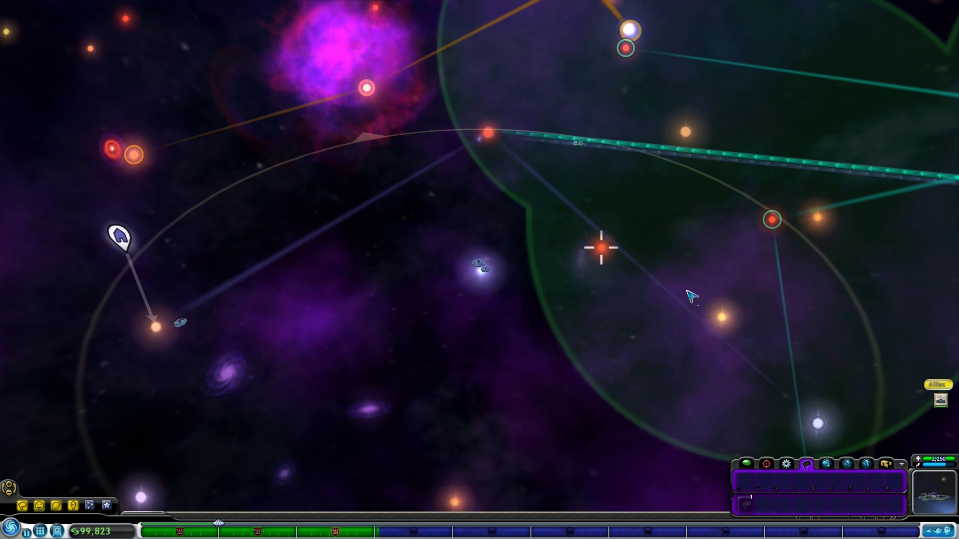
pyautogui.click(603, 248)
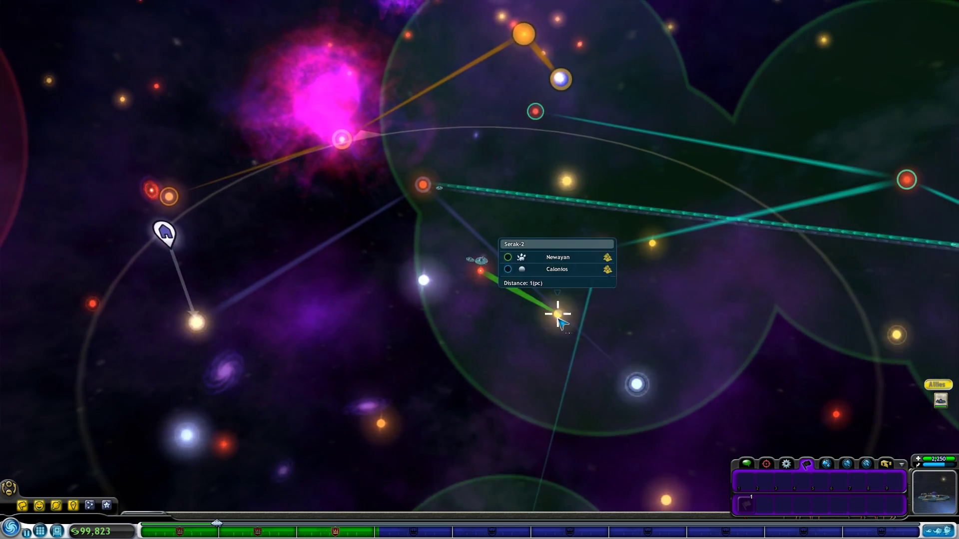
pyautogui.click(559, 318)
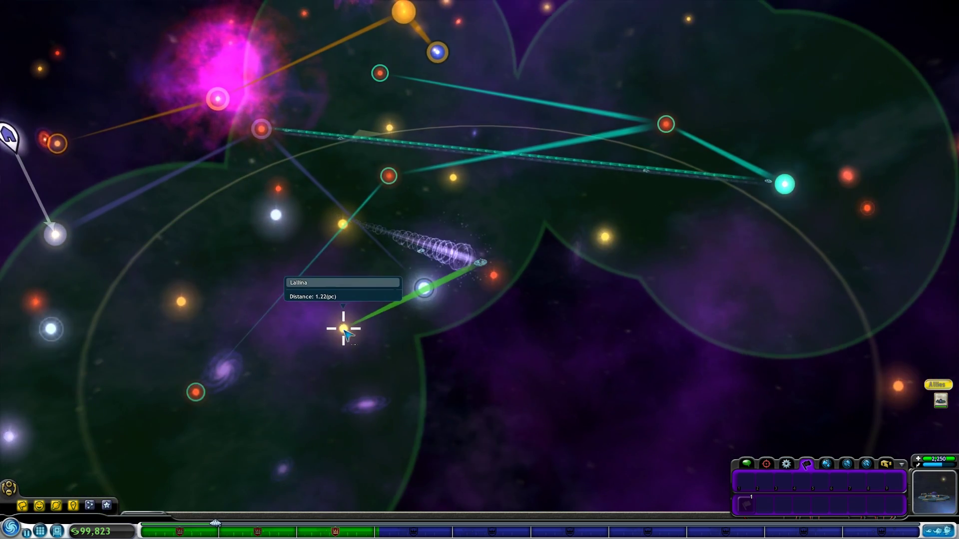
pyautogui.click(339, 324)
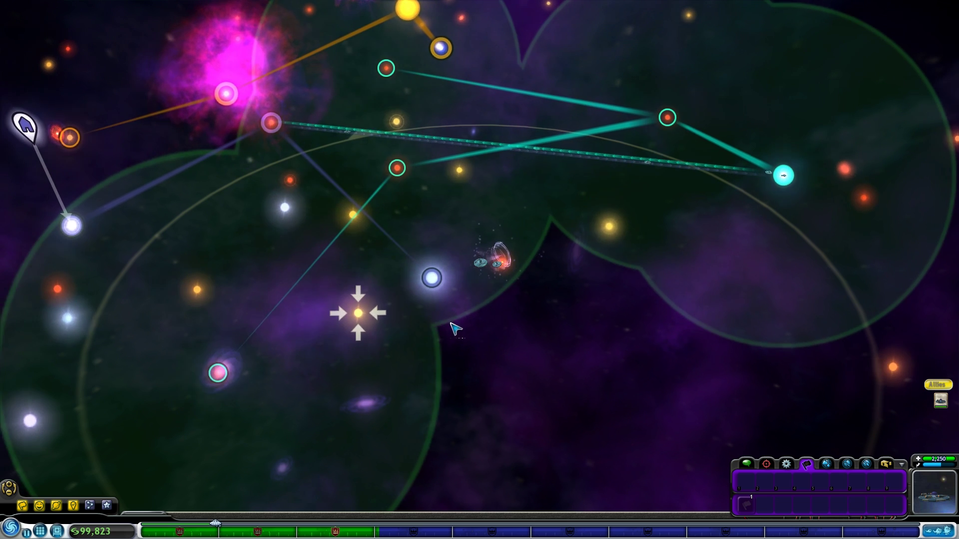
pyautogui.scroll(5, 477, 322)
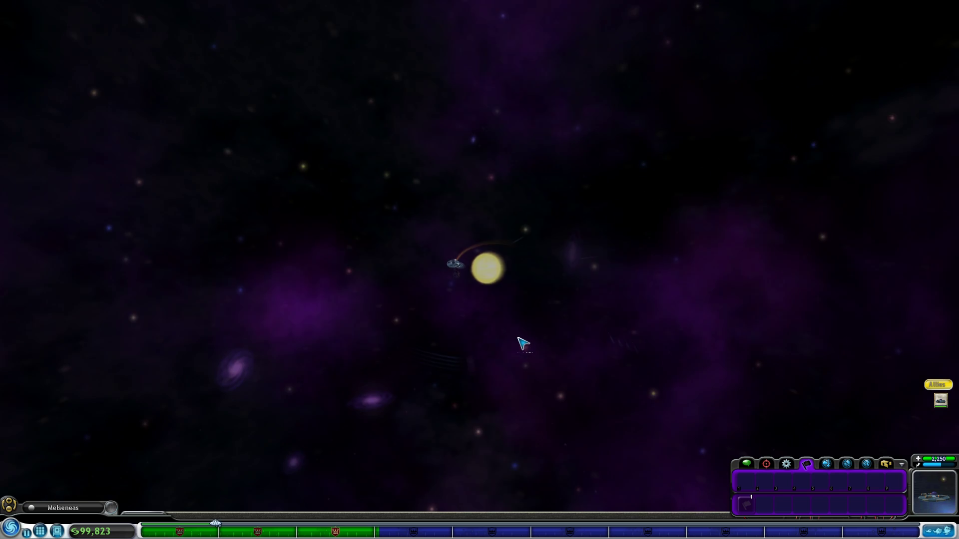
pyautogui.scroll(-5, 523, 343)
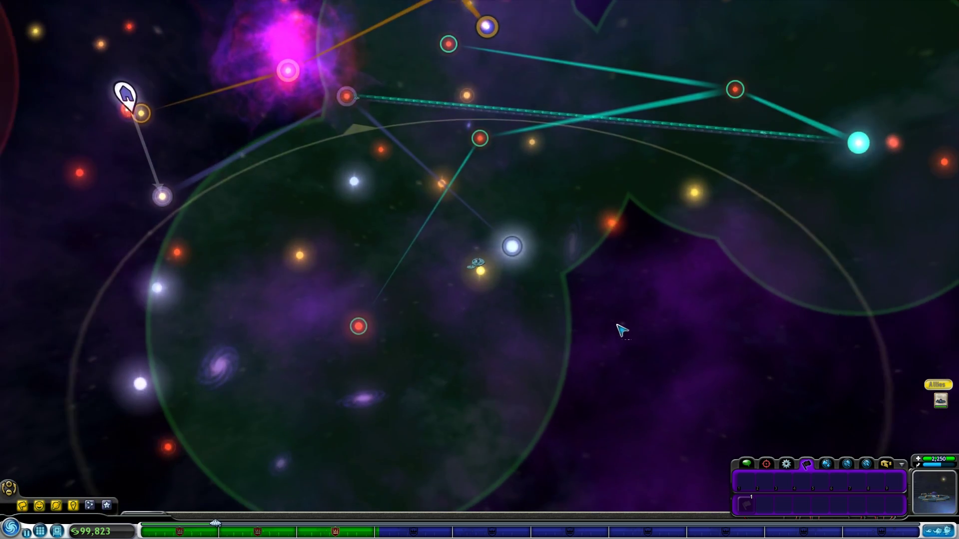
pyautogui.scroll(-2, 622, 330)
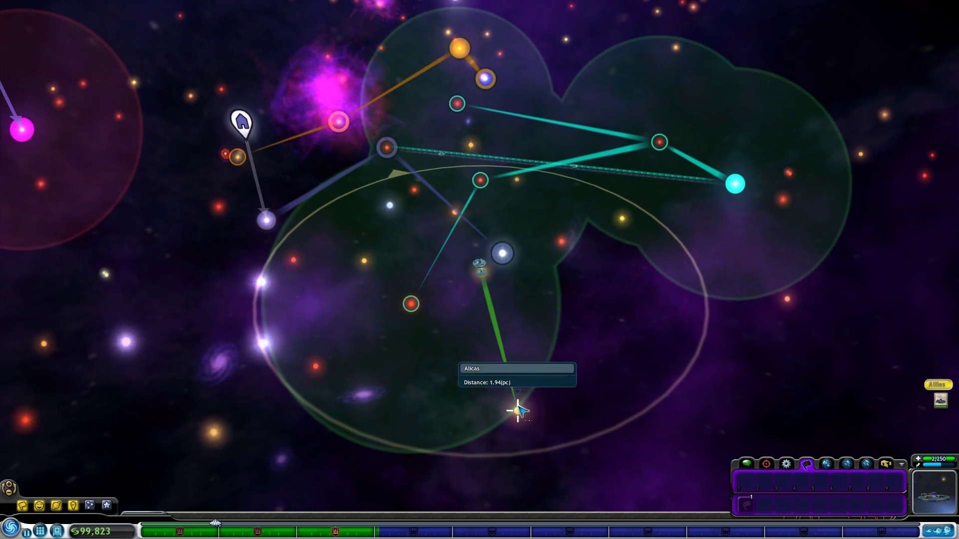
pyautogui.click(517, 411)
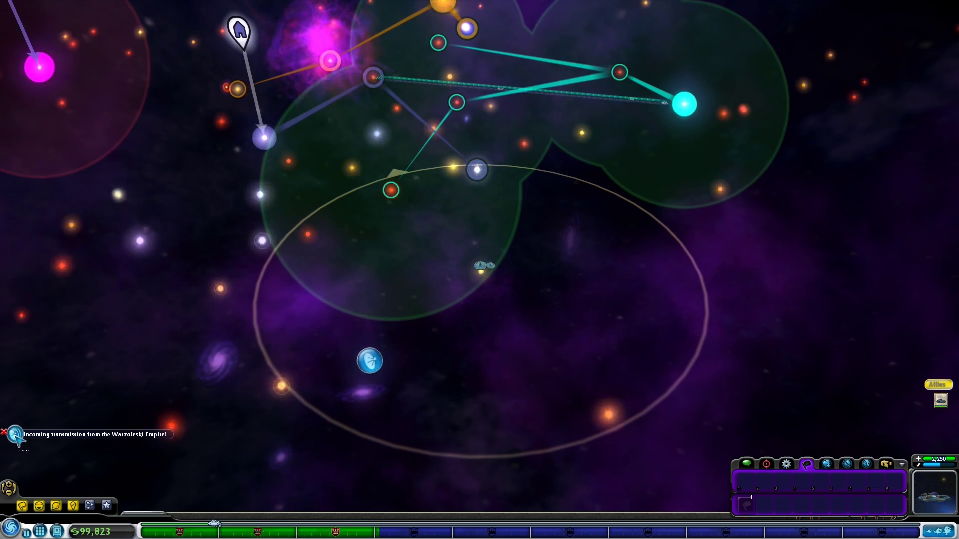
pyautogui.scroll(3, 289, 386)
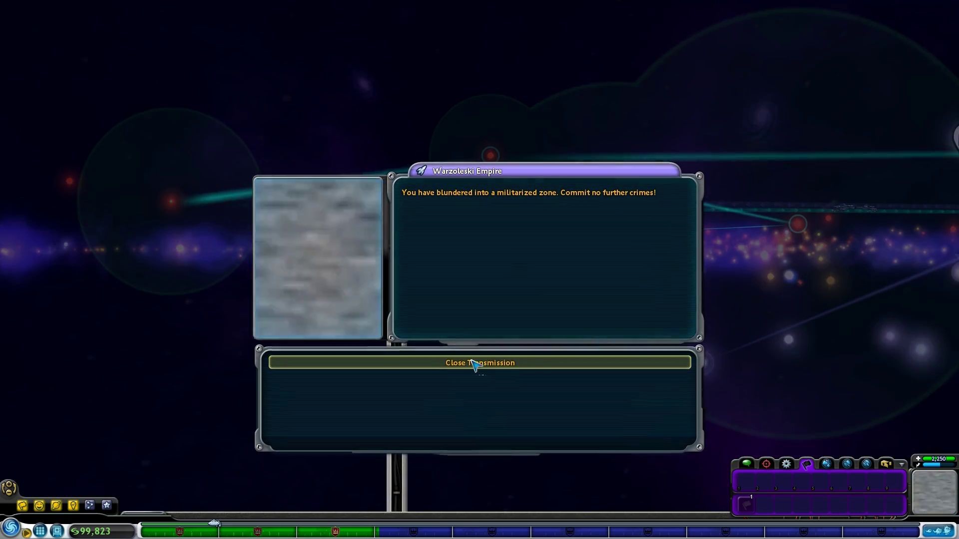
# - Dismiss the Warzoleski transmission and descend onto icy planet Ducelosid in the Alicas system
pyautogui.click(471, 364)
pyautogui.scroll(-3, 422, 256)
pyautogui.scroll(5, 491, 291)
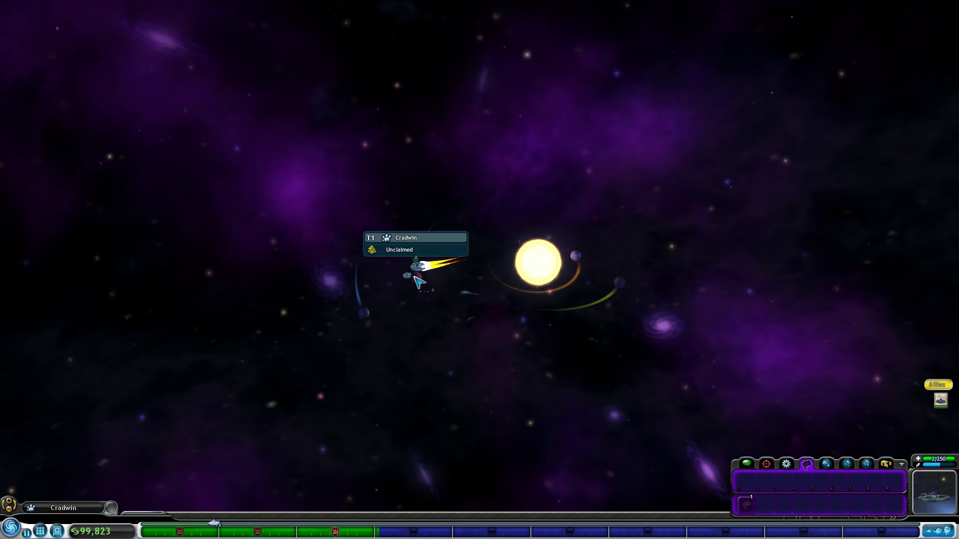
pyautogui.doubleClick(355, 315)
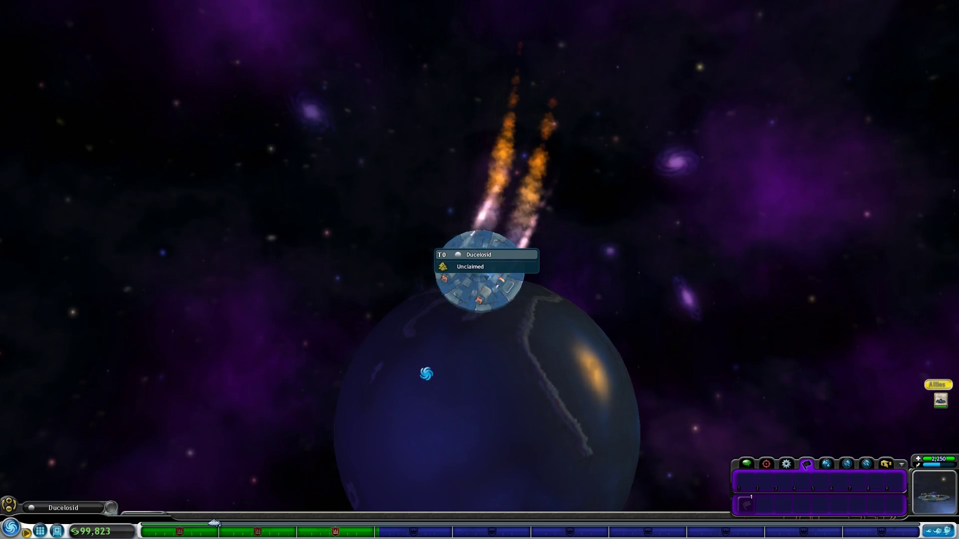
pyautogui.doubleClick(426, 374)
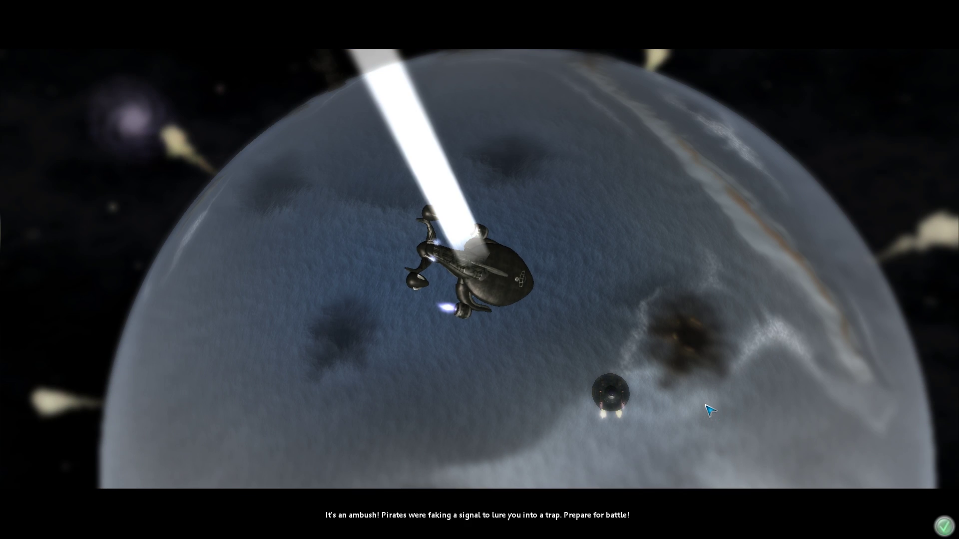
# - End the ambush cutscene and fire on the attacking pirate ship over Ducelosid
pyautogui.click(944, 528)
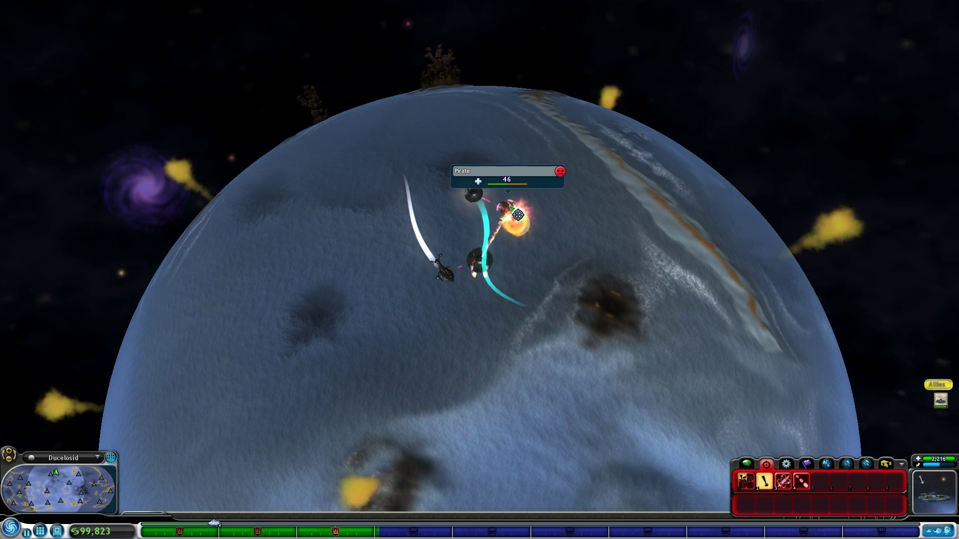
pyautogui.click(493, 219)
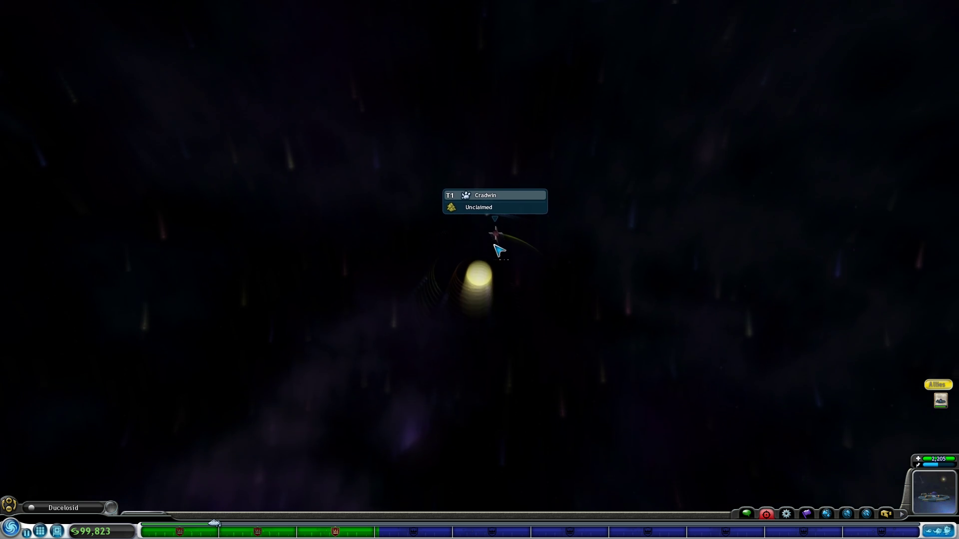
pyautogui.scroll(-3, 497, 249)
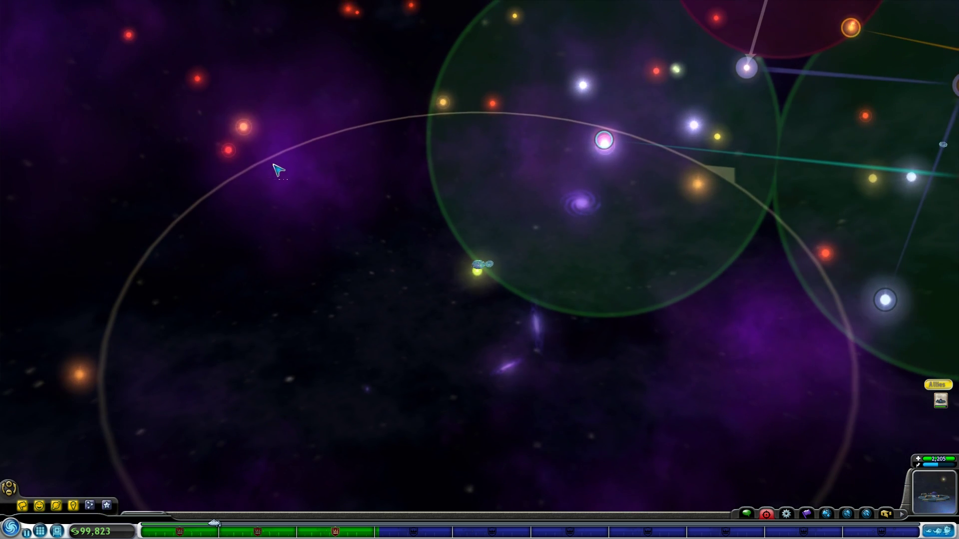
pyautogui.scroll(-3, 279, 172)
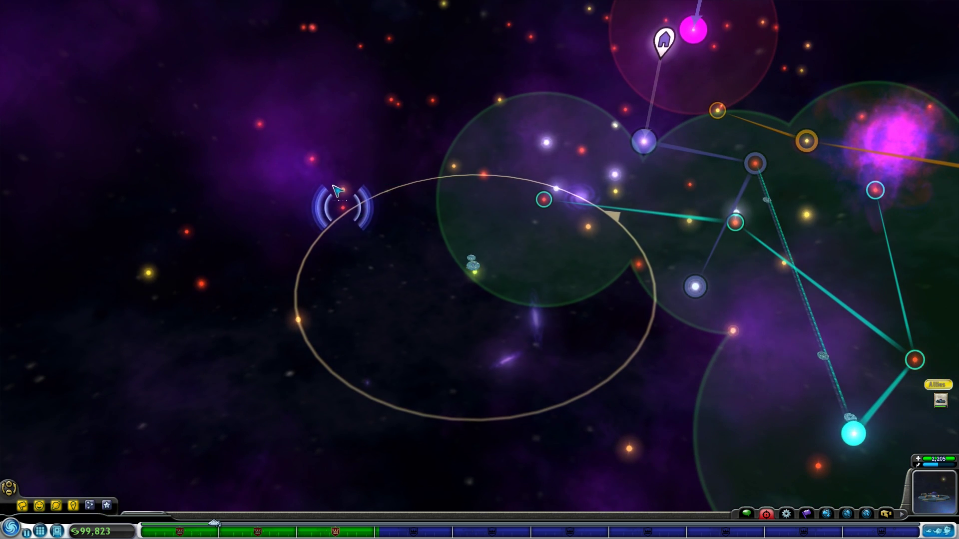
# - Warp to the star Thaos and fly down toward its unclaimed planet Paton
pyautogui.click(298, 323)
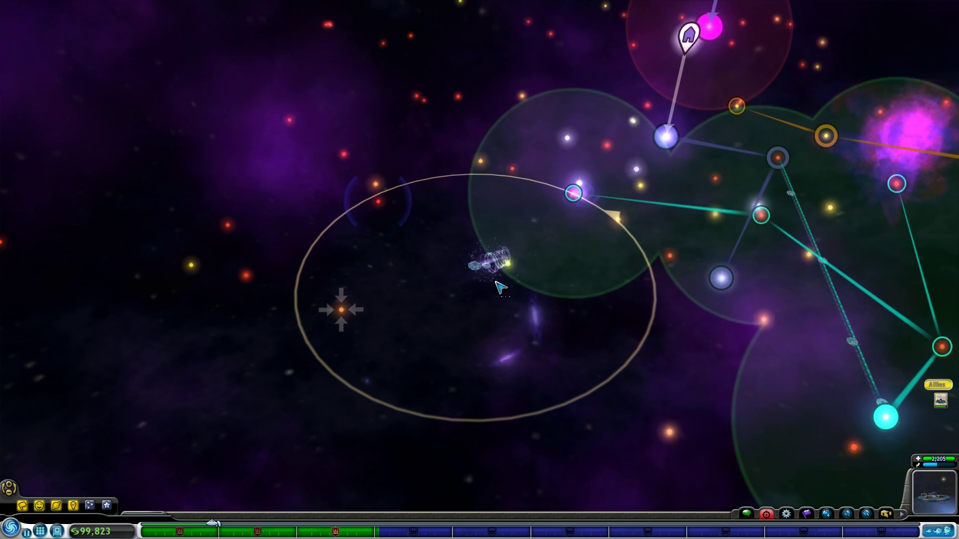
pyautogui.scroll(3, 503, 292)
pyautogui.scroll(3, 510, 295)
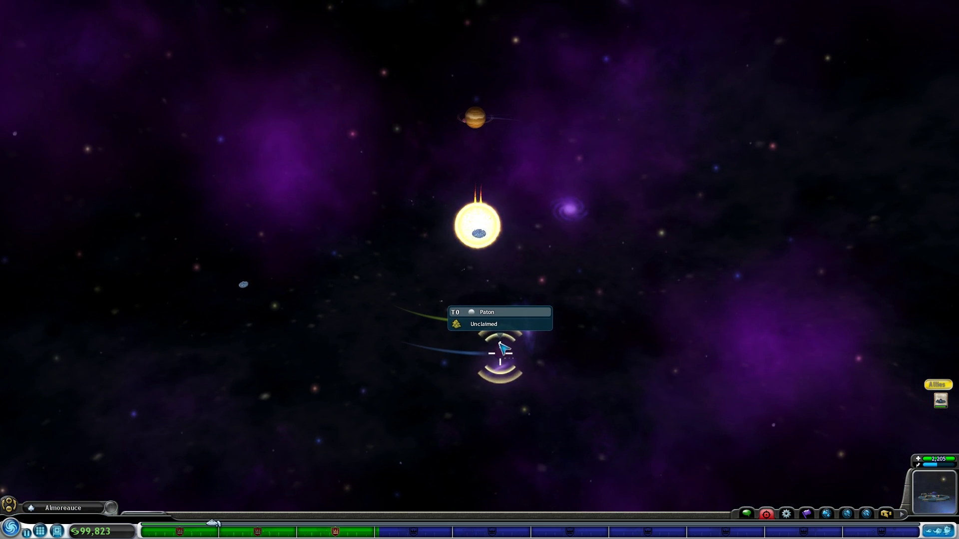
pyautogui.scroll(3, 502, 352)
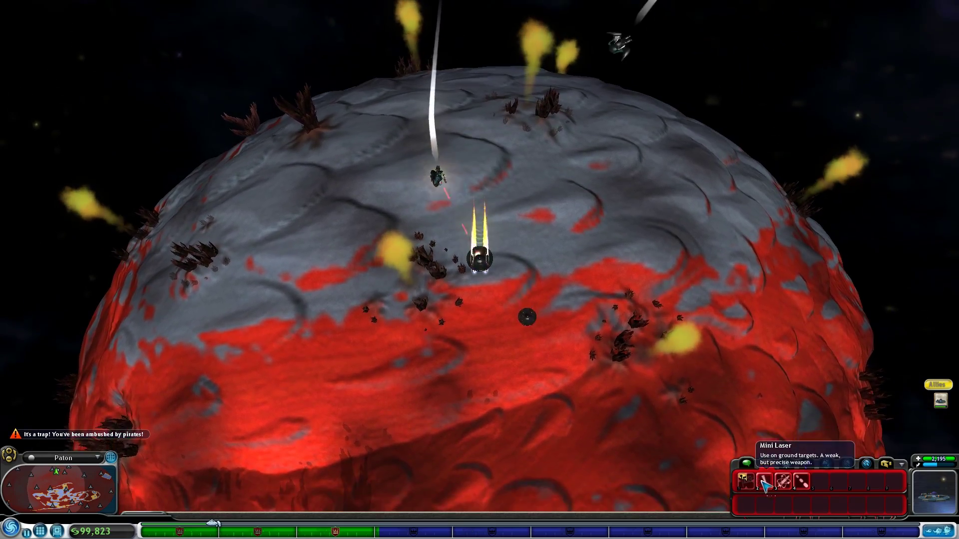
# - Switch to the Mini Laser and shoot the Paton pirate until it is destroyed
pyautogui.click(763, 482)
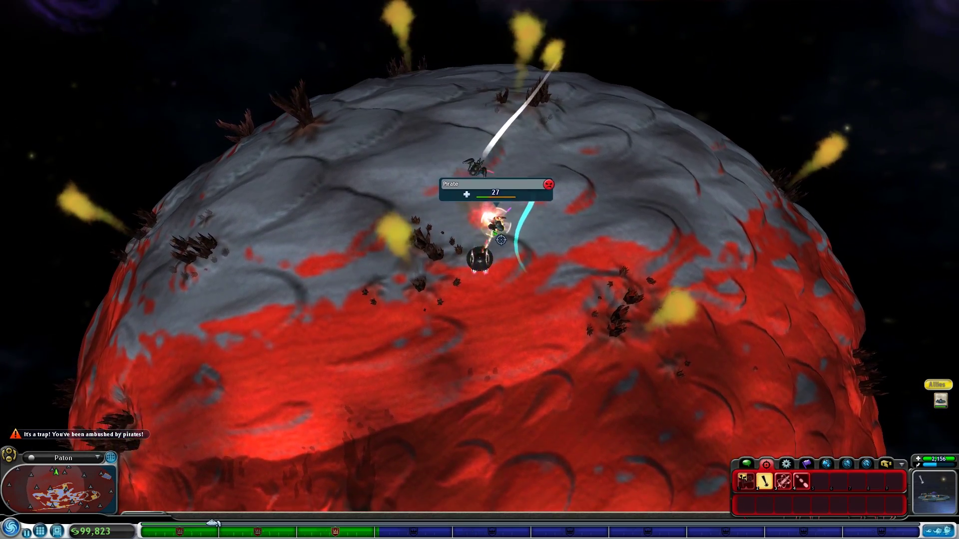
pyautogui.click(467, 220)
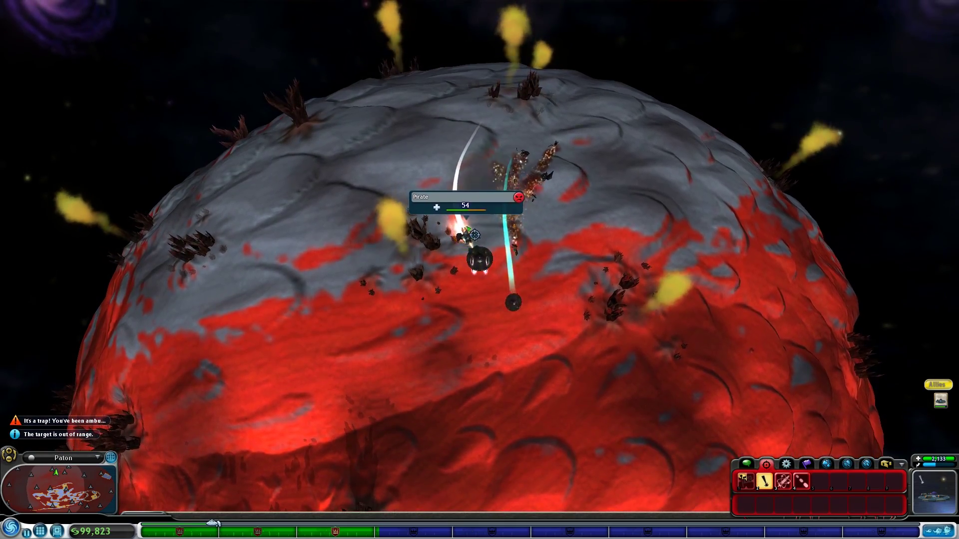
pyautogui.click(502, 236)
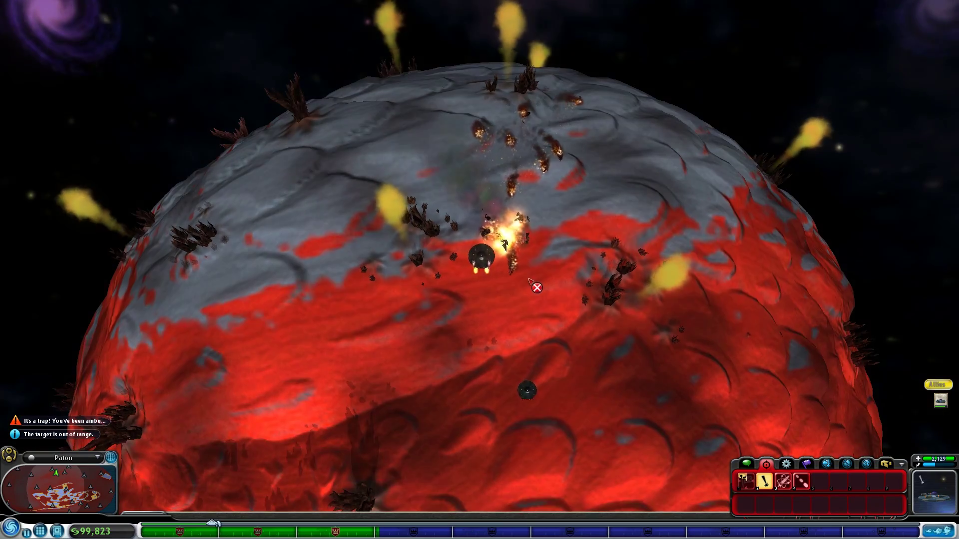
pyautogui.scroll(-3, 535, 284)
pyautogui.scroll(-3, 517, 261)
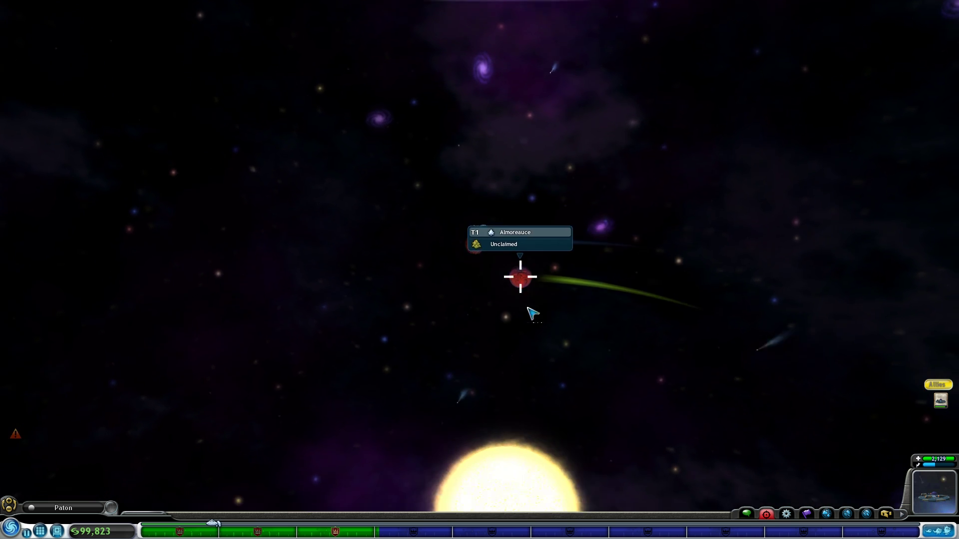
pyautogui.scroll(-3, 510, 283)
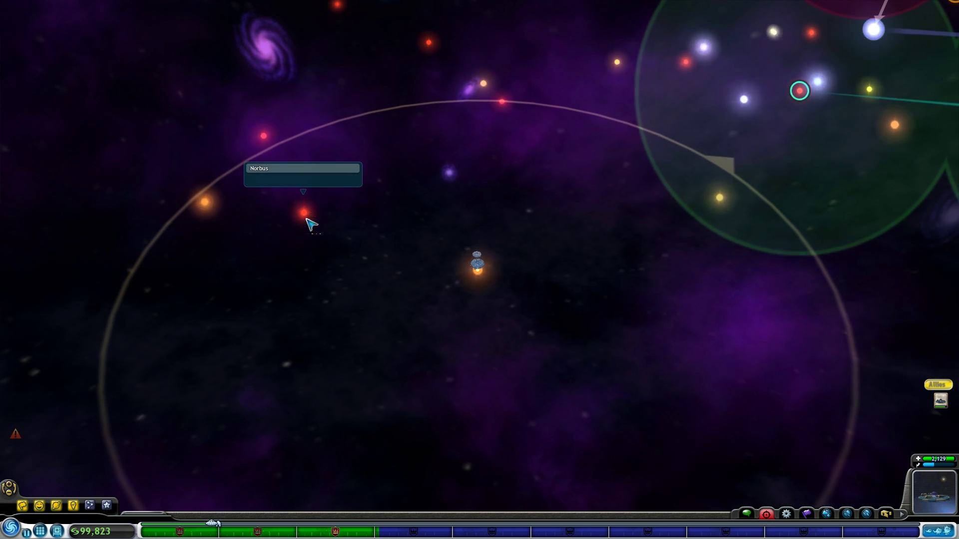
# - Warp through Norbus and the next star toward Lallina, where the Bordooshio transmission appears
pyautogui.click(314, 218)
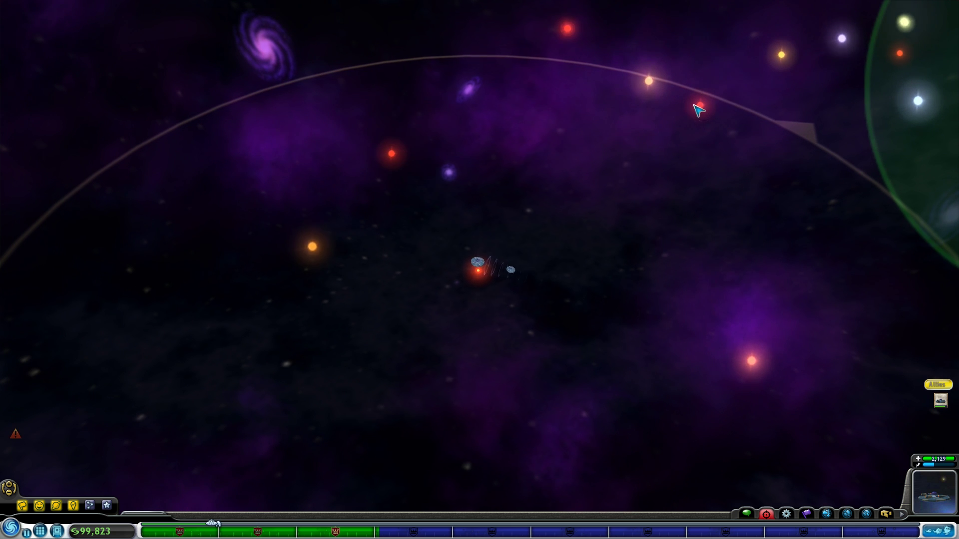
pyautogui.scroll(2, 487, 296)
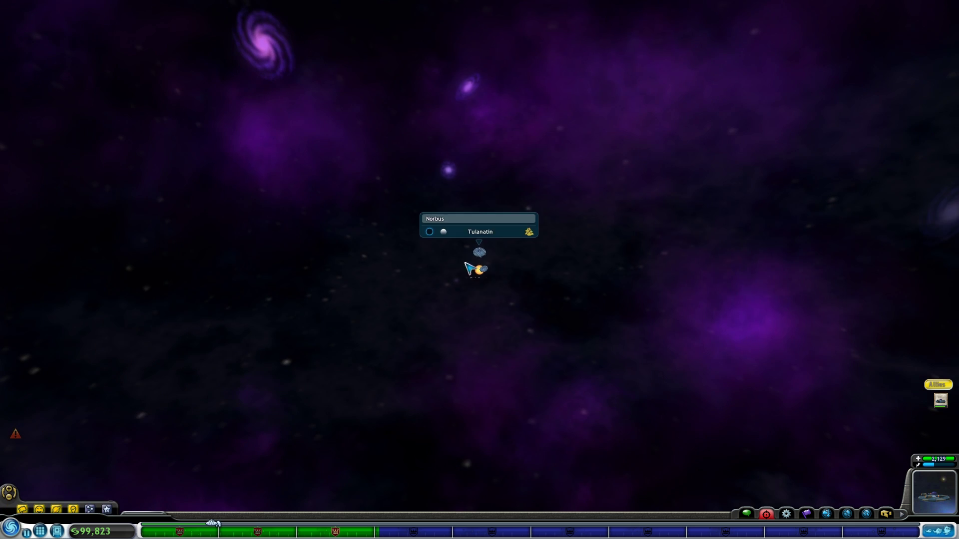
pyautogui.scroll(-3, 345, 259)
pyautogui.scroll(-2, 524, 225)
pyautogui.moveTo(591, 224)
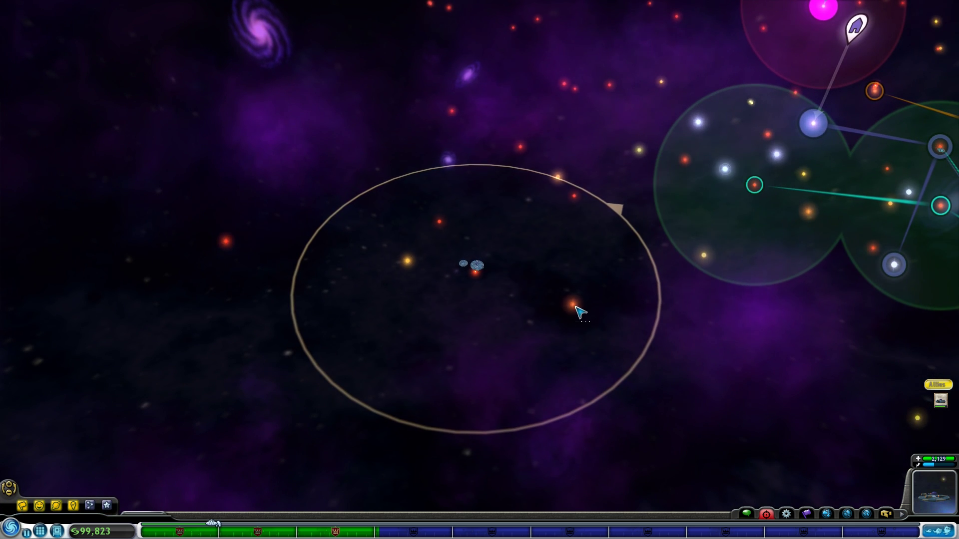
pyautogui.click(575, 308)
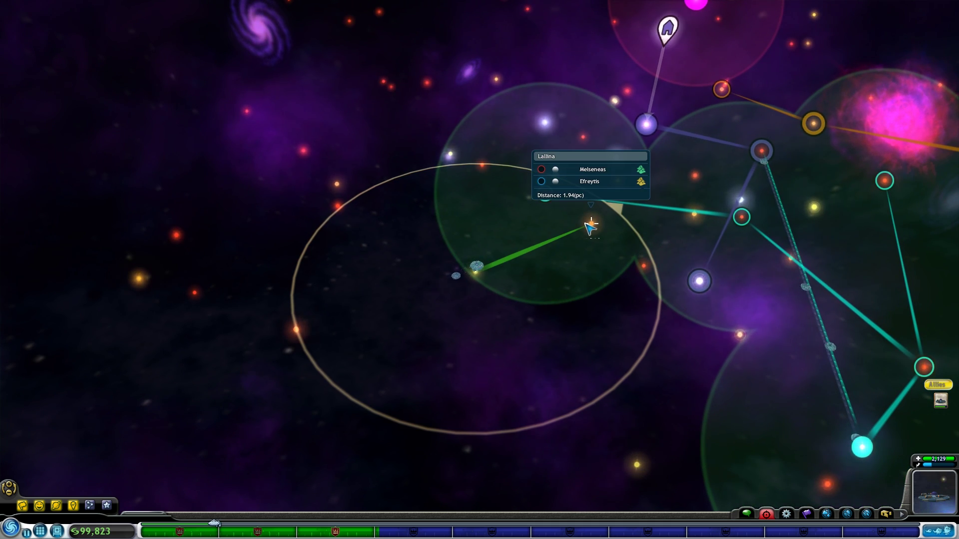
pyautogui.click(592, 226)
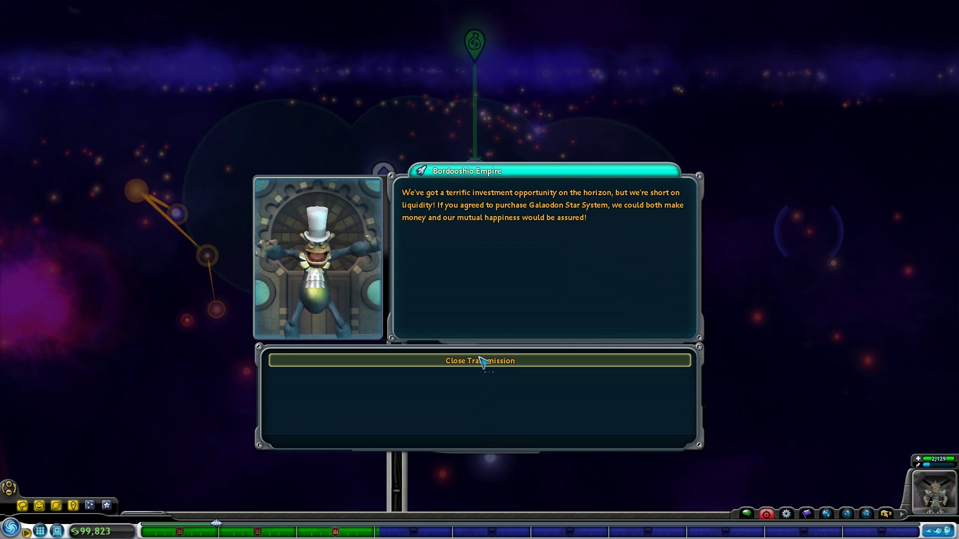
# - Dismiss the transmission, fly to the cyan star Galaodon, and ask to buy the system
pyautogui.click(486, 363)
pyautogui.moveTo(423, 211)
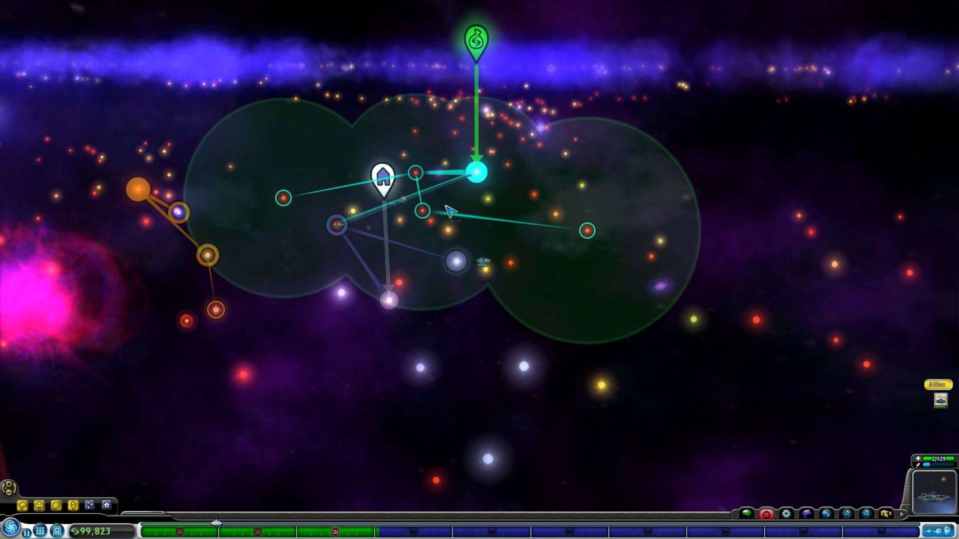
pyautogui.scroll(3, 426, 213)
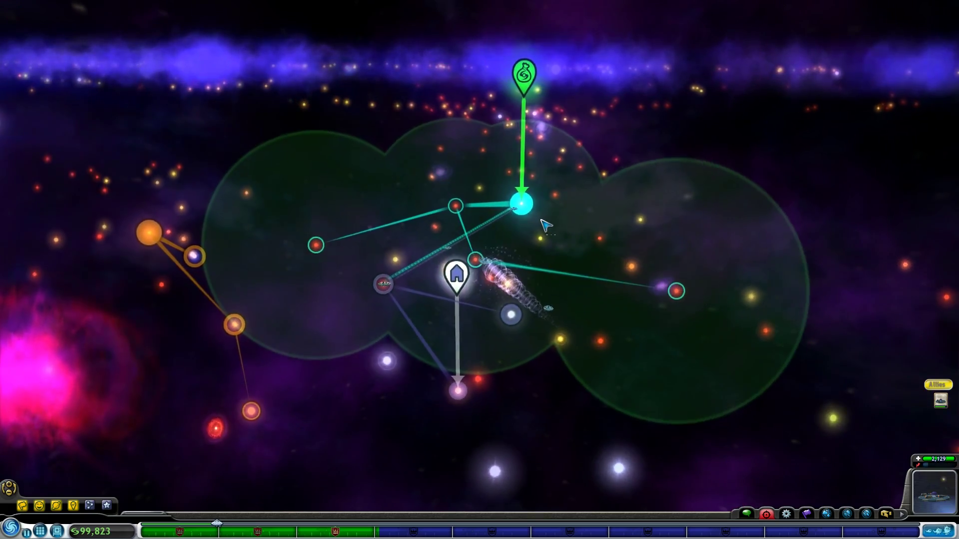
pyautogui.click(550, 249)
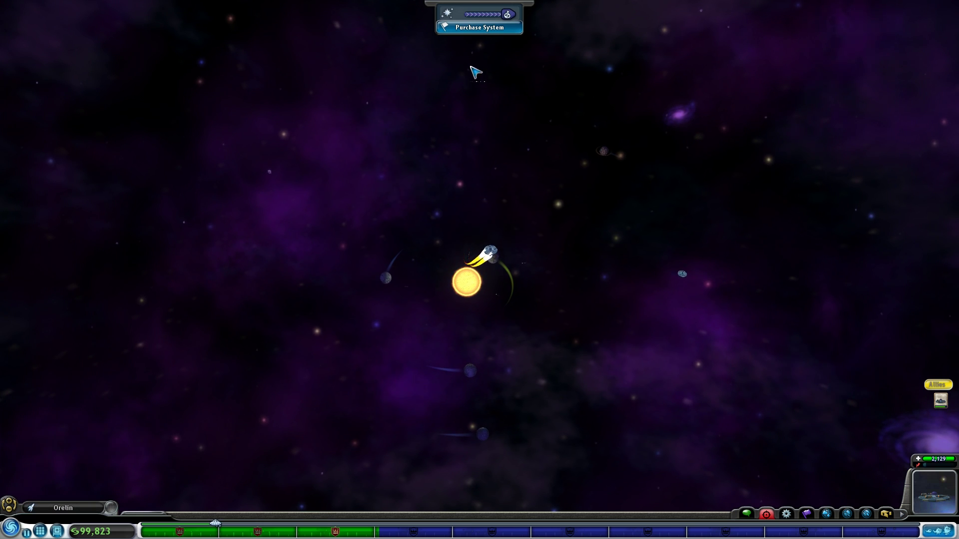
pyautogui.click(493, 31)
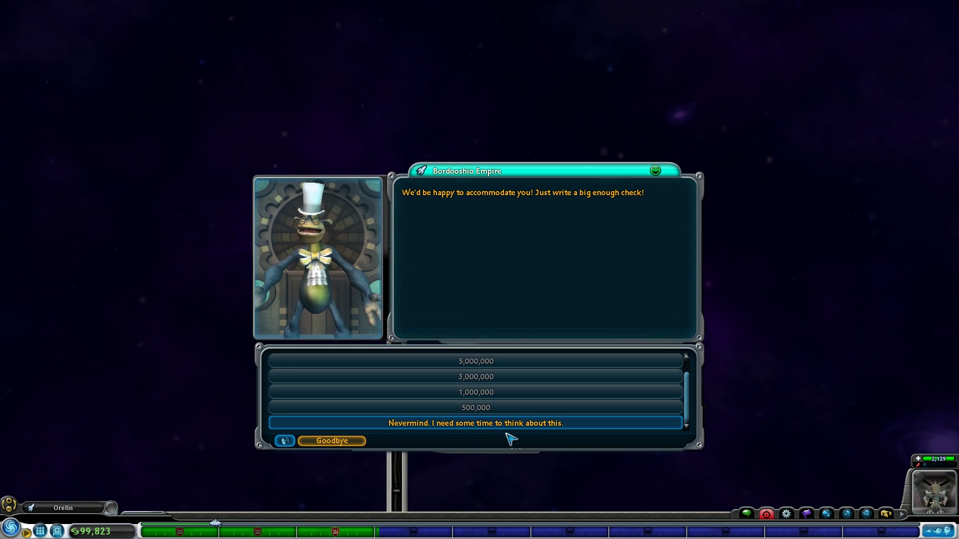
# - Decline the Bordooshio Empire's purchase prices, browse their trade store, and end the conversation
pyautogui.click(510, 427)
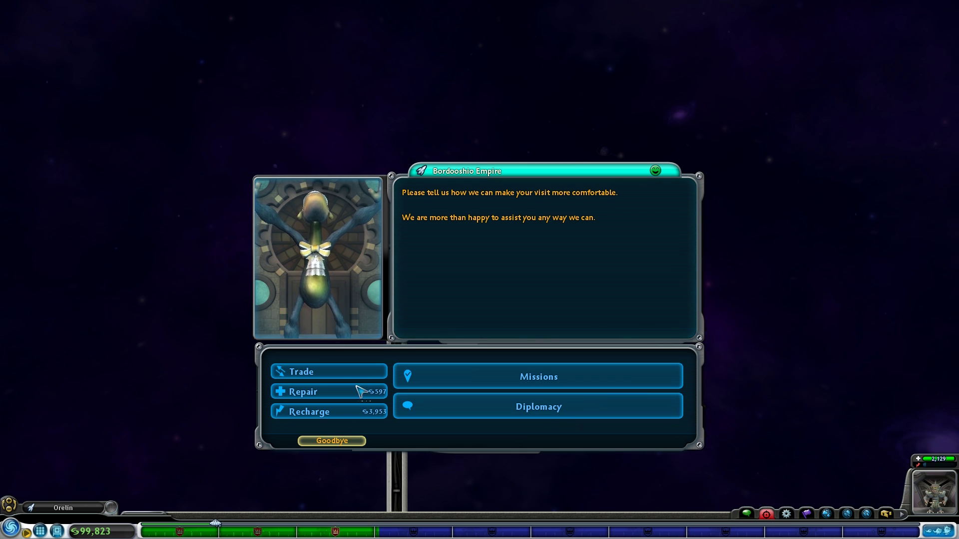
pyautogui.click(359, 374)
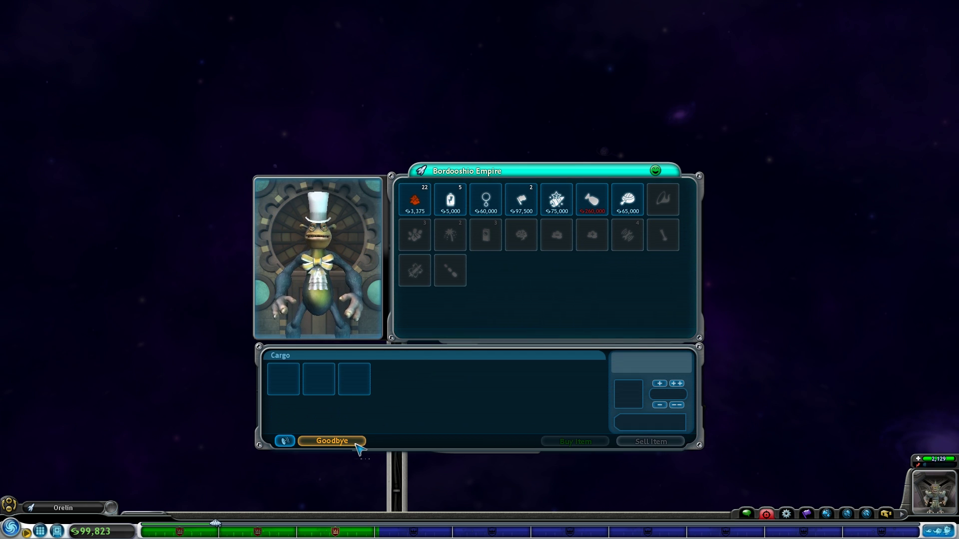
pyautogui.click(332, 441)
pyautogui.scroll(-5, 482, 325)
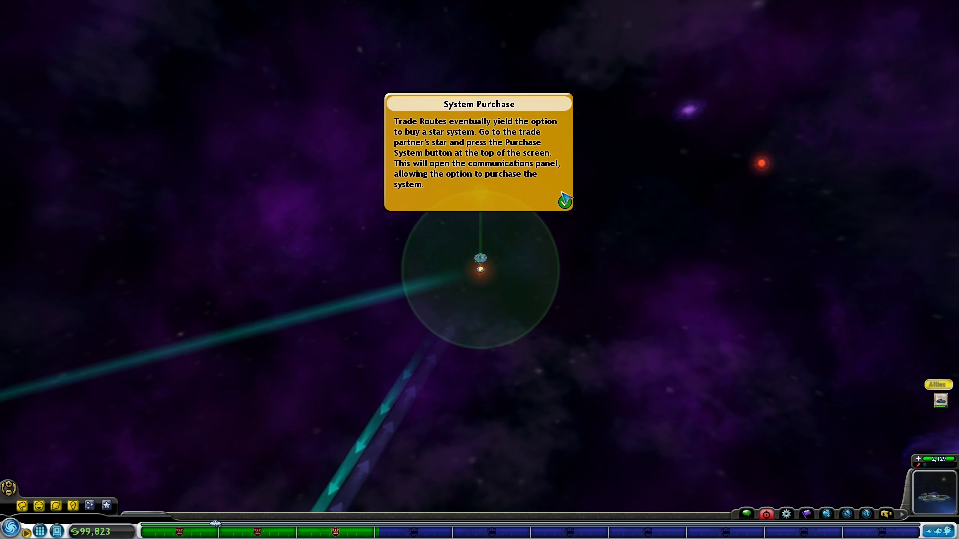
pyautogui.scroll(-3, 566, 197)
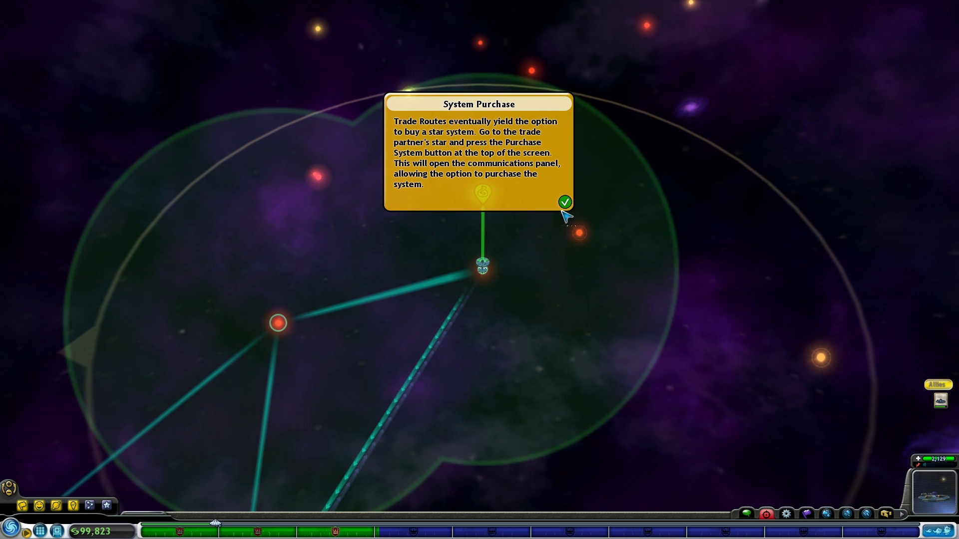
pyautogui.scroll(-2, 567, 224)
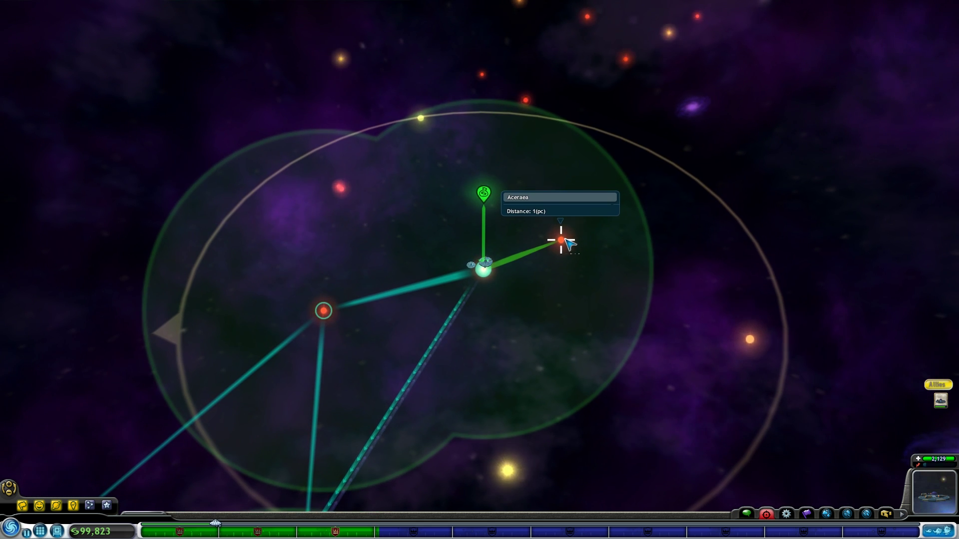
# - Fly through Aceraea and warp on to the star Saltor
pyautogui.click(566, 244)
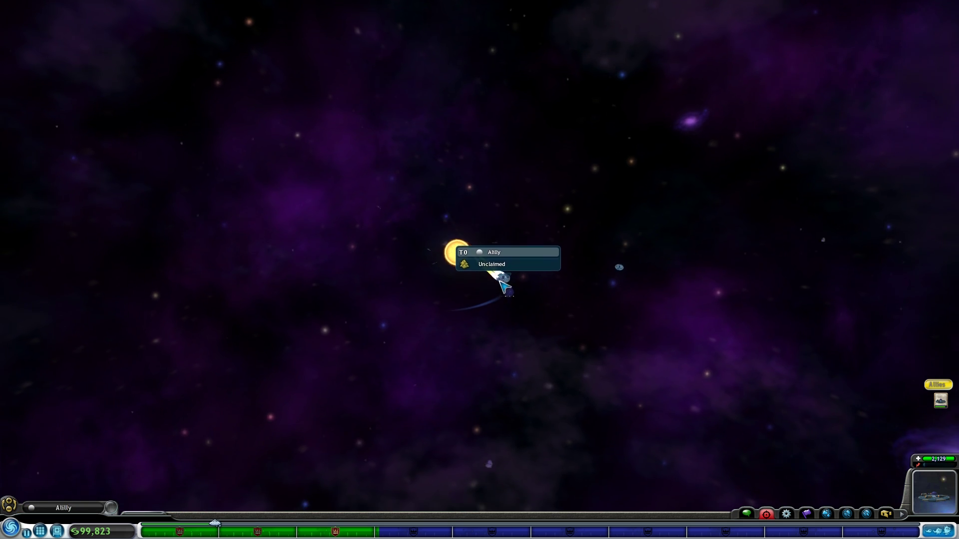
pyautogui.scroll(-5, 507, 281)
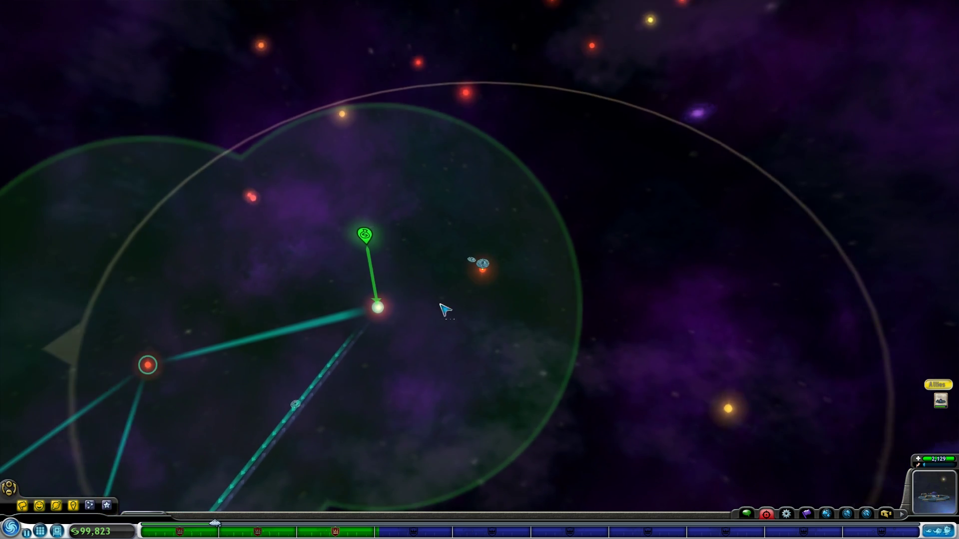
pyautogui.scroll(-3, 444, 309)
pyautogui.click(556, 324)
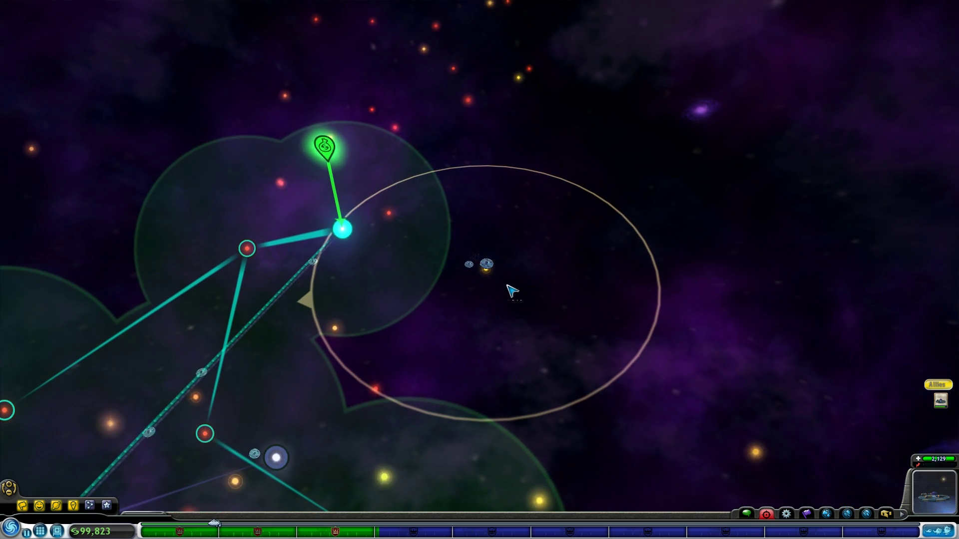
pyautogui.scroll(5, 509, 292)
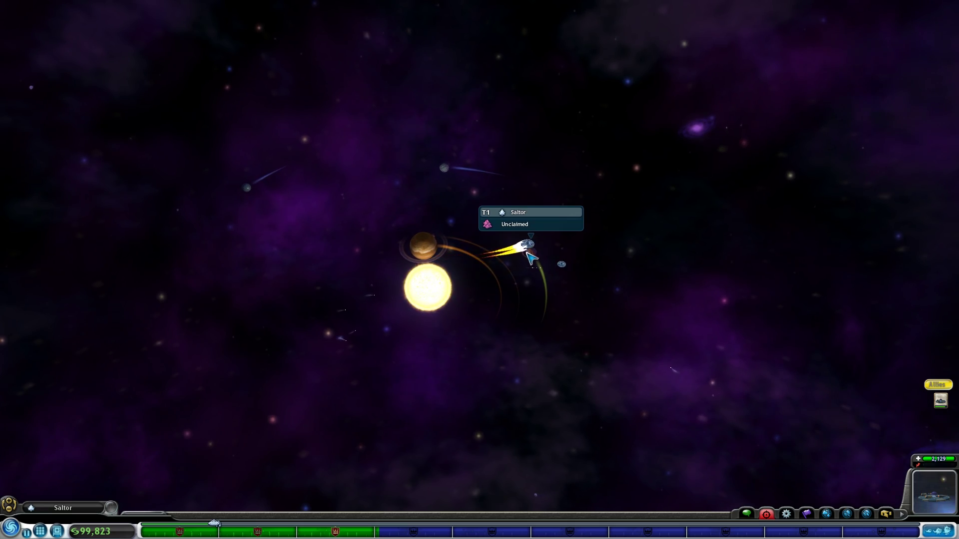
pyautogui.scroll(3, 534, 265)
pyautogui.scroll(3, 543, 273)
pyautogui.scroll(2, 539, 285)
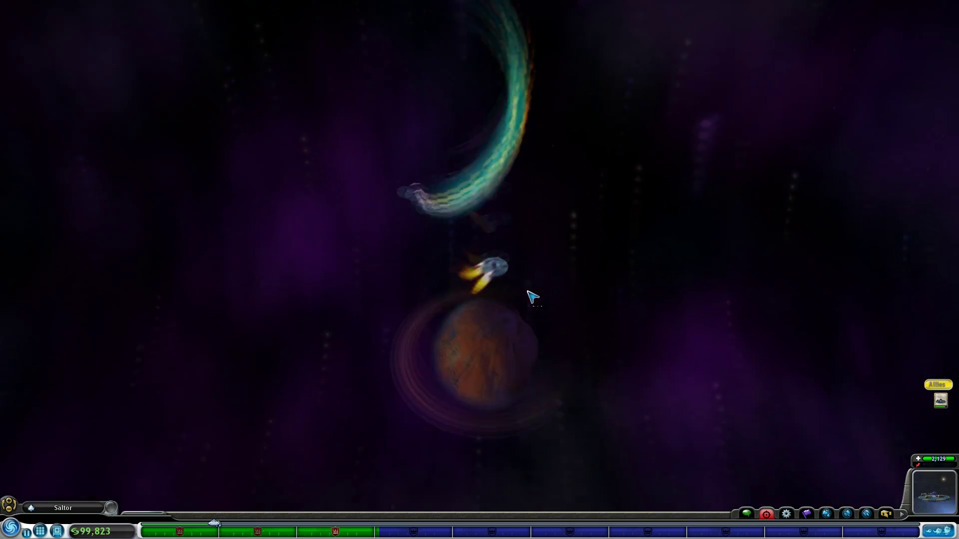
pyautogui.scroll(2, 525, 298)
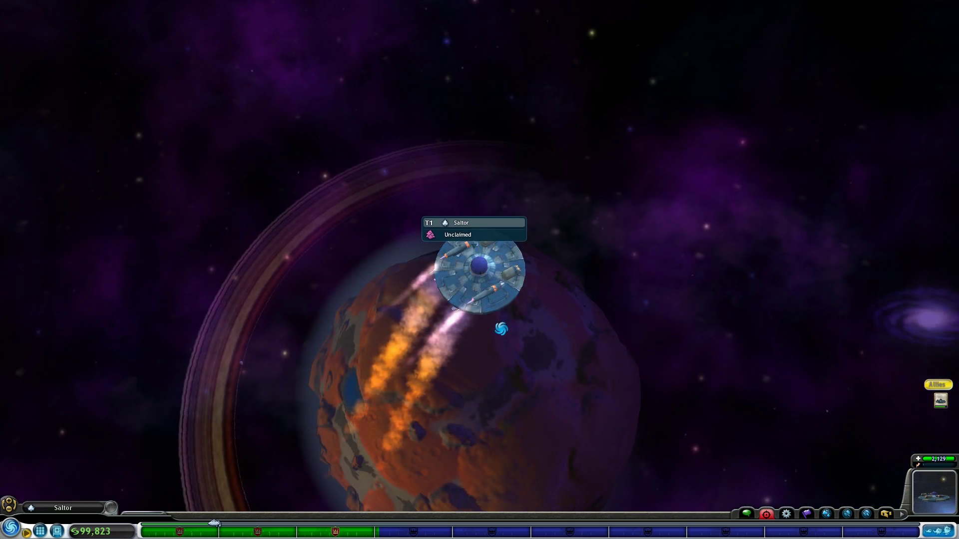
pyautogui.scroll(2, 502, 328)
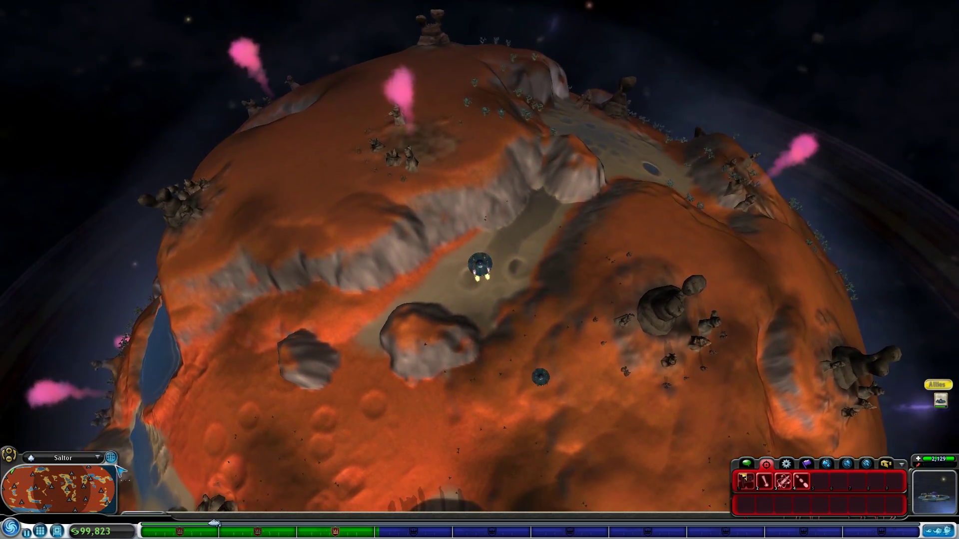
# - Fly forward over Saltor's orange terrain toward the colony site
pyautogui.press('w')
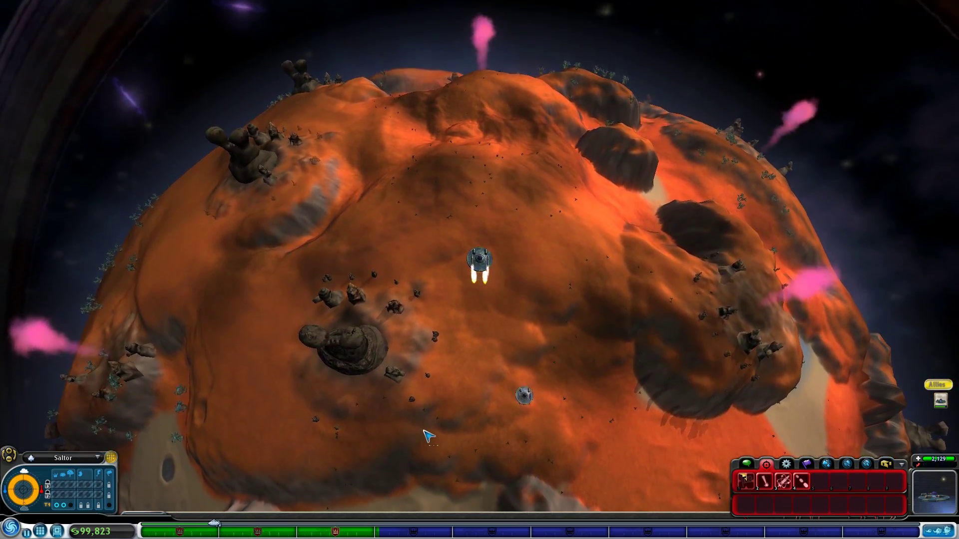
pyautogui.scroll(3, 428, 436)
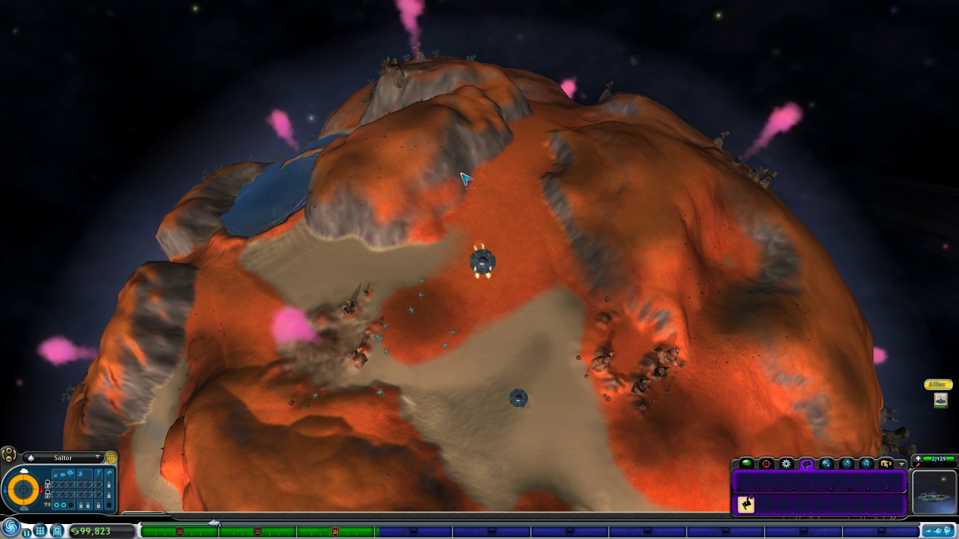
pyautogui.press('w')
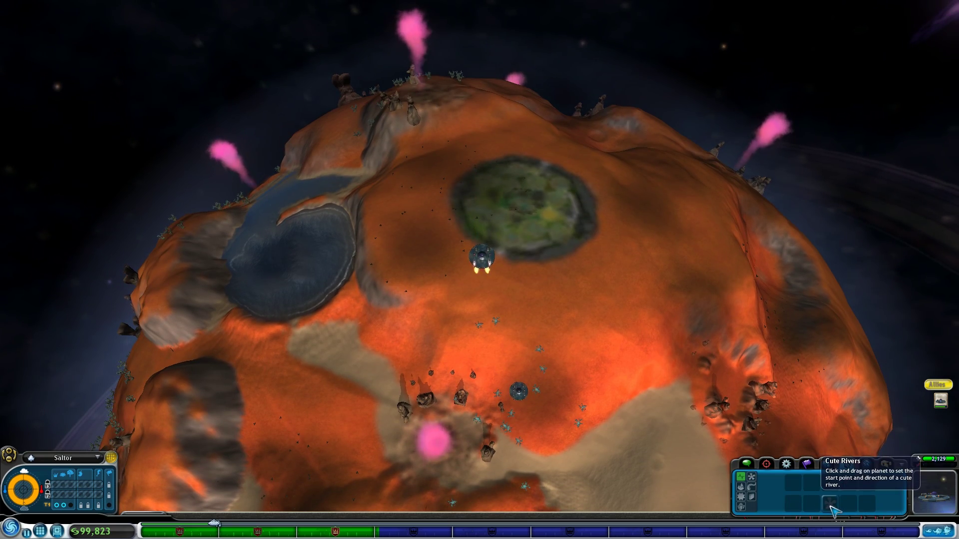
pyautogui.scroll(5, 625, 342)
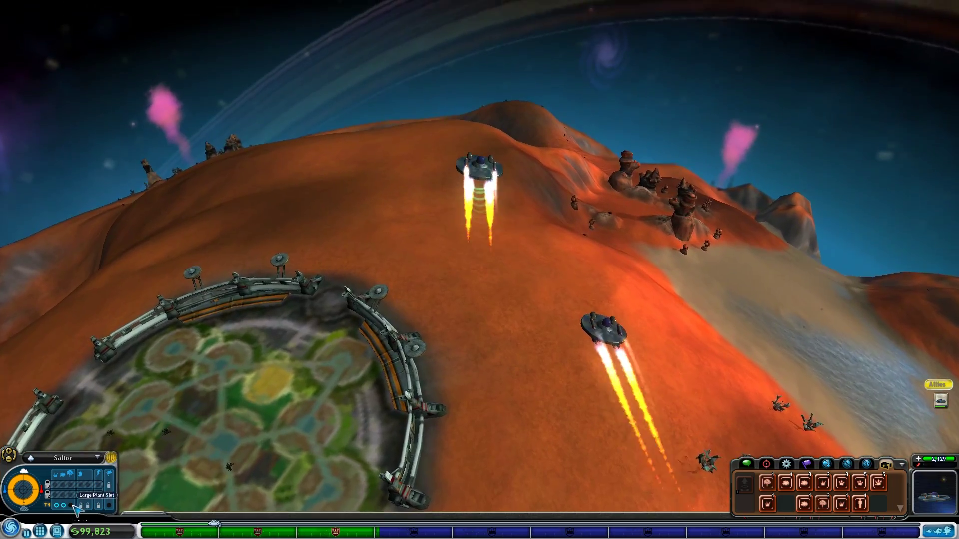
# - Beam two creatures from the ship's cargo down onto Saltor
pyautogui.click(767, 465)
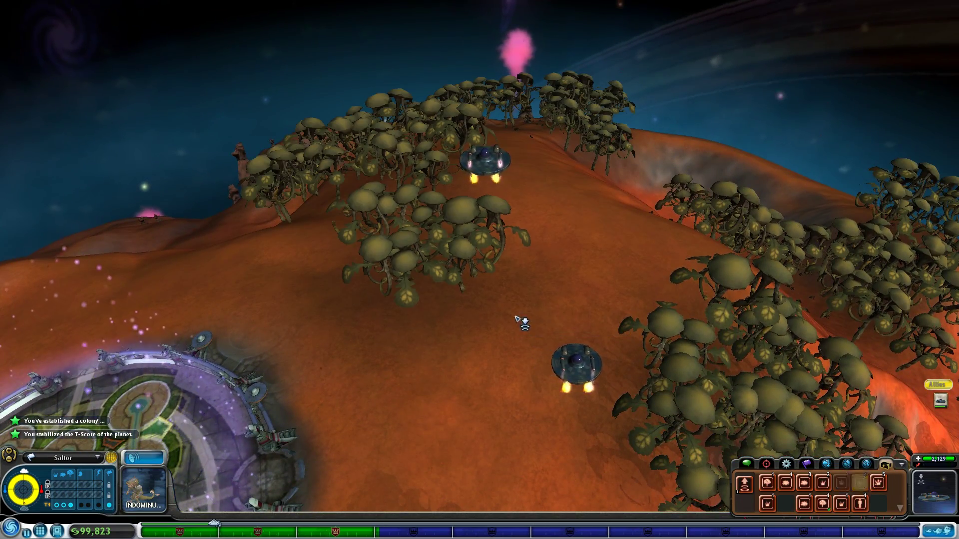
pyautogui.click(516, 362)
pyautogui.scroll(5, 515, 375)
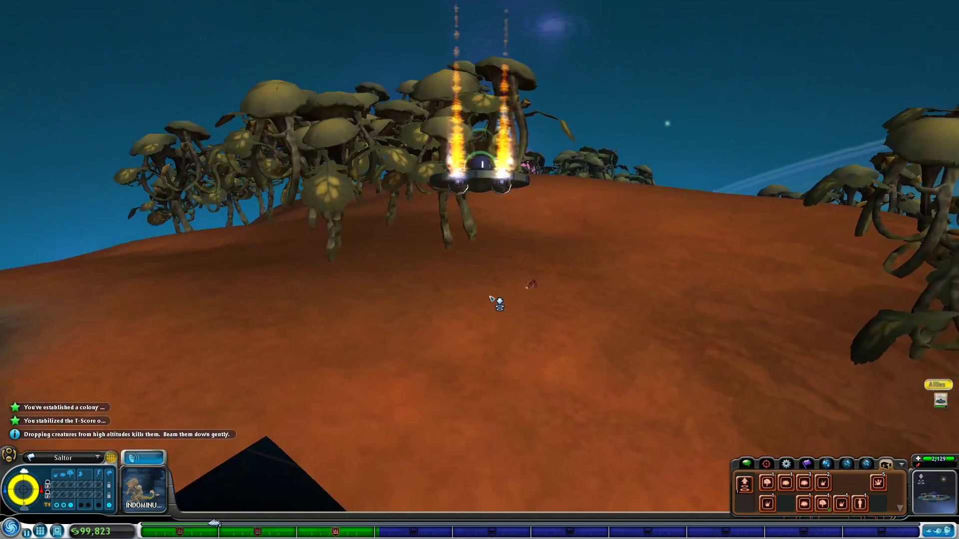
pyautogui.click(500, 316)
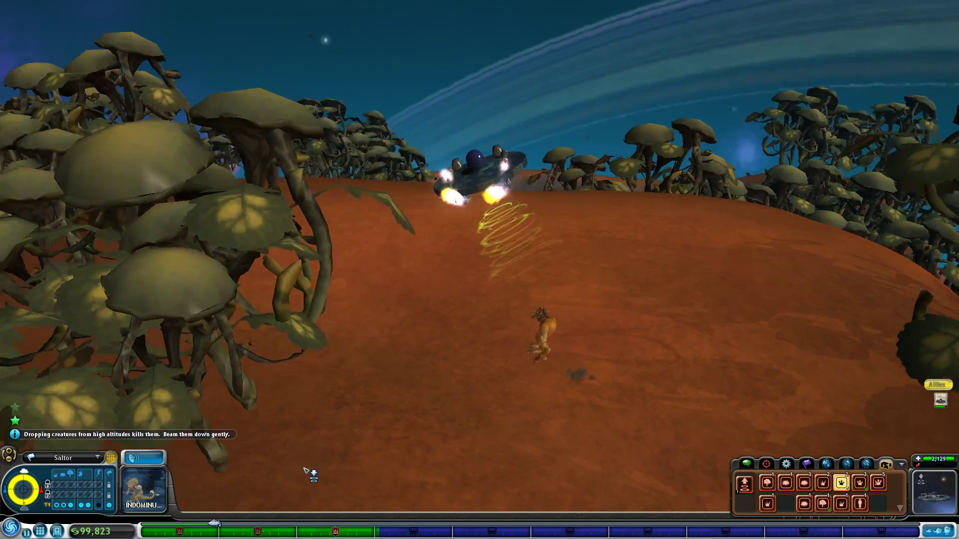
pyautogui.scroll(-5, 618, 369)
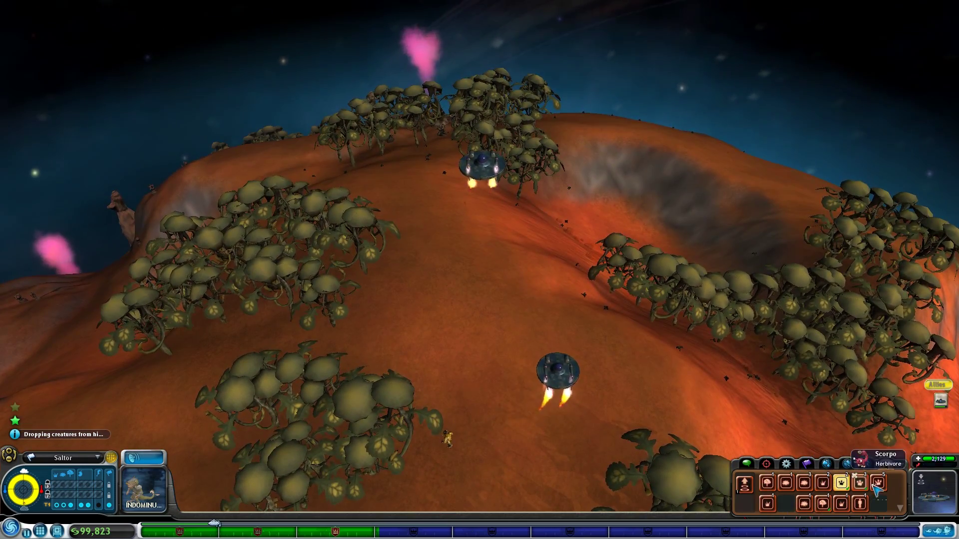
pyautogui.click(505, 331)
pyautogui.scroll(5, 476, 296)
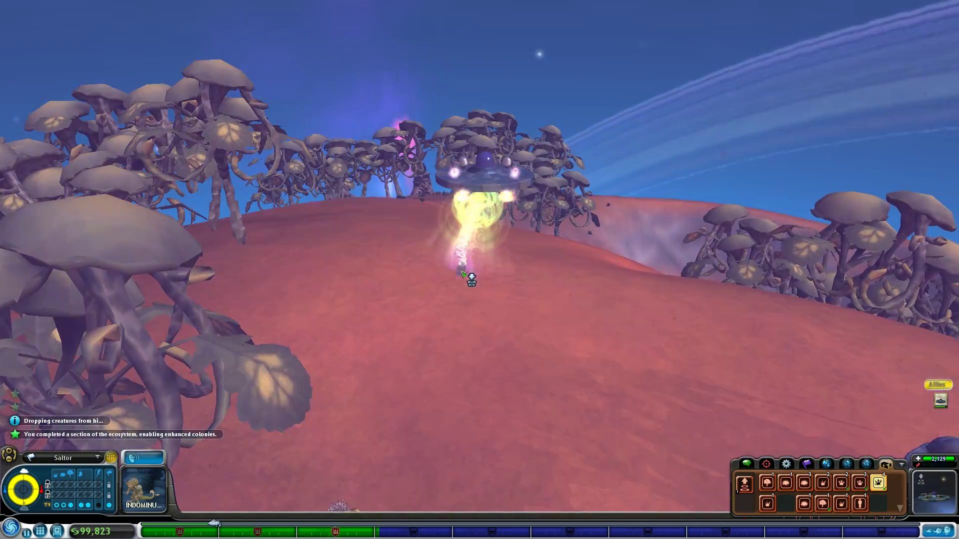
pyautogui.scroll(-5, 471, 279)
pyautogui.click(471, 407)
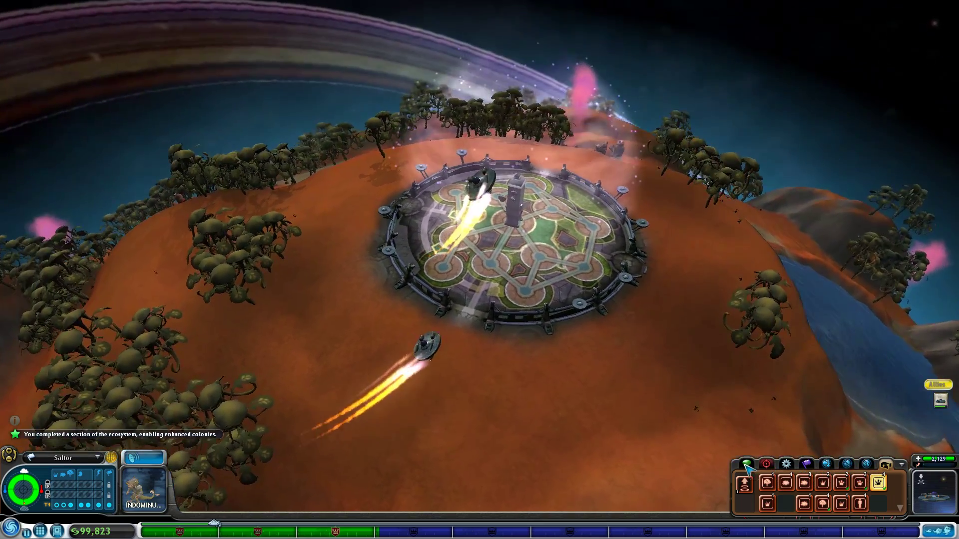
# - Place an Atmosphere Generator beside the new Saltor colony
pyautogui.click(786, 467)
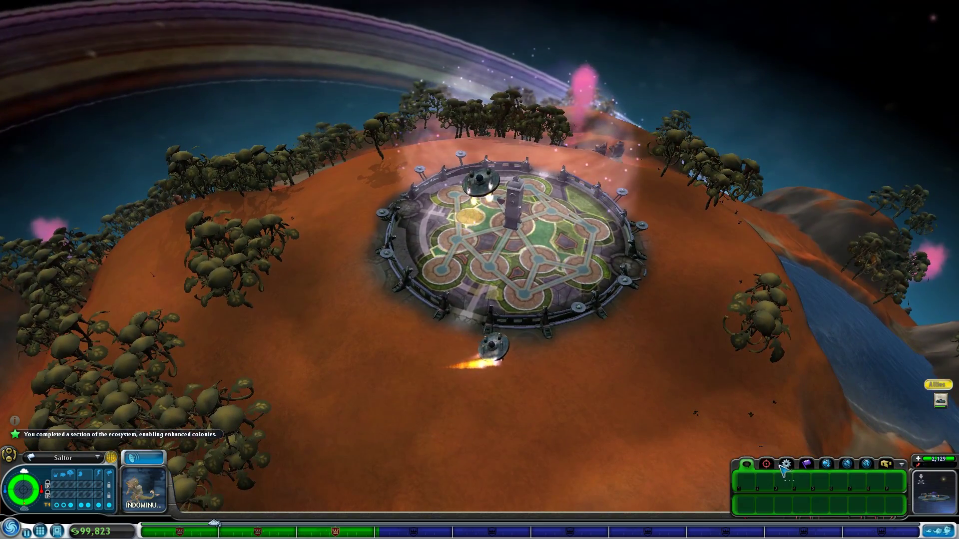
pyautogui.click(809, 465)
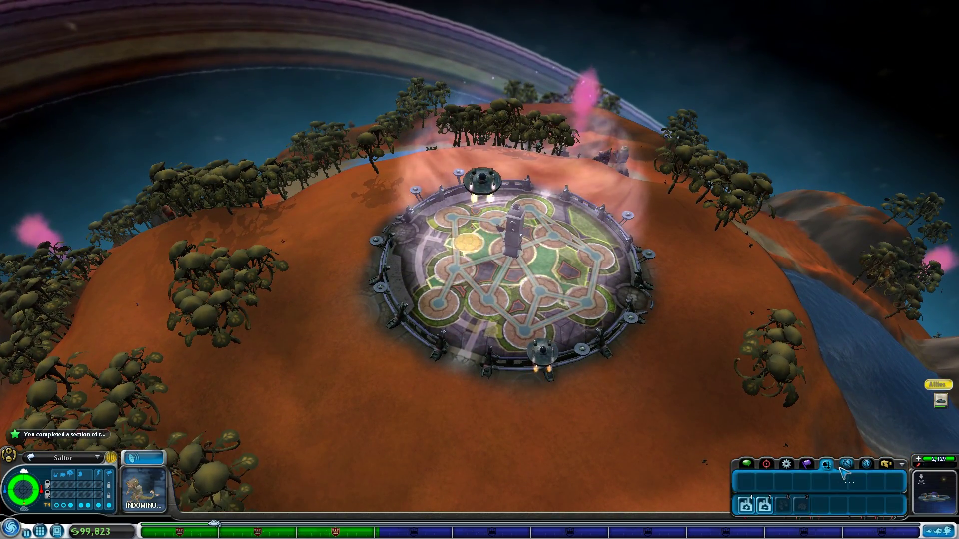
pyautogui.click(827, 465)
pyautogui.click(746, 505)
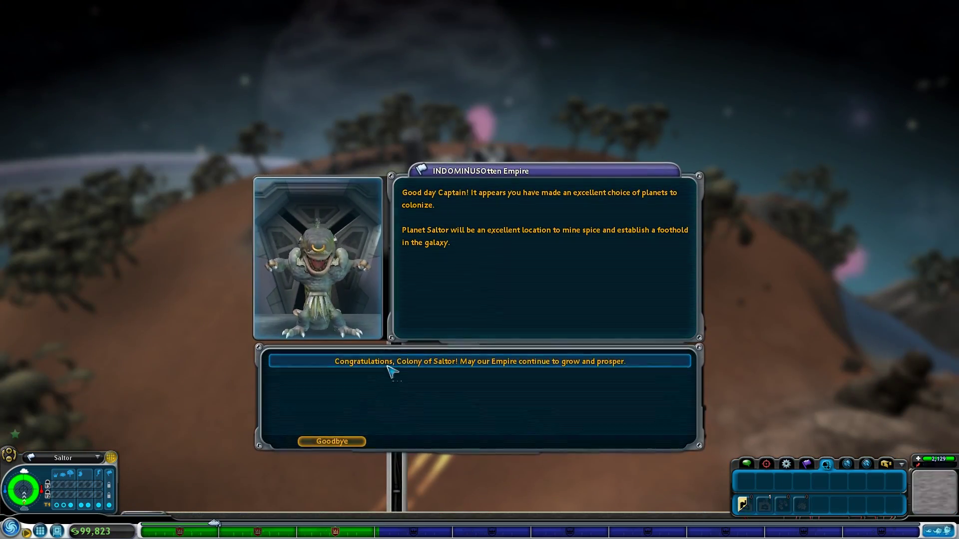
# - Congratulate the colony, view its Trade screen, and say goodbye
pyautogui.click(398, 365)
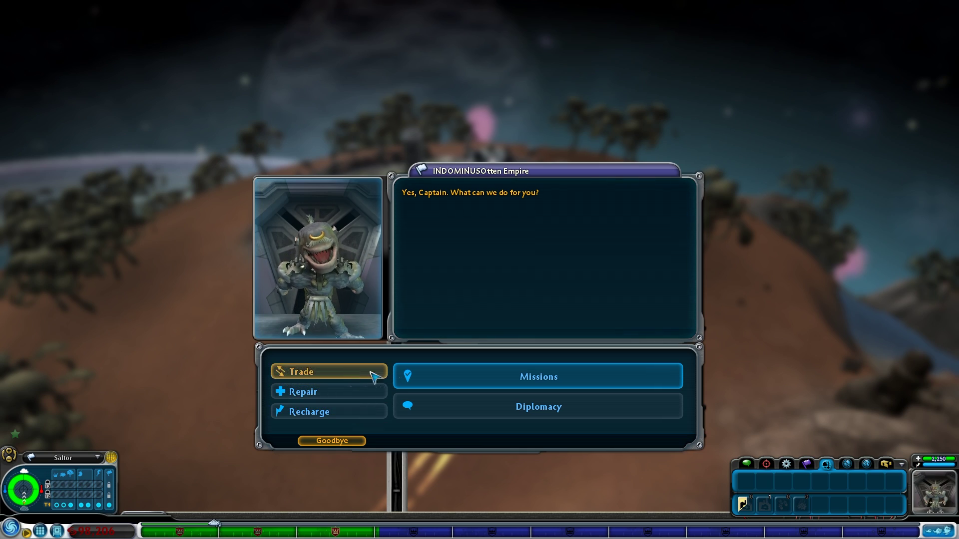
pyautogui.click(387, 372)
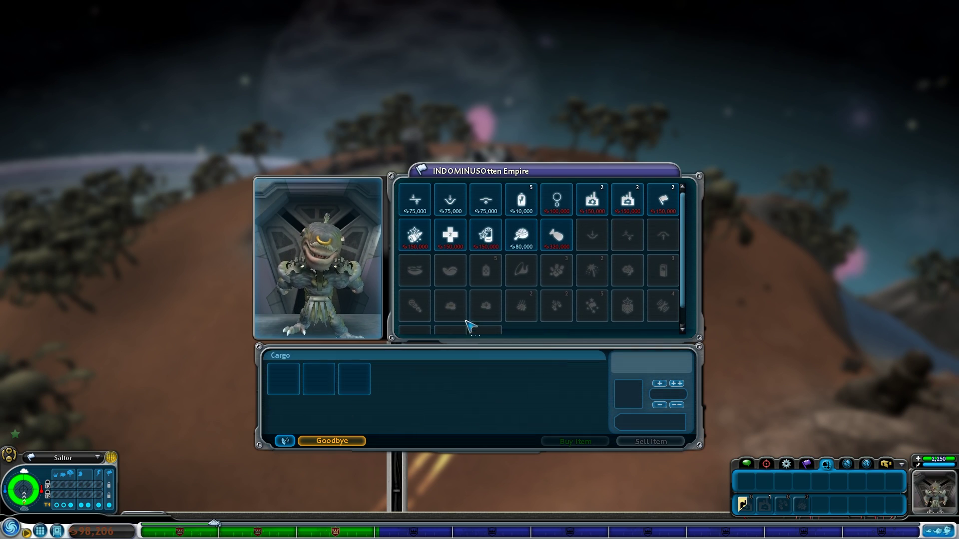
pyautogui.click(315, 444)
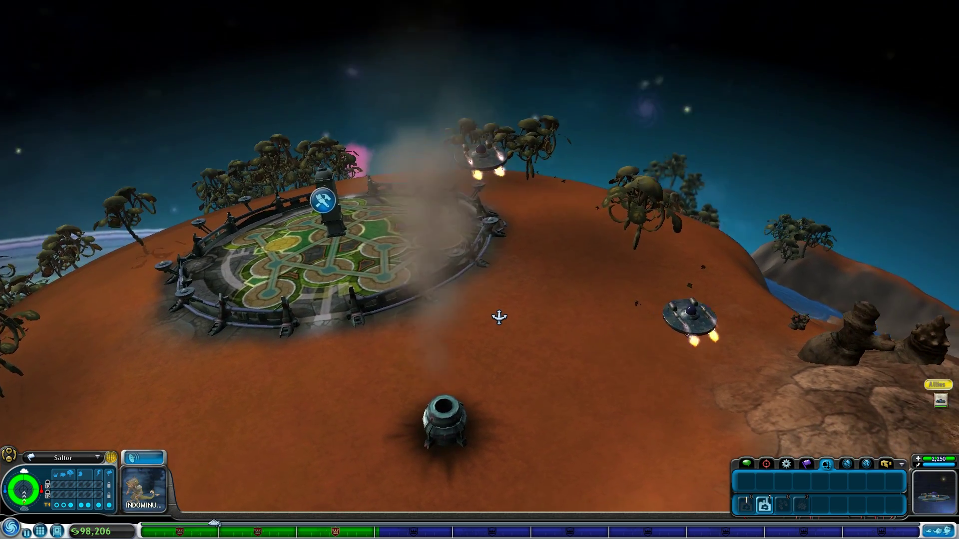
# - Beam plants from cargo onto Saltor until its T-Score stabilizes
pyautogui.click(885, 464)
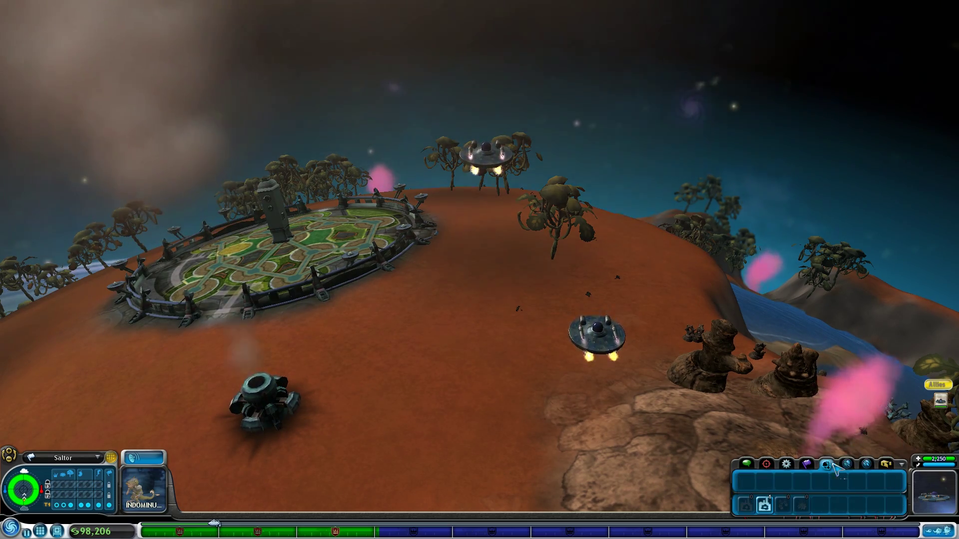
pyautogui.scroll(-5, 480, 271)
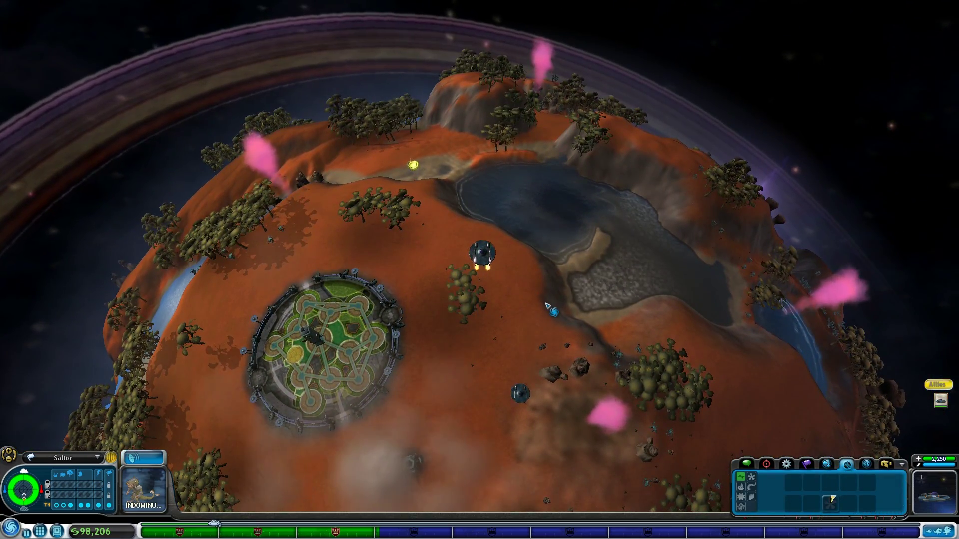
pyautogui.click(548, 306)
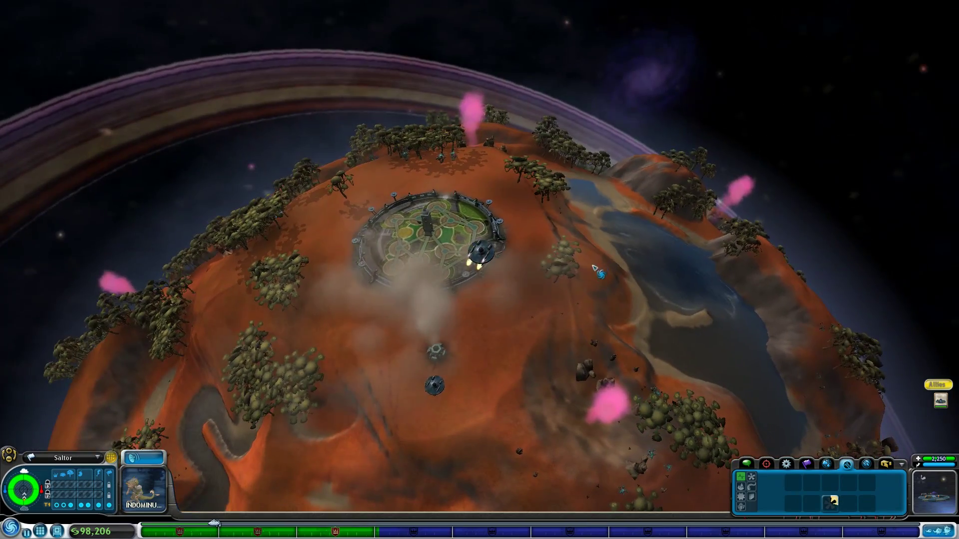
pyautogui.scroll(3, 615, 285)
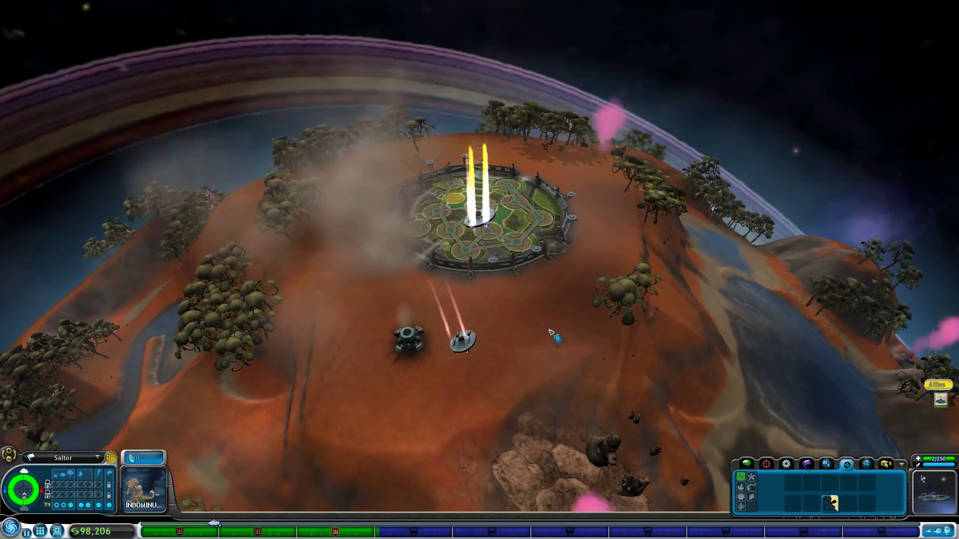
pyautogui.scroll(3, 553, 322)
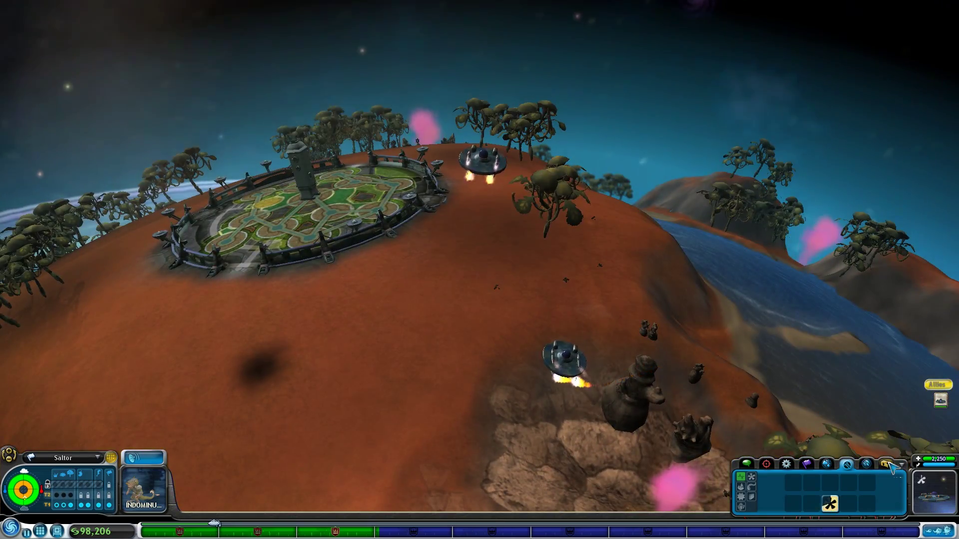
pyautogui.click(889, 464)
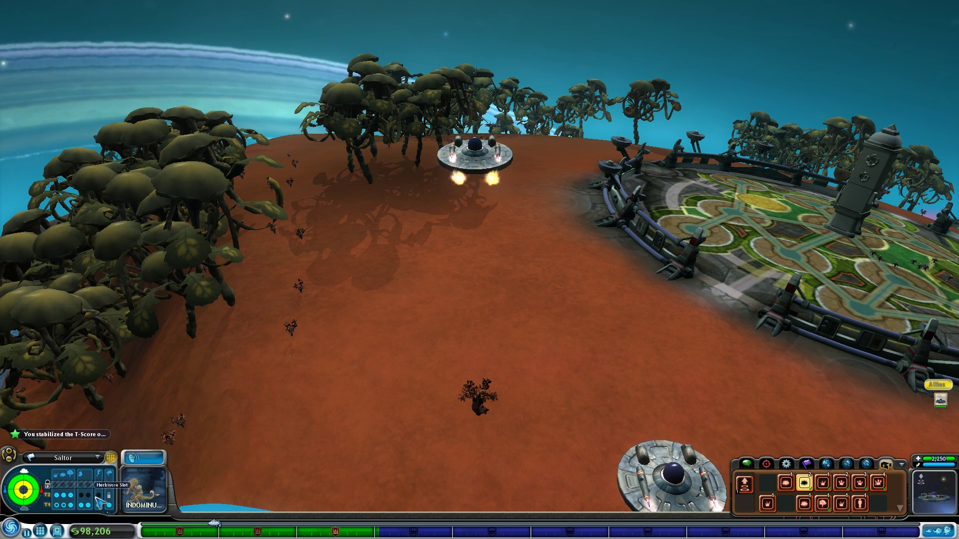
pyautogui.scroll(-5, 567, 413)
# - Release a cargo creature onto Saltor and open the INDOMINUSOtten colony's planner
pyautogui.moveTo(862, 506); pyautogui.dragTo(429, 351)
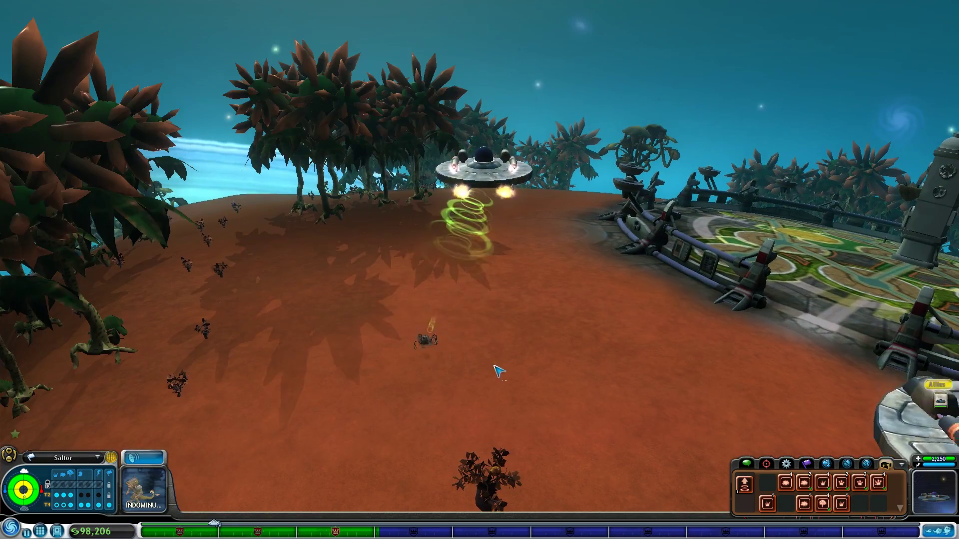
pyautogui.click(472, 355)
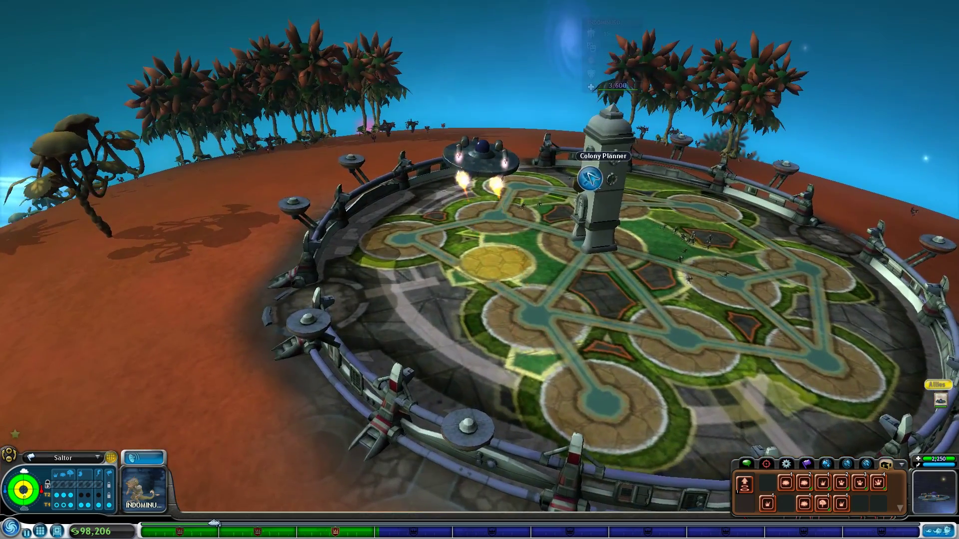
pyautogui.click(589, 179)
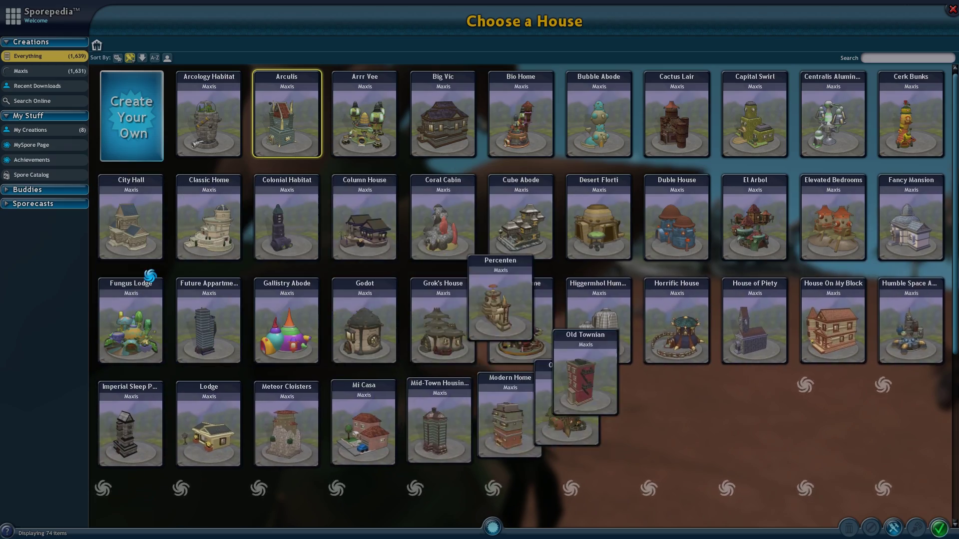
pyautogui.press('Escape')
pyautogui.click(62, 278)
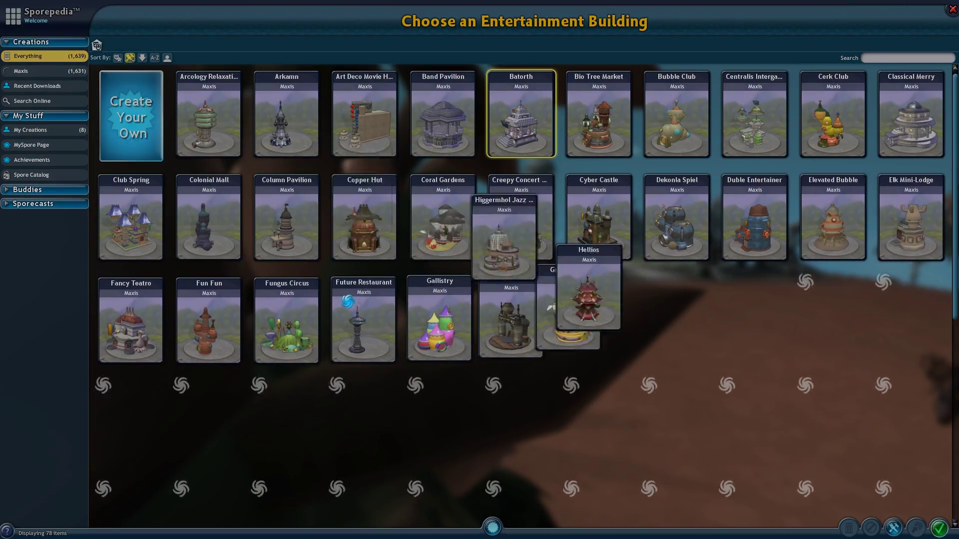
pyautogui.press('Escape')
pyautogui.click(60, 199)
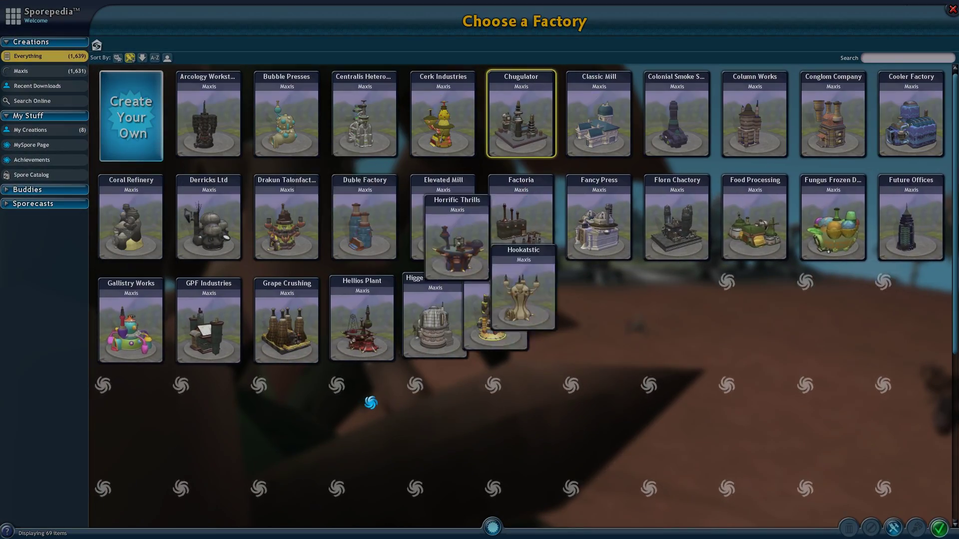
pyautogui.press('Escape')
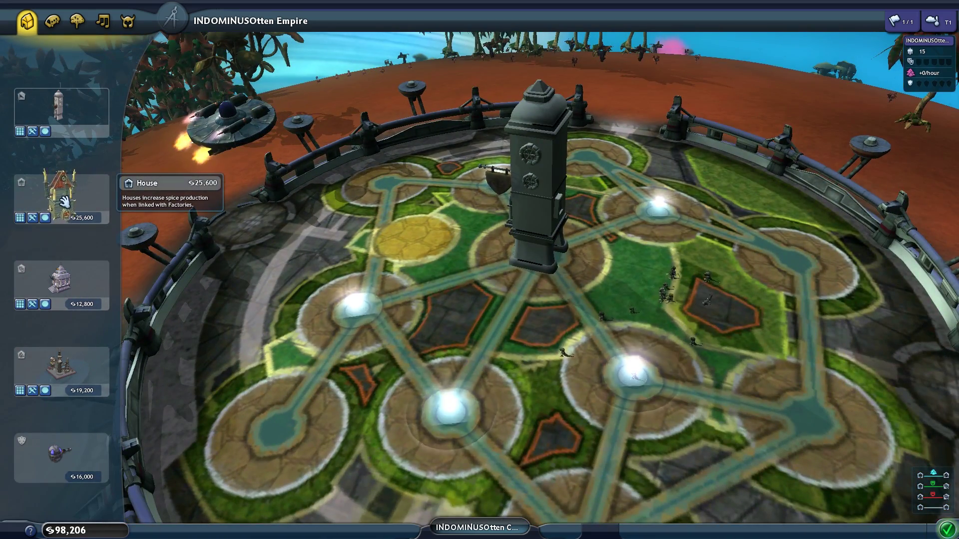
# - Place a factory, two houses and entertainment buildings on the Saltor colony plaza, then confirm
pyautogui.moveTo(486, 265)
pyautogui.mouseDown()
pyautogui.moveTo(349, 302)
pyautogui.moveTo(90, 289)
pyautogui.mouseUp()
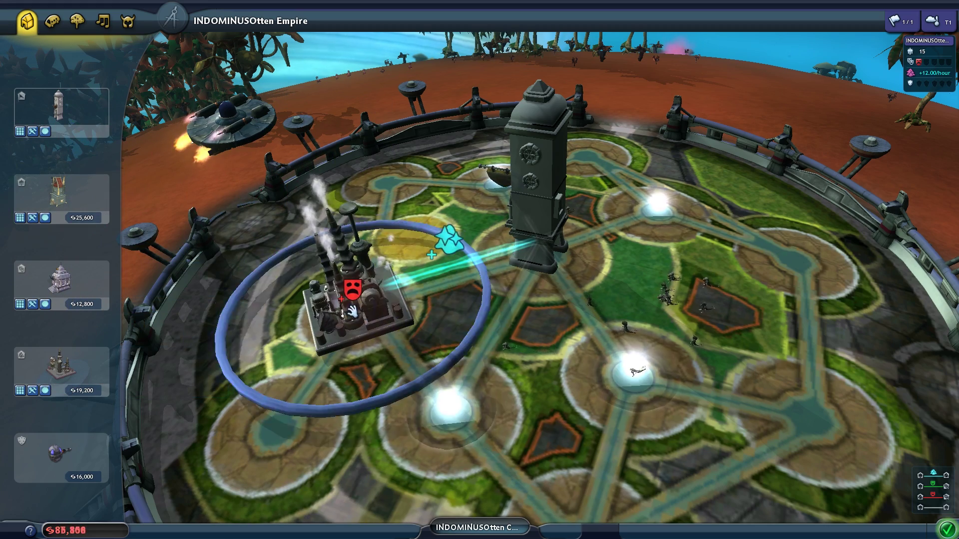
pyautogui.click(336, 309)
pyautogui.click(60, 196)
pyautogui.click(450, 359)
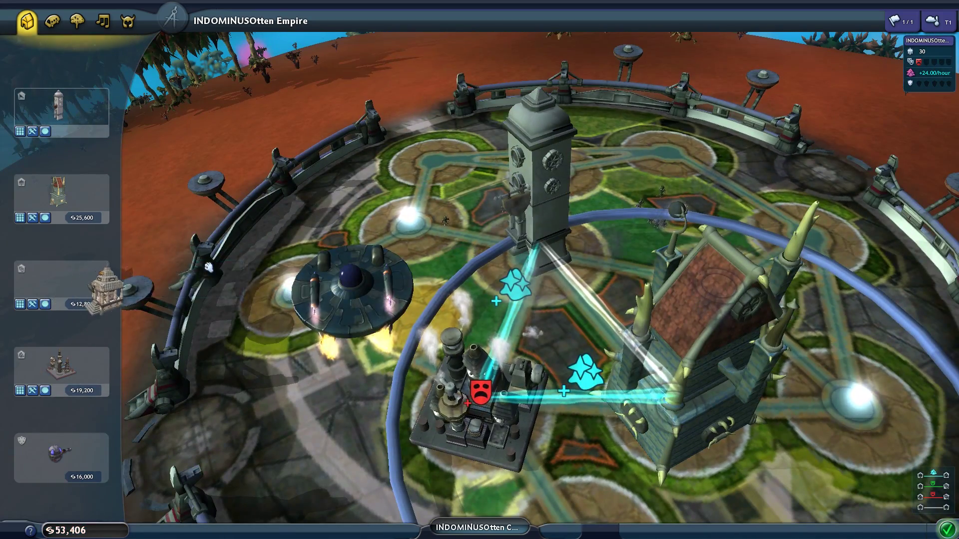
pyautogui.click(279, 303)
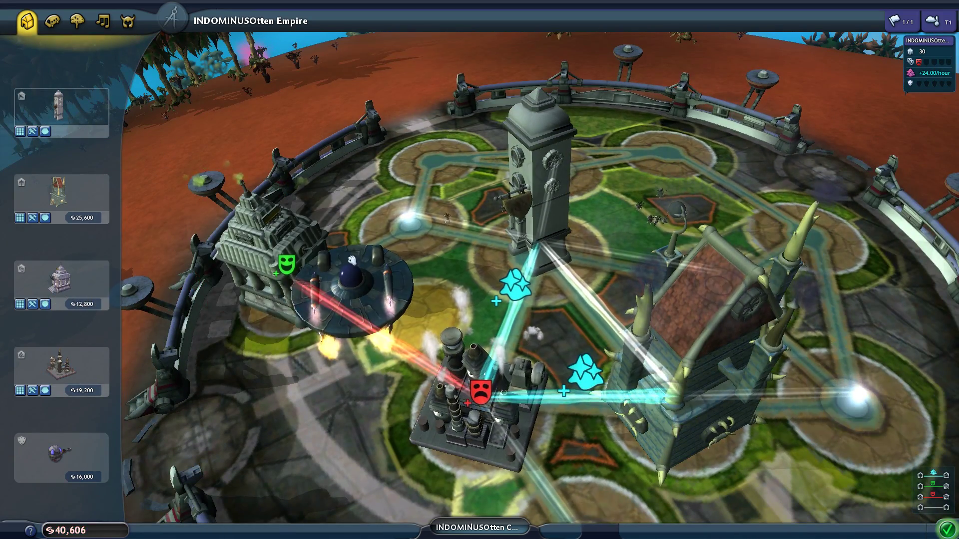
pyautogui.click(60, 196)
pyautogui.click(270, 300)
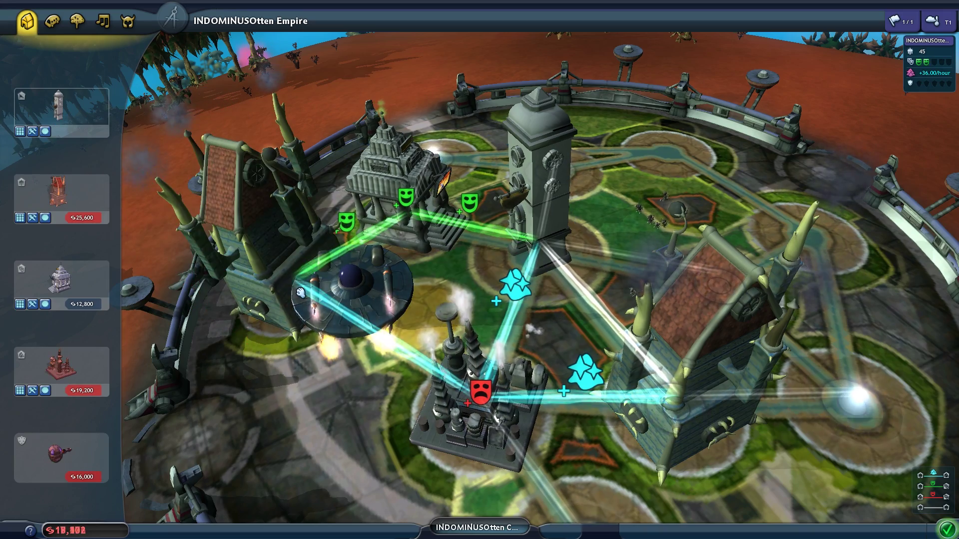
pyautogui.scroll(-5, 533, 268)
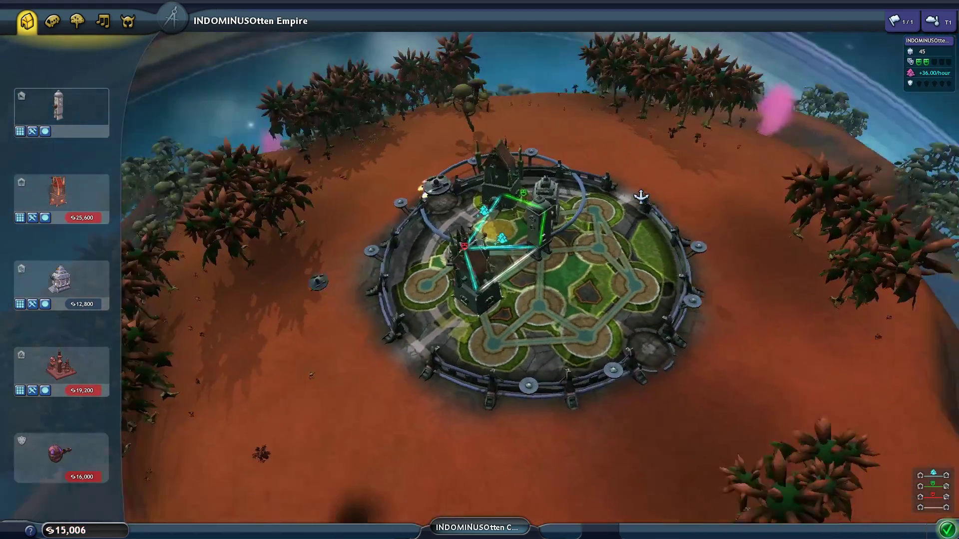
pyautogui.scroll(3, 638, 198)
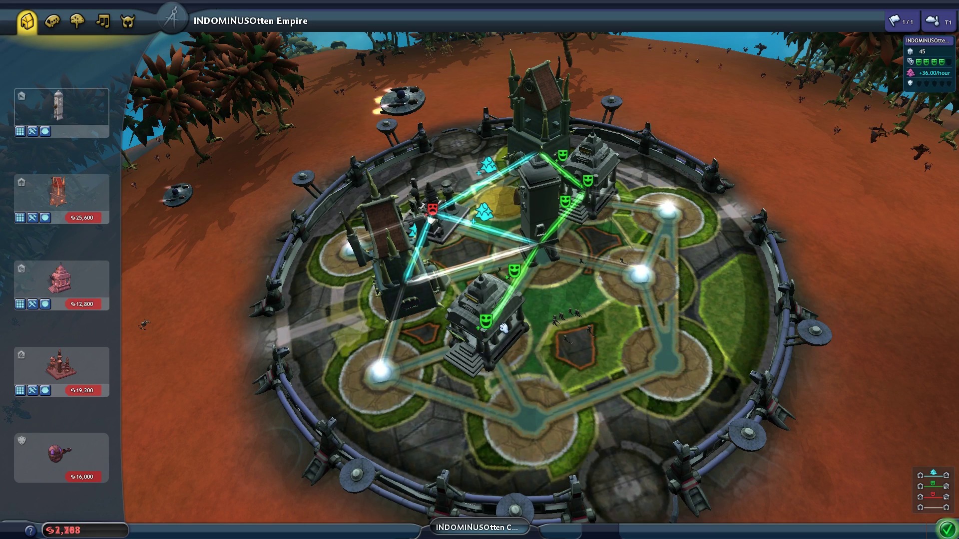
pyautogui.moveTo(671, 298); pyautogui.dragTo(694, 221)
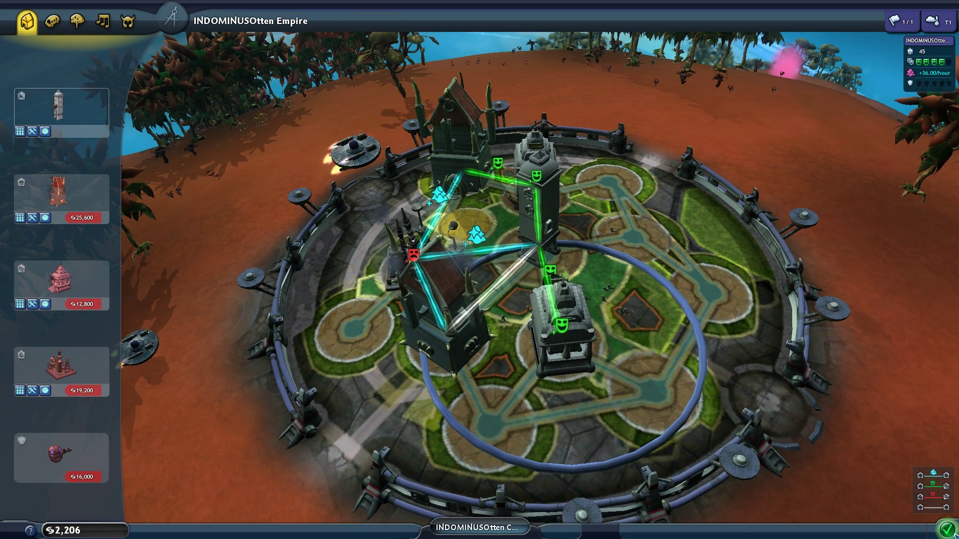
pyautogui.click(947, 530)
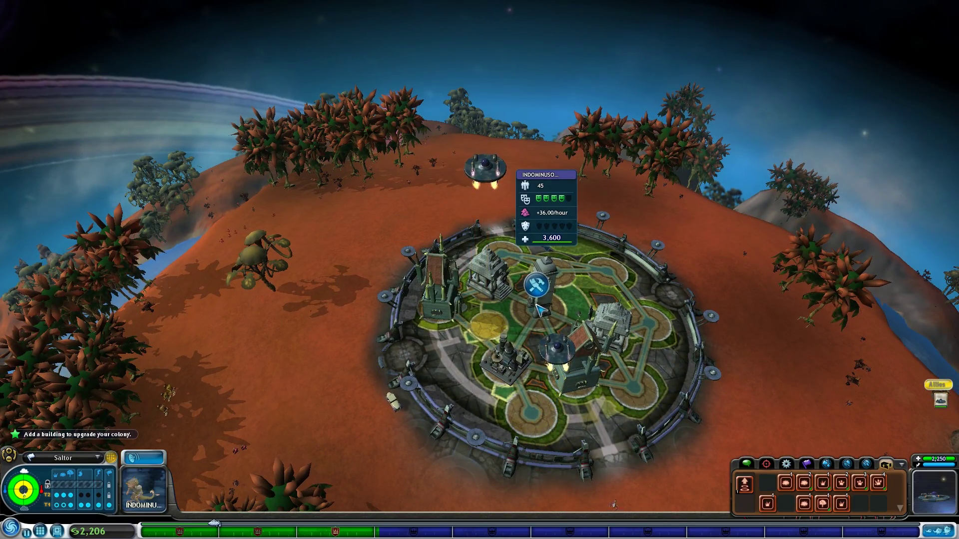
pyautogui.scroll(-5, 537, 305)
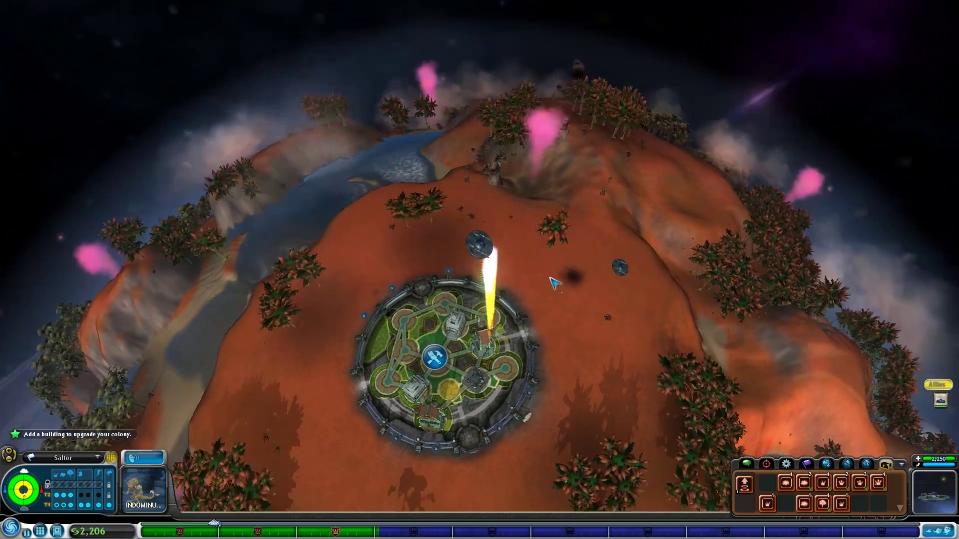
pyautogui.scroll(5, 375, 359)
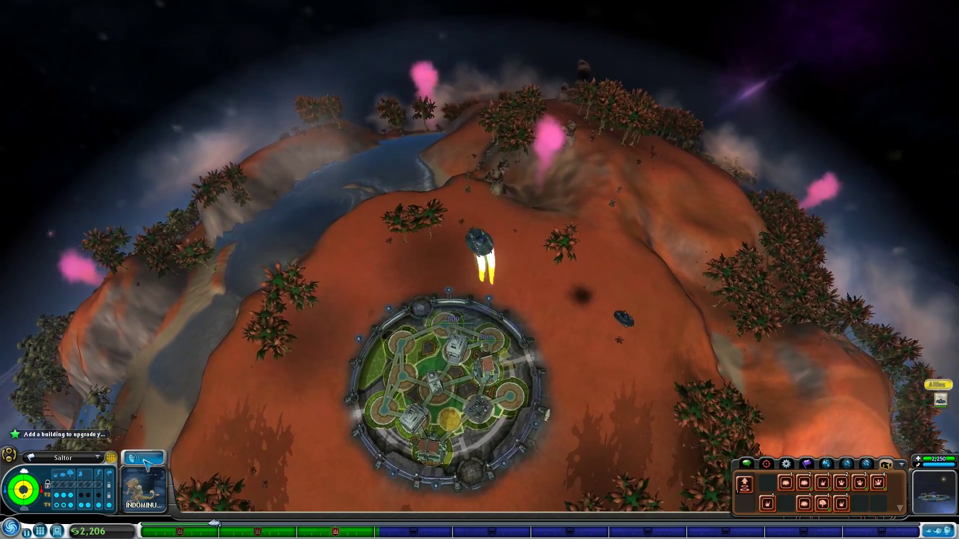
pyautogui.scroll(-5, 297, 410)
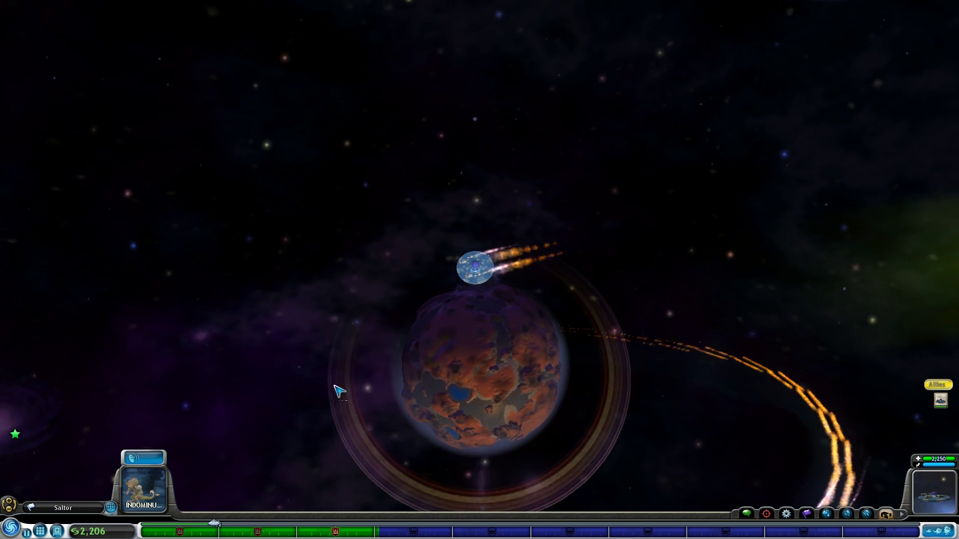
pyautogui.scroll(-5, 489, 311)
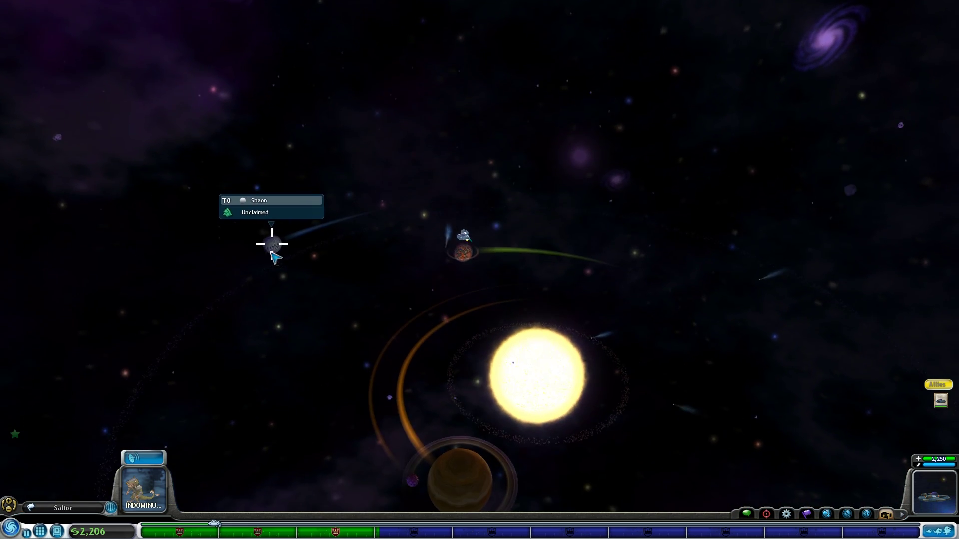
pyautogui.scroll(-3, 273, 256)
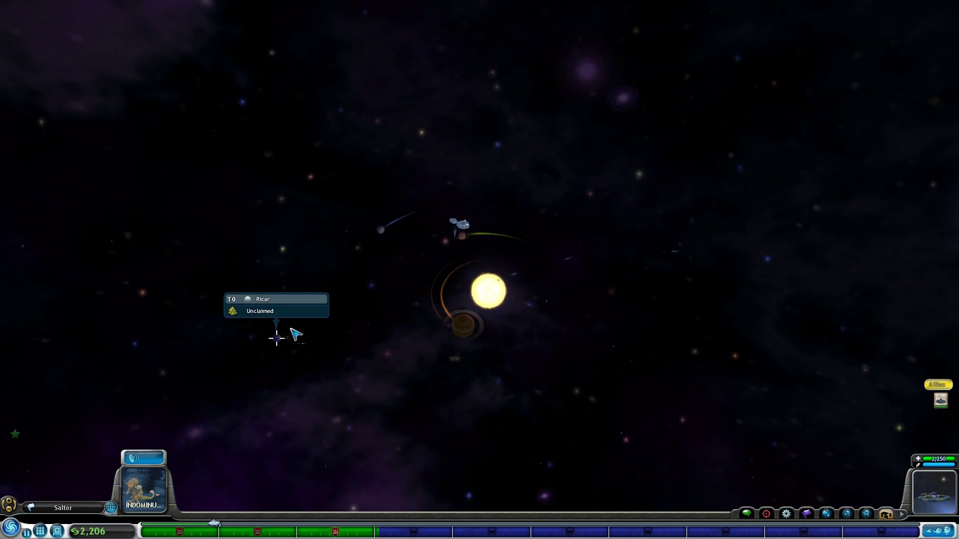
pyautogui.scroll(-5, 405, 328)
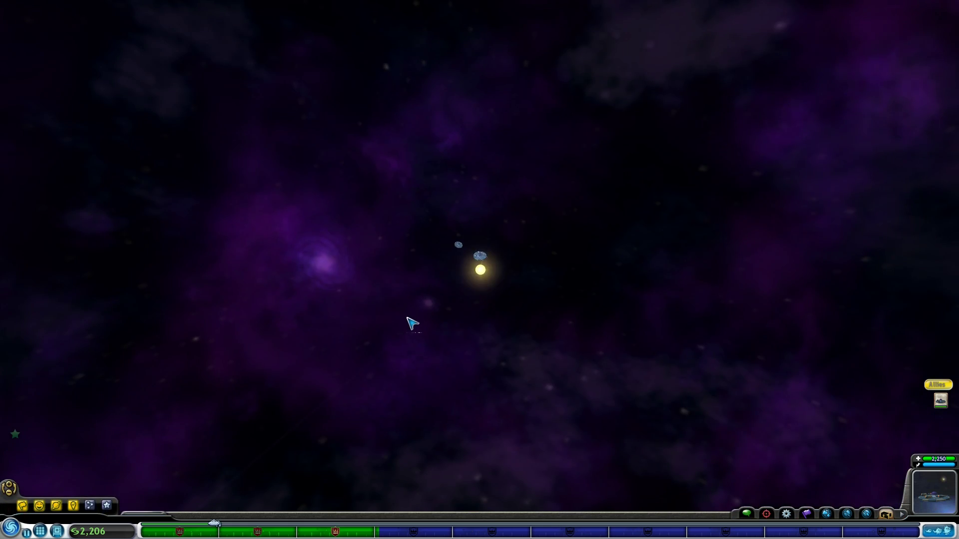
pyautogui.scroll(-3, 412, 322)
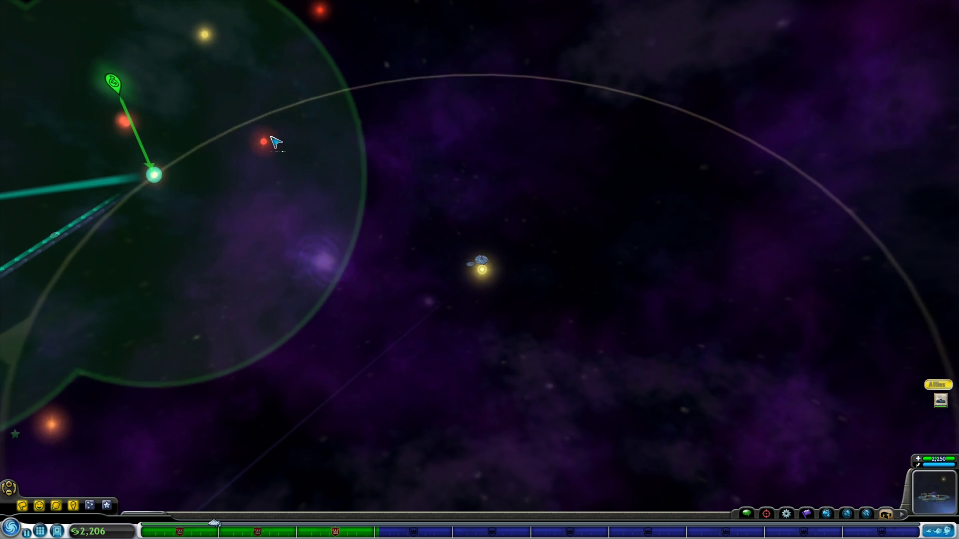
pyautogui.scroll(-2, 259, 195)
pyautogui.scroll(-2, 336, 236)
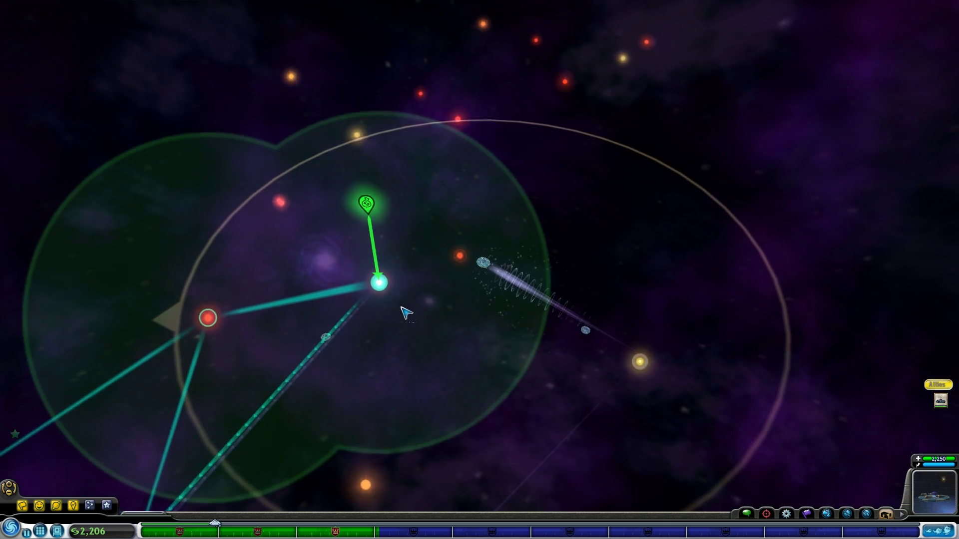
pyautogui.scroll(-3, 407, 315)
# - Send the ship from the Saltor system to a neighbouring star
pyautogui.click(380, 297)
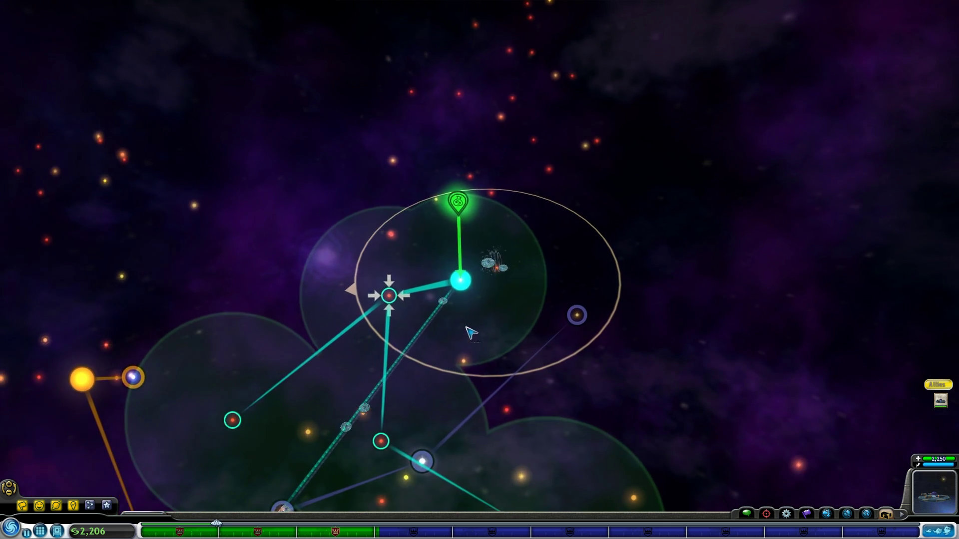